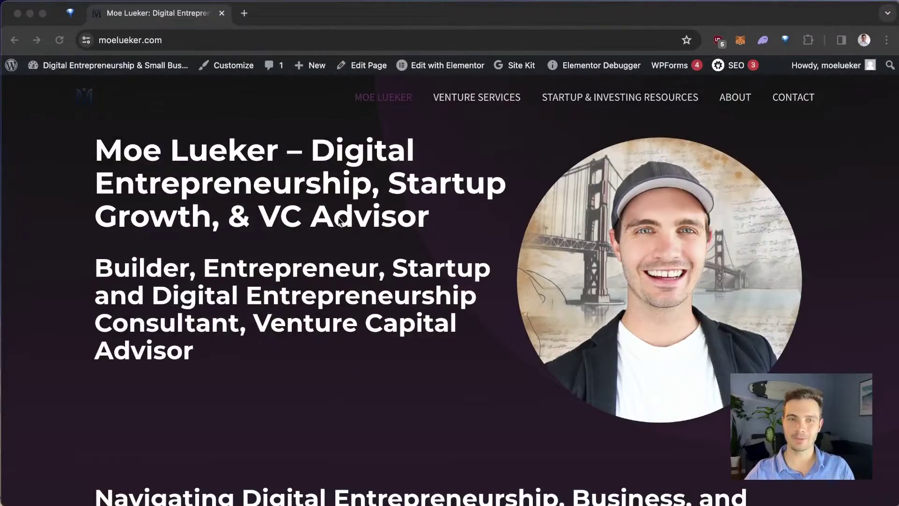
Step: Open the site's /blog address to check whether a blog page exists
{"action": "left_click", "coordinate": [129, 43]}
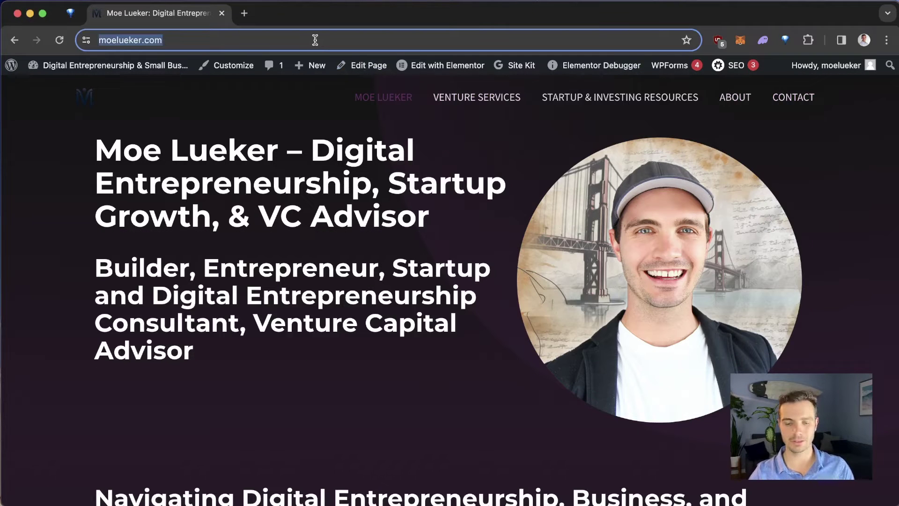
{"action": "left_click", "coordinate": [315, 40]}
{"action": "type", "text": "//"}
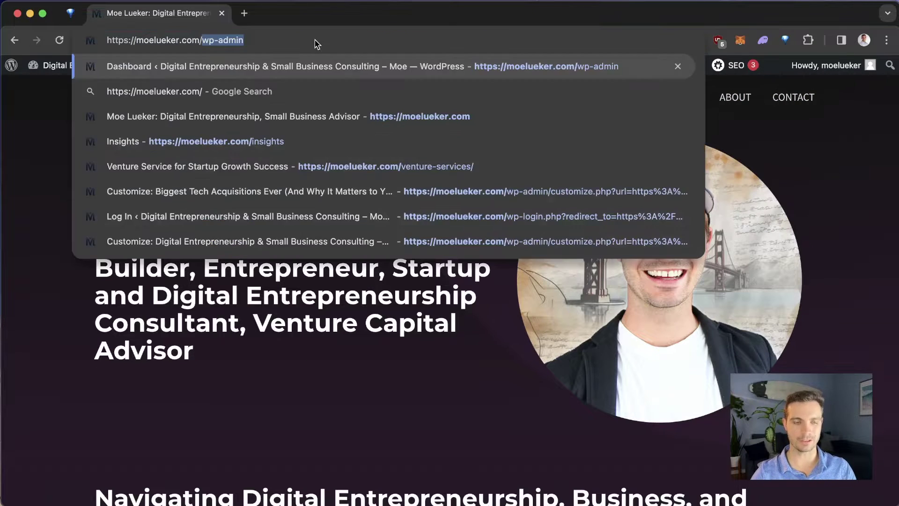
{"action": "type", "text": "blog"}
{"action": "key", "text": "Return"}
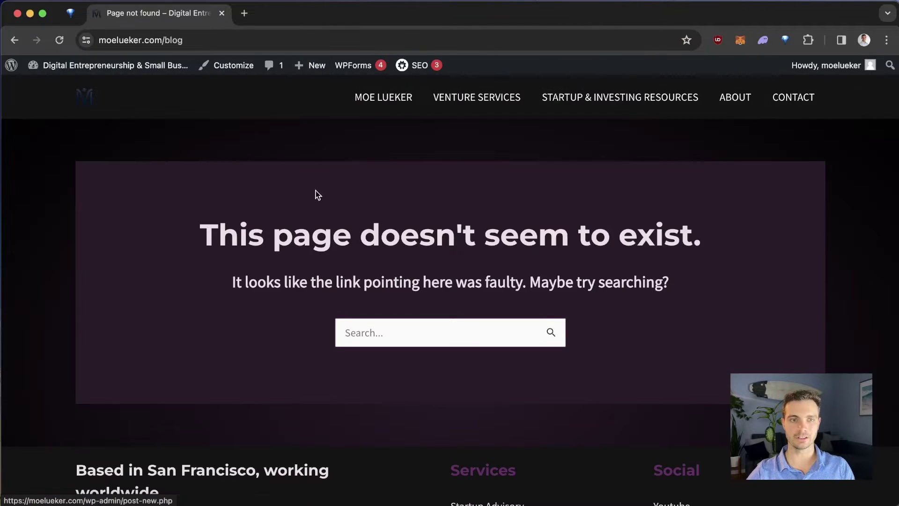
{"action": "left_click_drag", "start_coordinate": [218, 235], "coordinate": [654, 283]}
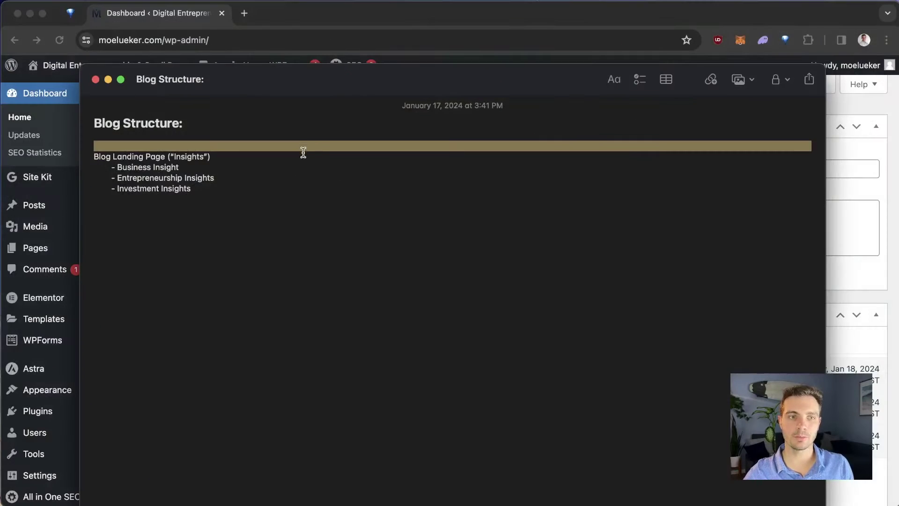
Step: Review the blog landing page and its business, entrepreneurship and investment categories in the Blog Structure note
{"action": "left_click", "coordinate": [313, 155]}
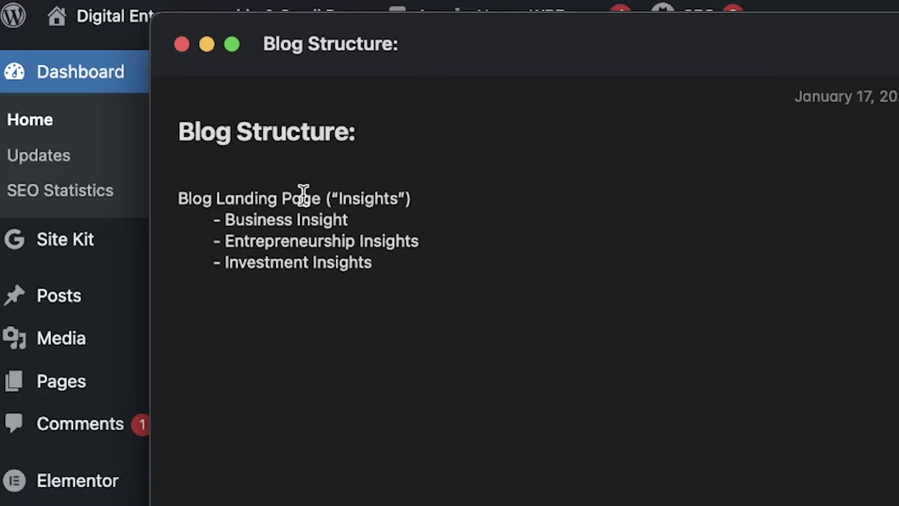
{"action": "left_click_drag", "start_coordinate": [176, 200], "coordinate": [517, 252]}
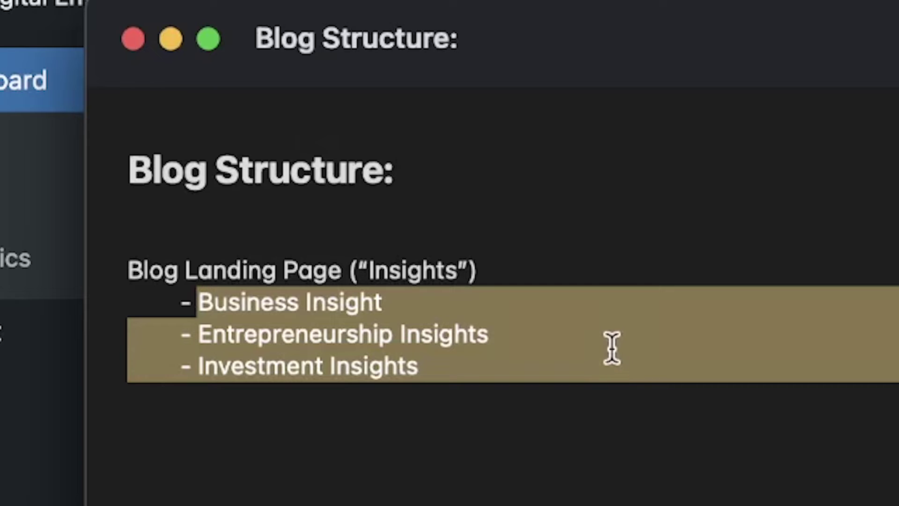
{"action": "left_click", "coordinate": [260, 311]}
{"action": "double_click", "coordinate": [261, 311]}
{"action": "double_click", "coordinate": [263, 333]}
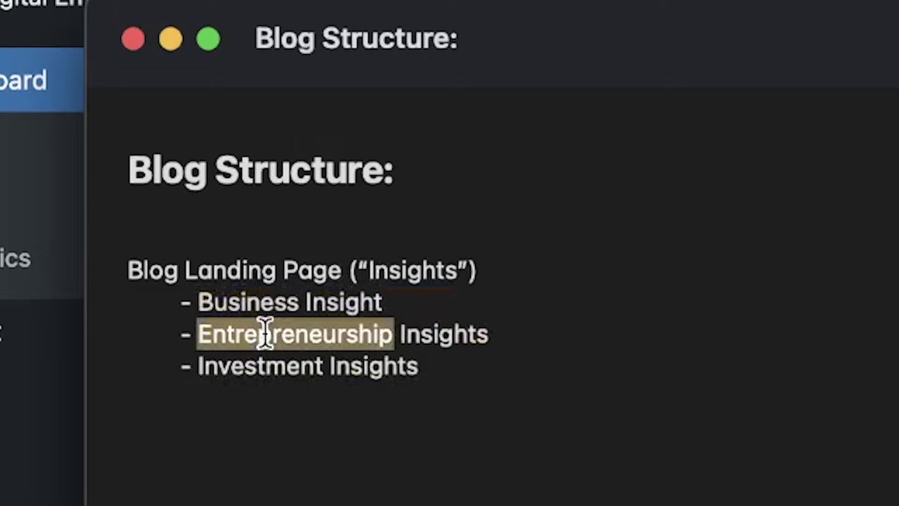
{"action": "double_click", "coordinate": [261, 365]}
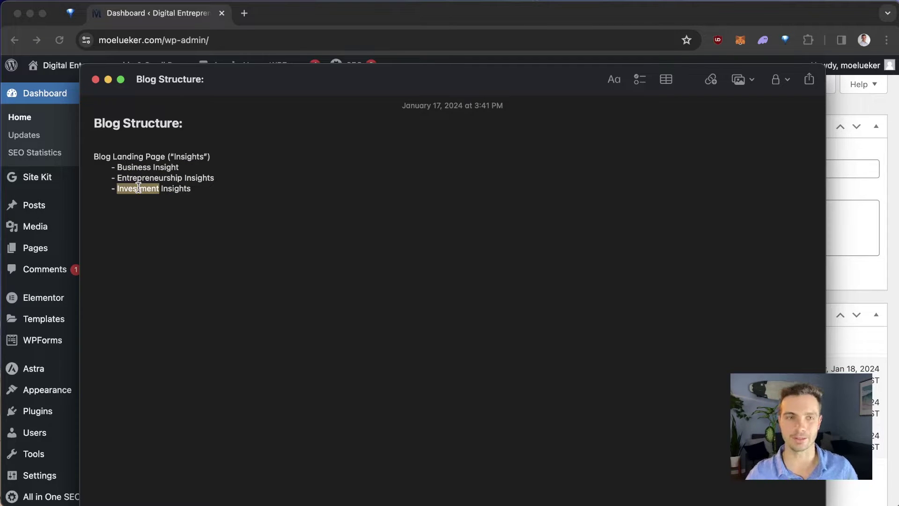
Step: Switch back to the WordPress dashboard in the browser and start a new page titled "Insights"
{"action": "key", "text": "super+Tab"}
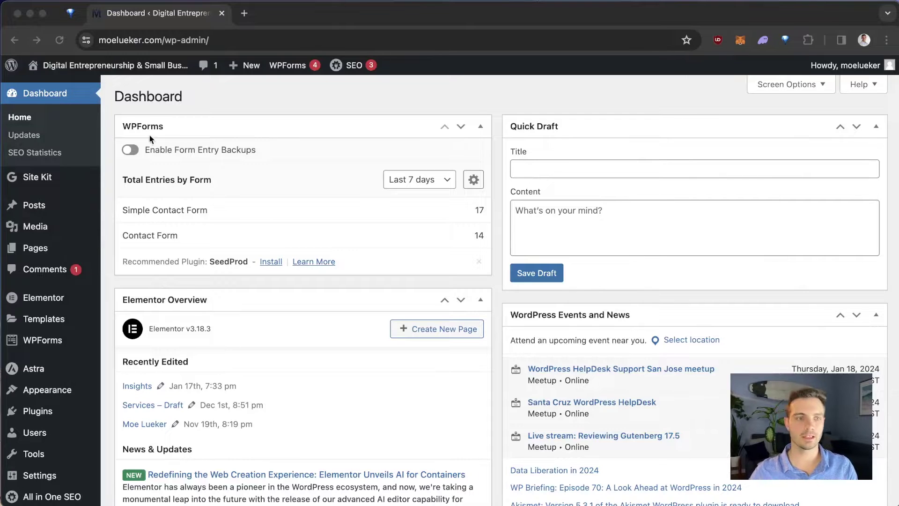
{"action": "left_click", "coordinate": [37, 253]}
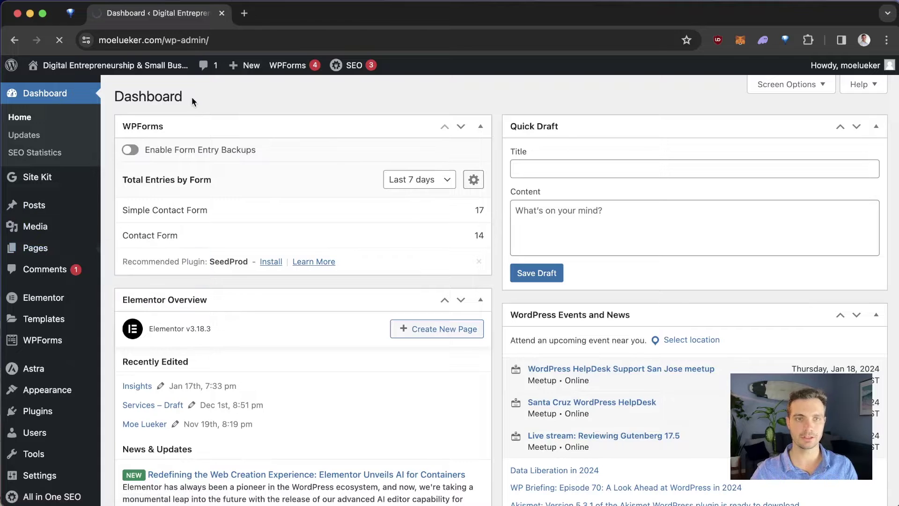
{"action": "left_click", "coordinate": [206, 102]}
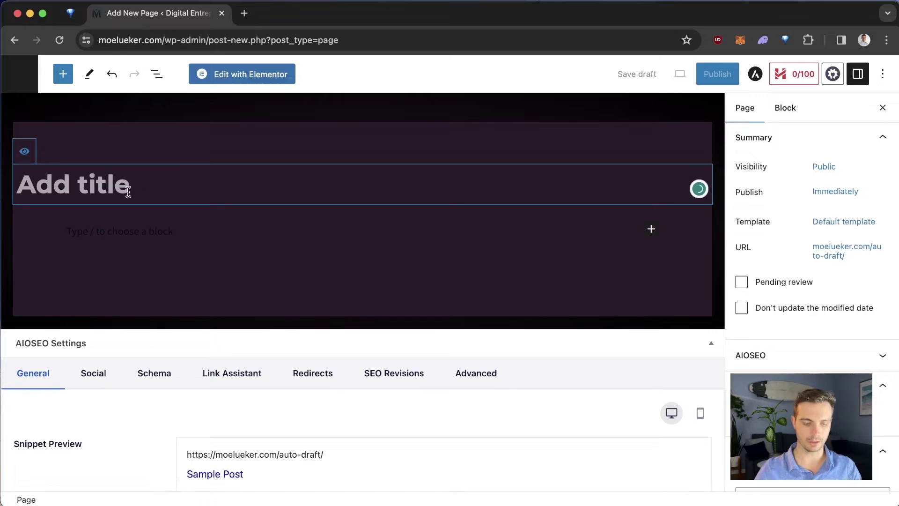
{"action": "type", "text": "Insights"}
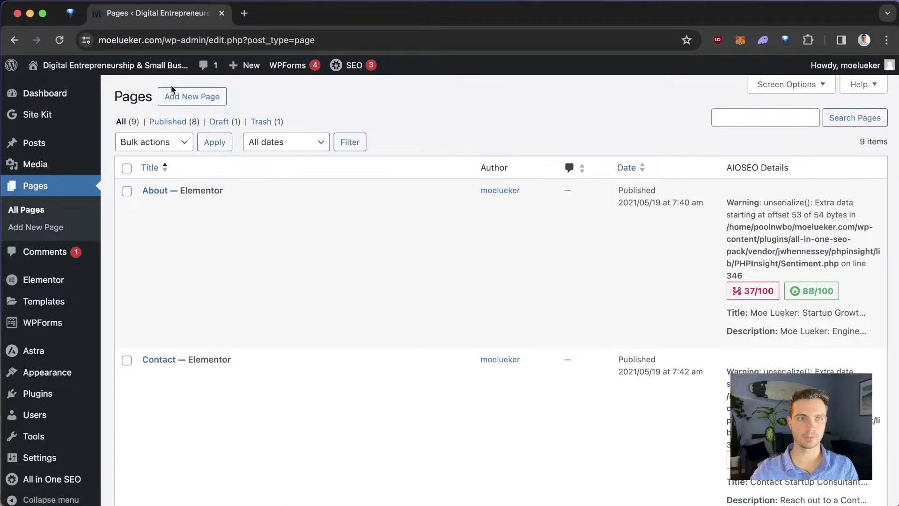
Step: Create and publish a new page titled "Business Insights" and leave its editor
{"action": "left_click", "coordinate": [173, 92]}
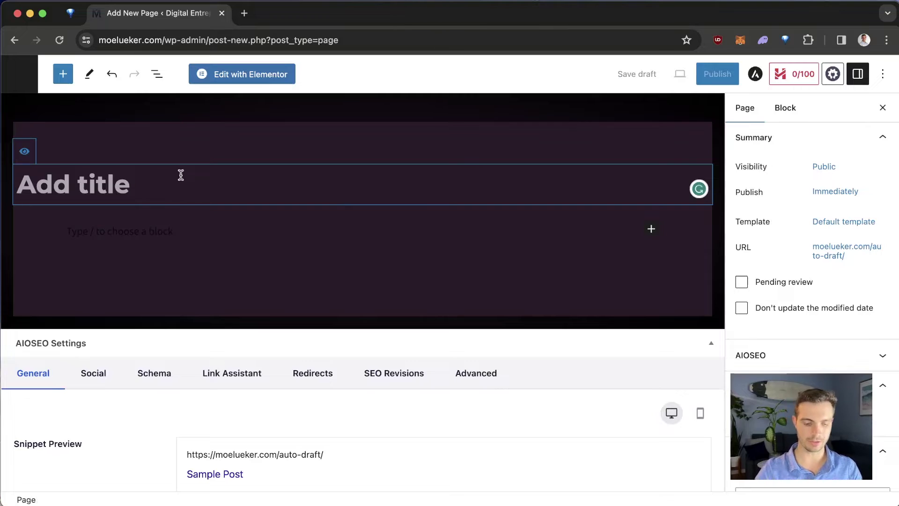
{"action": "type", "text": "Business Insights"}
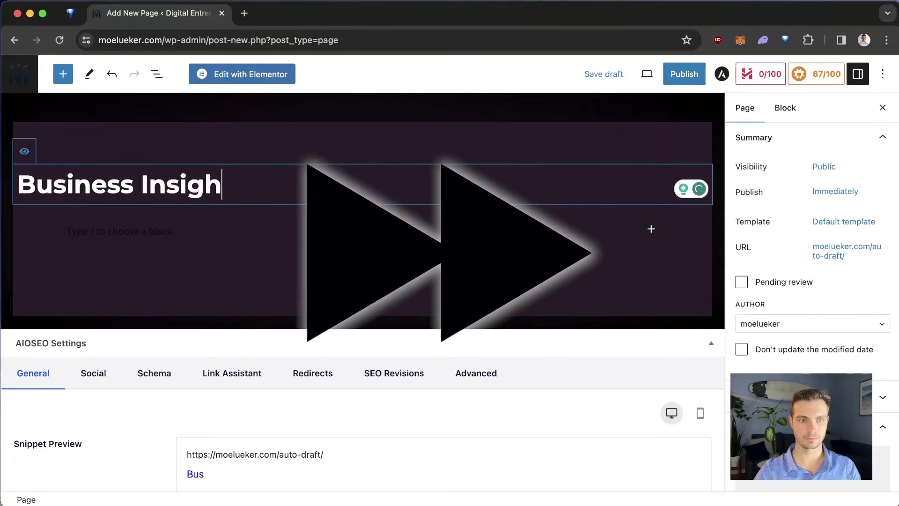
{"action": "left_click", "coordinate": [718, 74]}
{"action": "left_click", "coordinate": [773, 73]}
{"action": "left_click", "coordinate": [19, 80]}
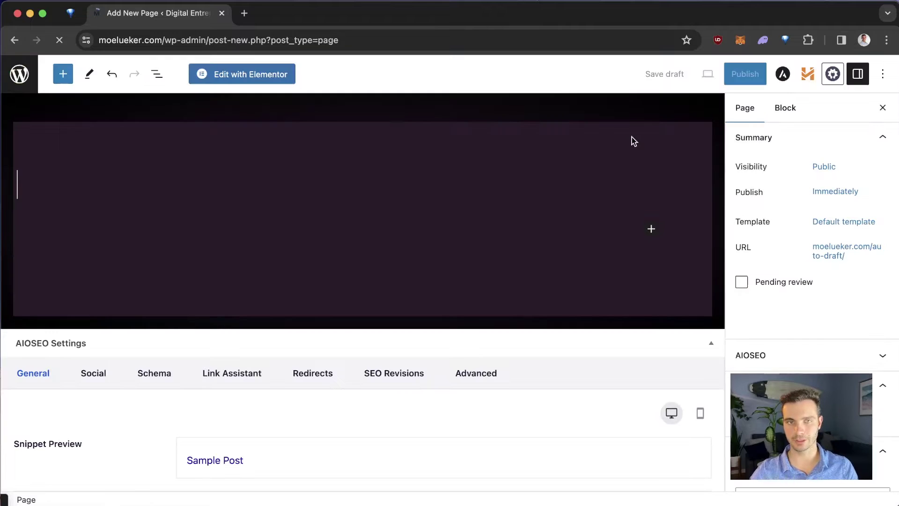
Step: Create and publish a new page titled "Entrepreneurship Insights" and leave its editor
{"action": "type", "text": "Entrepreneursh"}
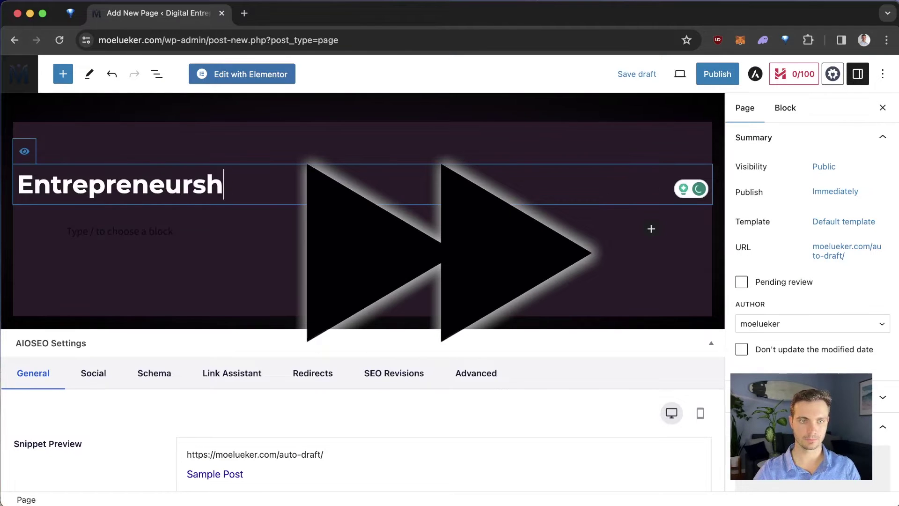
{"action": "type", "text": "ip insights"}
{"action": "left_click", "coordinate": [718, 74]}
{"action": "left_click", "coordinate": [770, 74]}
{"action": "left_click", "coordinate": [24, 80]}
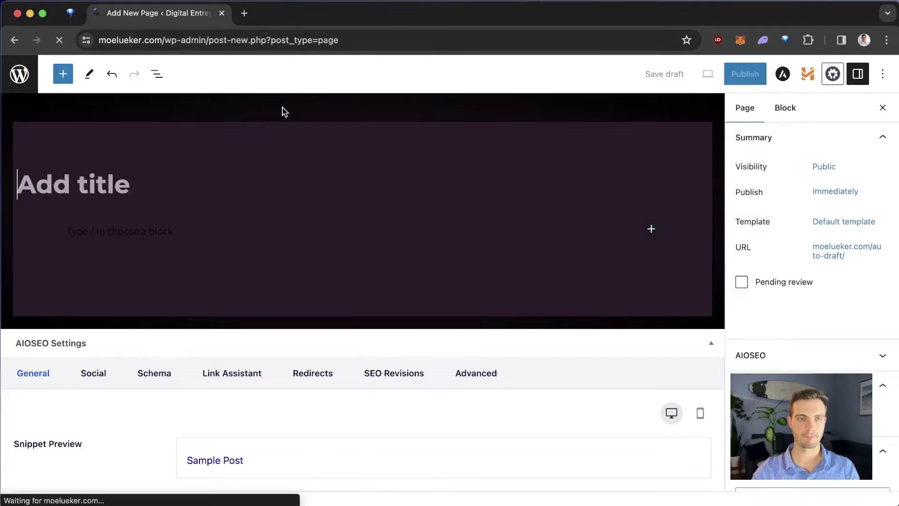
Step: Title another new page "Investment Insights" and publish it
{"action": "type", "text": "Investment Insights"}
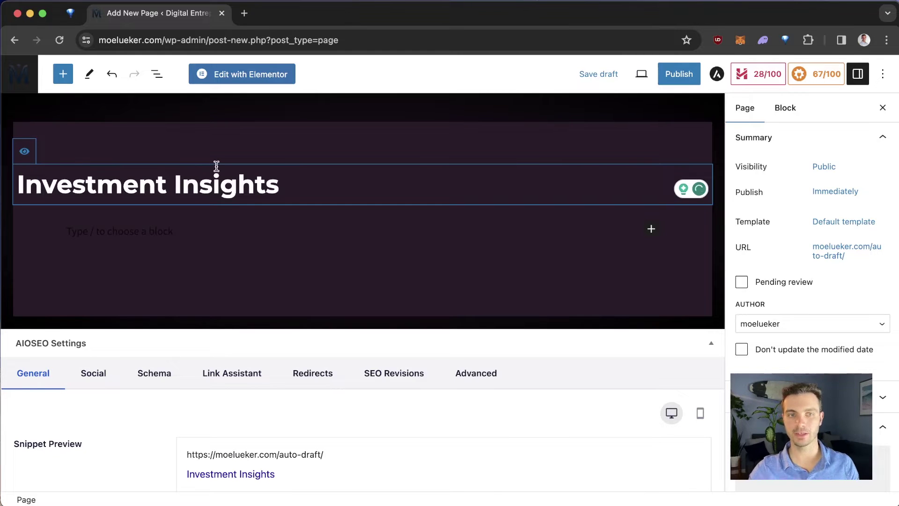
{"action": "left_click", "coordinate": [674, 79]}
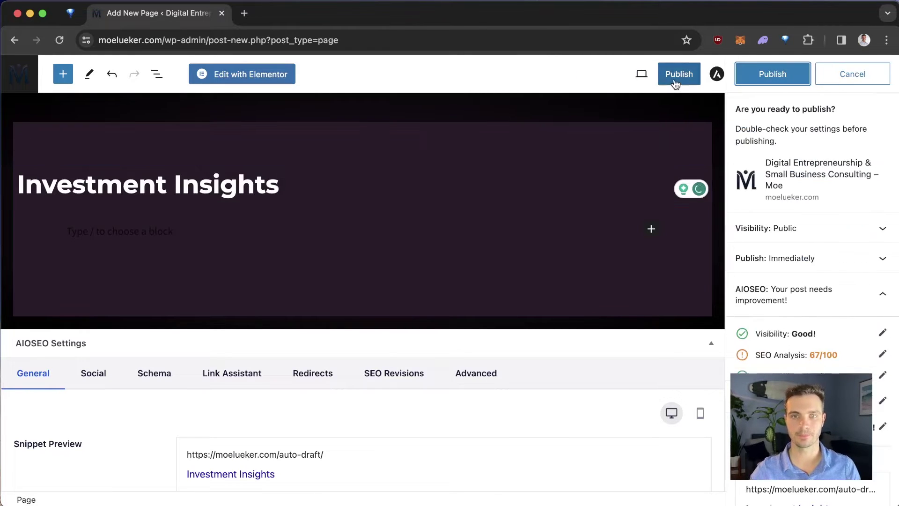
{"action": "left_click", "coordinate": [756, 79]}
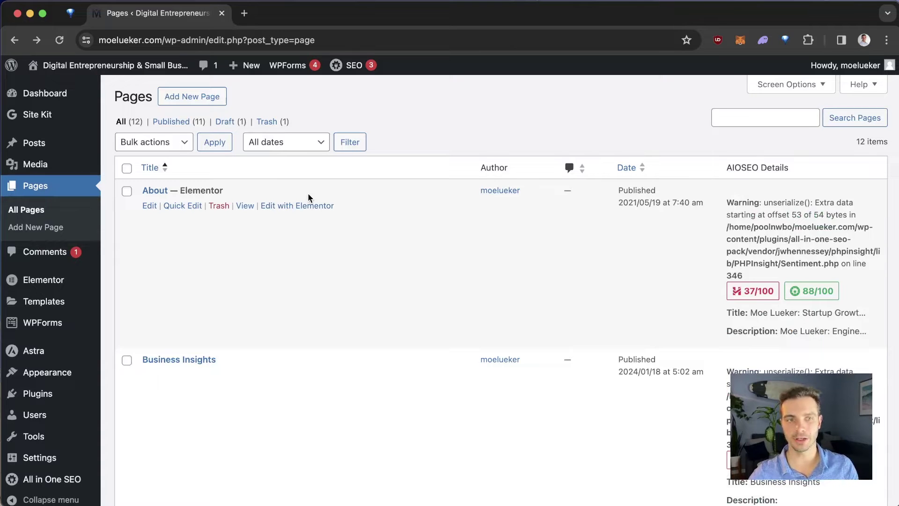
Step: Quick-edit the Business Insights page to shorten its slug to "business" and update it
{"action": "scroll", "coordinate": [205, 313], "scroll_direction": "down", "scroll_amount": 5}
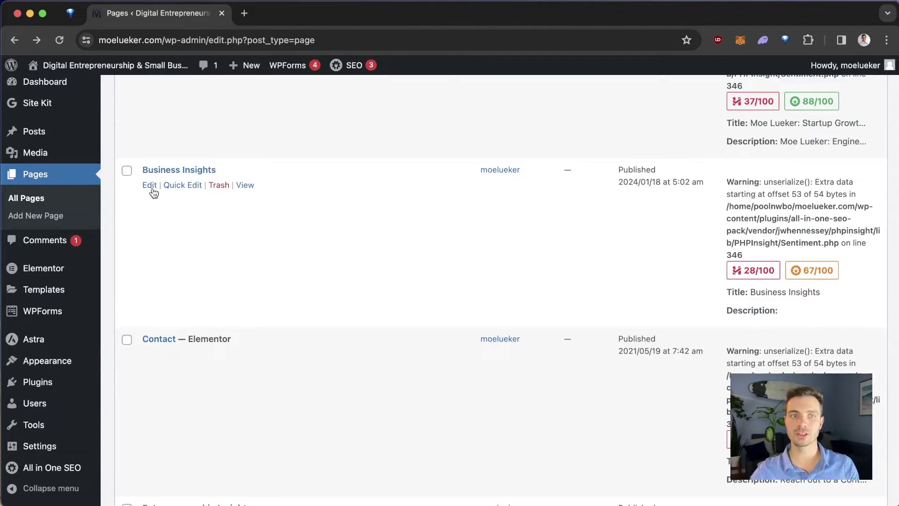
{"action": "left_click", "coordinate": [183, 185]}
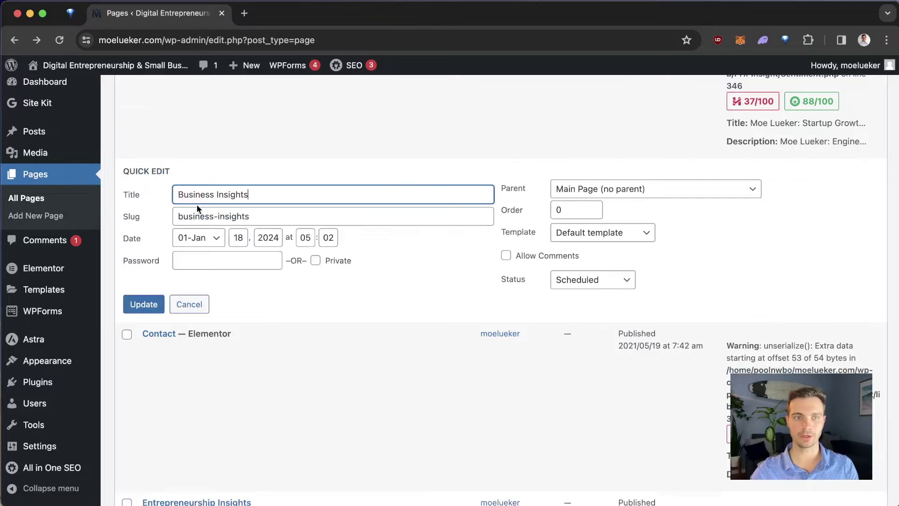
{"action": "left_click_drag", "start_coordinate": [270, 216], "coordinate": [205, 221]}
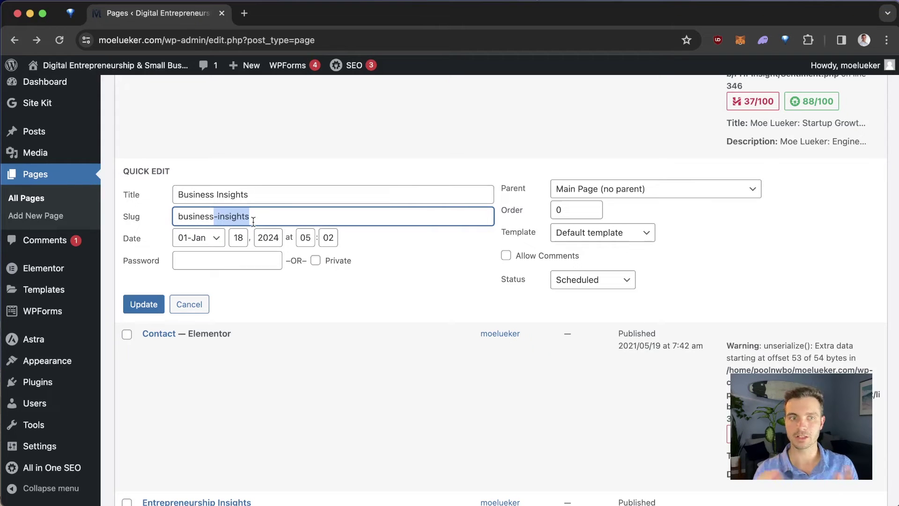
{"action": "key", "text": "BackSpace"}
{"action": "key", "text": "BackSpace"}
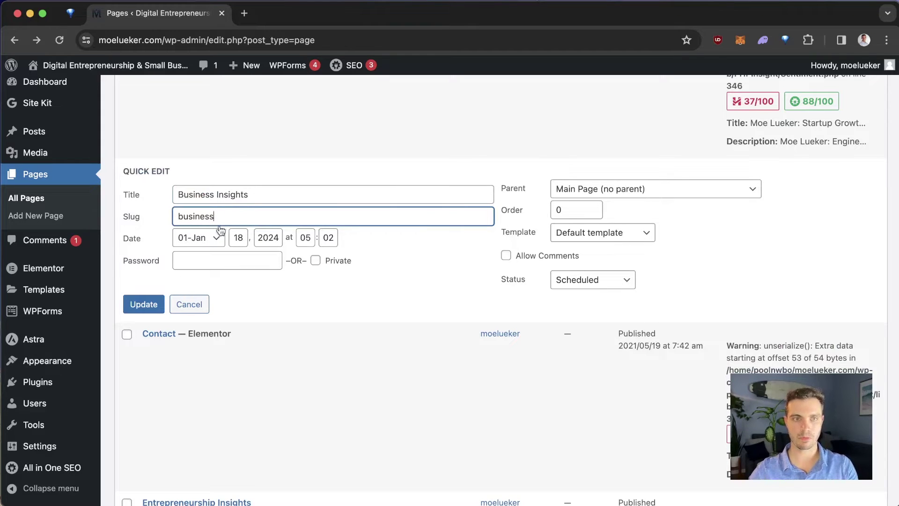
{"action": "left_click", "coordinate": [150, 304]}
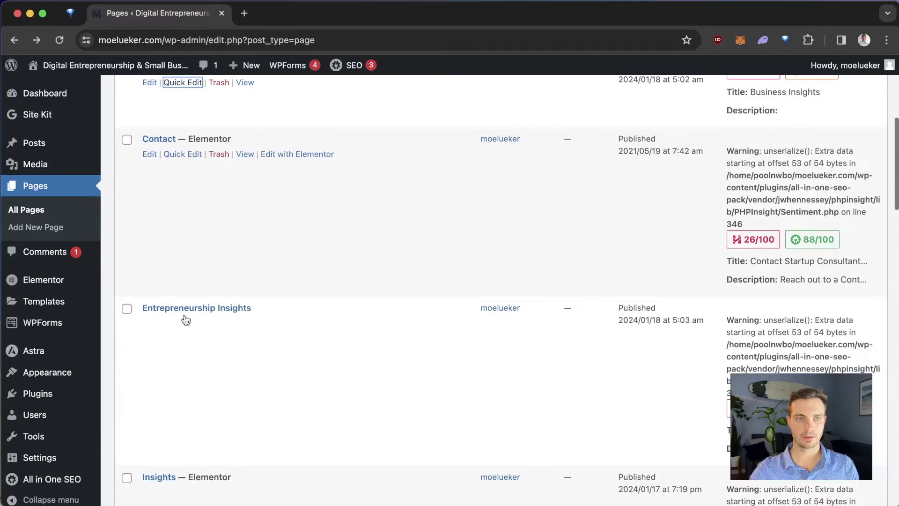
Step: Shorten the slugs of the Entrepreneurship Insights and Investment Insights pages to "entrepreneurship" and "investment", updating both
{"action": "left_click", "coordinate": [186, 324]}
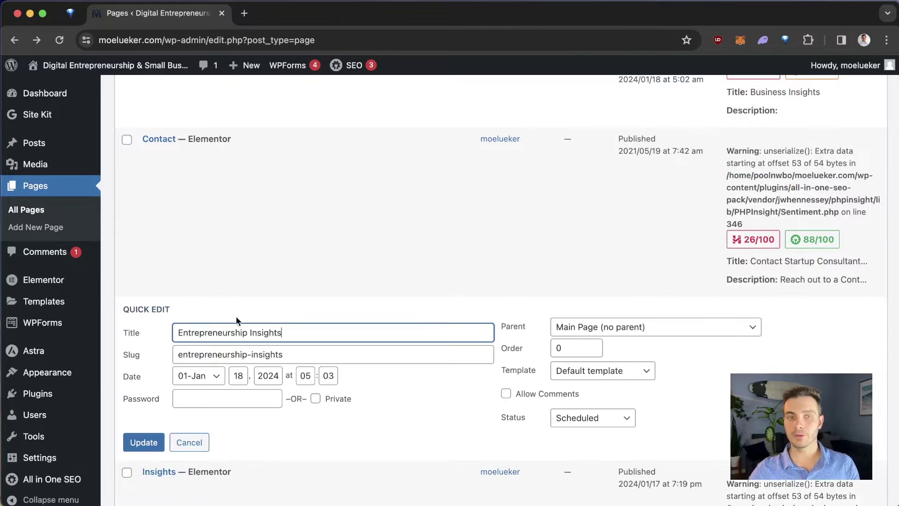
{"action": "double_click", "coordinate": [262, 354]}
{"action": "key", "text": "BackSpace"}
{"action": "key", "text": "BackSpace"}
{"action": "key", "text": "Return"}
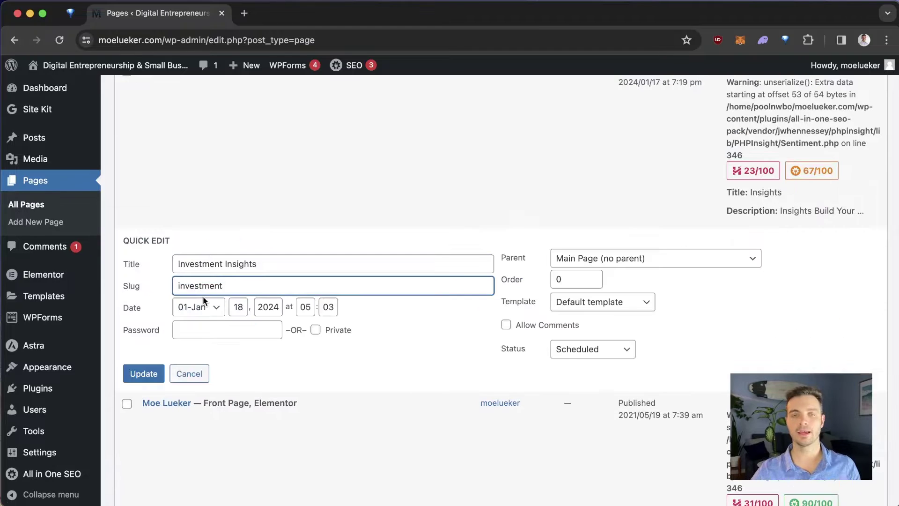
{"action": "left_click", "coordinate": [153, 377]}
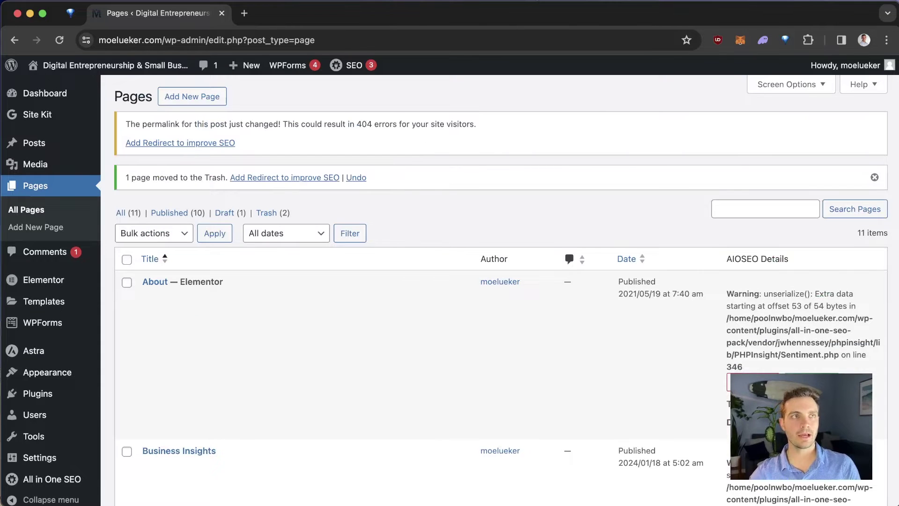
Step: Switch to the Blog Structure note and review how the three category pages nest under the blog landing page
{"action": "key", "text": "super+Tab"}
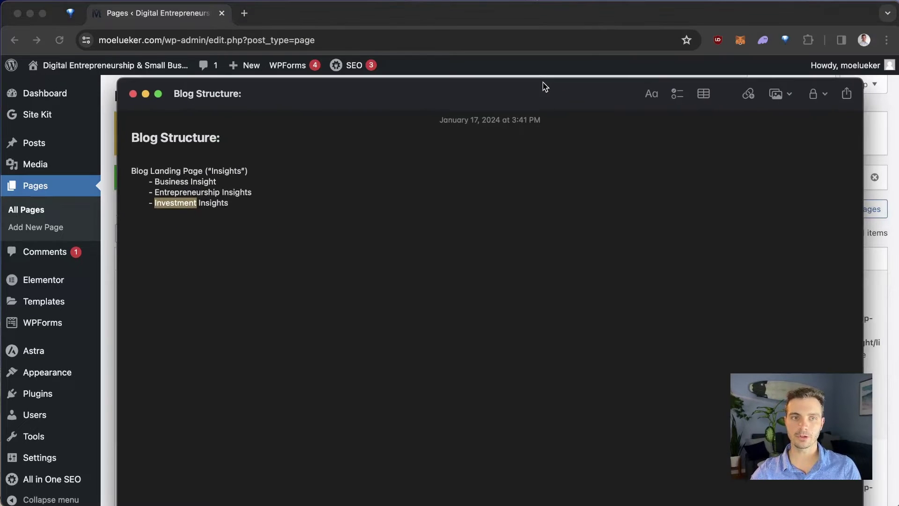
{"action": "left_click", "coordinate": [255, 203]}
{"action": "left_click_drag", "start_coordinate": [260, 202], "coordinate": [157, 181]}
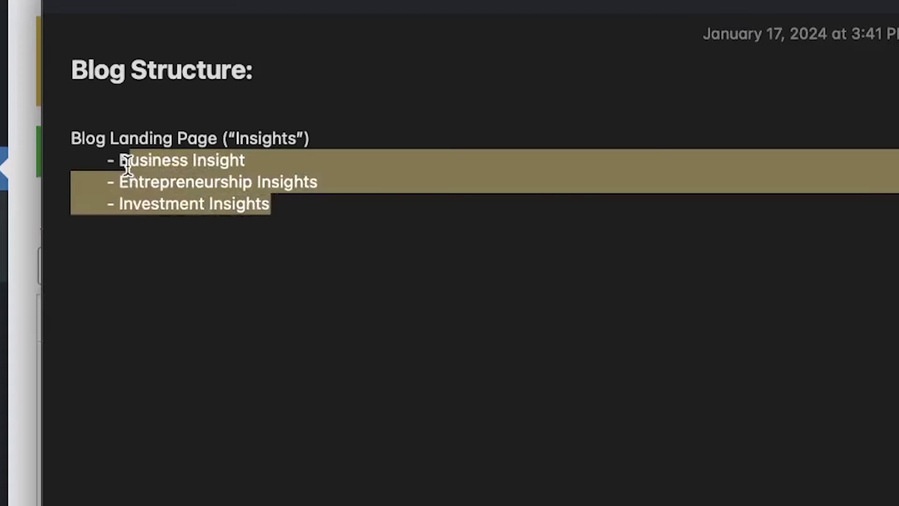
{"action": "left_click", "coordinate": [111, 141]}
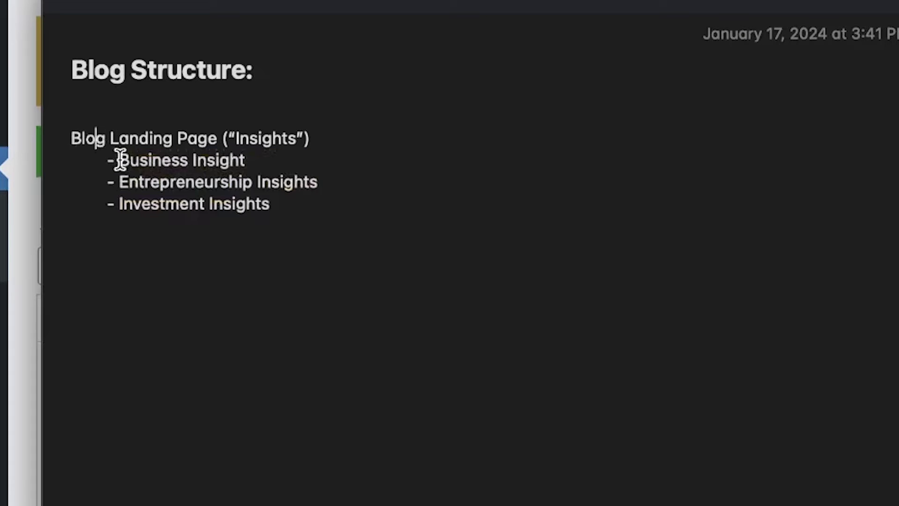
Step: Switch to the WordPress pages list in the browser and quick-edit Business Insights to make Insights its parent page
{"action": "key", "text": "super+Tab"}
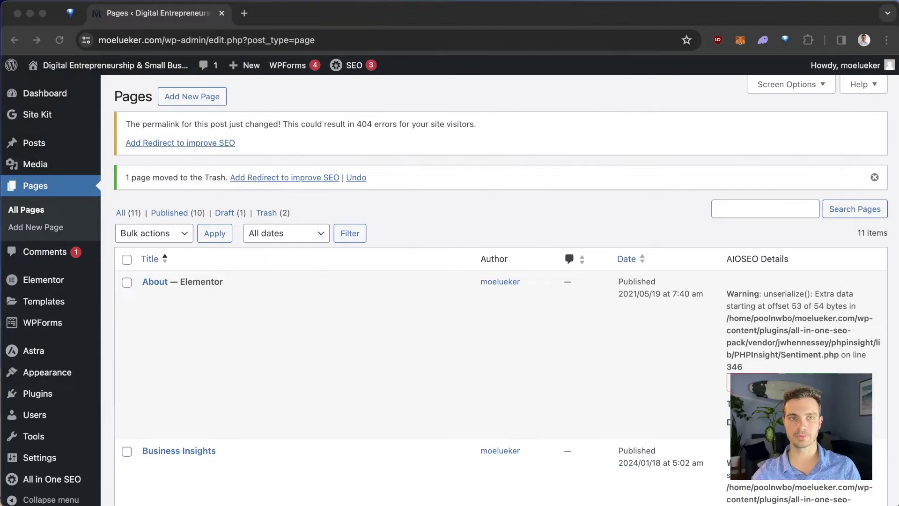
{"action": "scroll", "coordinate": [299, 319], "scroll_direction": "down", "scroll_amount": 15}
{"action": "scroll", "coordinate": [288, 310], "scroll_direction": "up", "scroll_amount": 14}
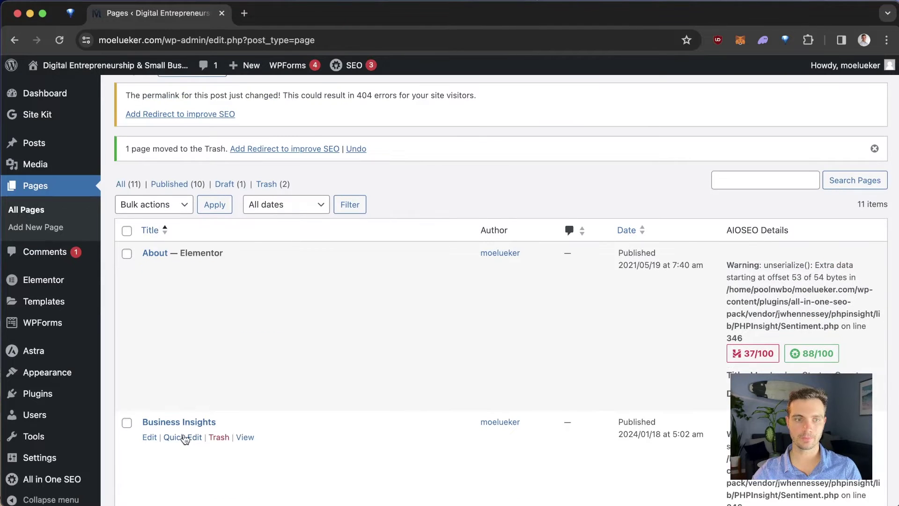
{"action": "left_click", "coordinate": [184, 437]}
{"action": "scroll", "coordinate": [626, 293], "scroll_direction": "down", "scroll_amount": 5}
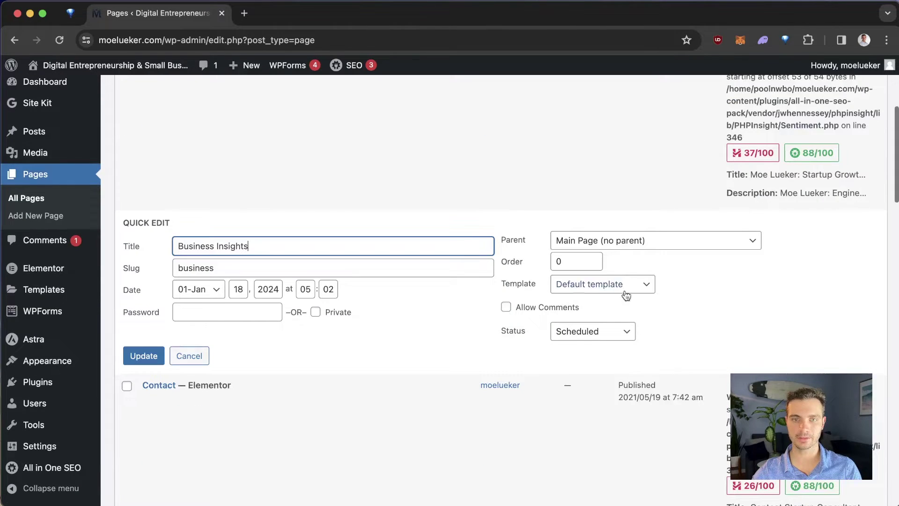
{"action": "left_click", "coordinate": [614, 240]}
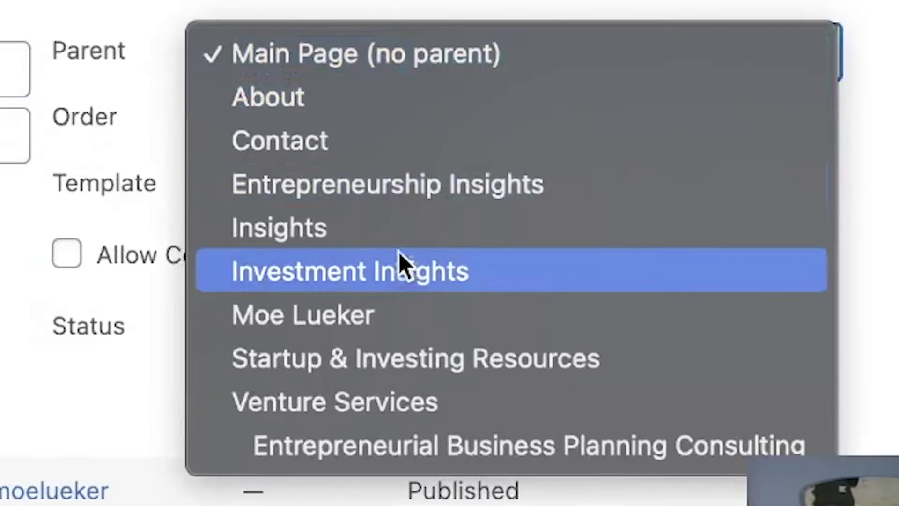
{"action": "left_click", "coordinate": [390, 242]}
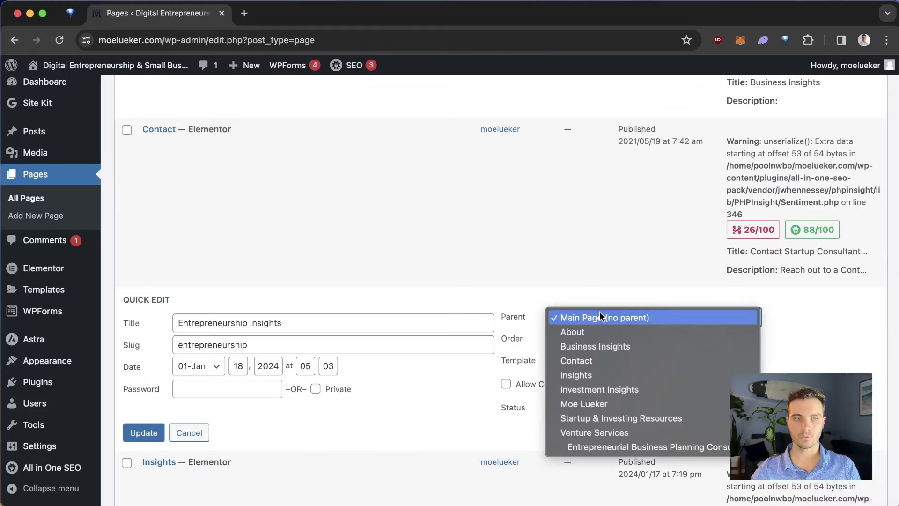
Step: Set Insights as the parent of the Entrepreneurship Insights and Investment Insights pages, updating both
{"action": "left_click", "coordinate": [600, 375]}
{"action": "left_click", "coordinate": [143, 432]}
{"action": "scroll", "coordinate": [175, 304], "scroll_direction": "down", "scroll_amount": 5}
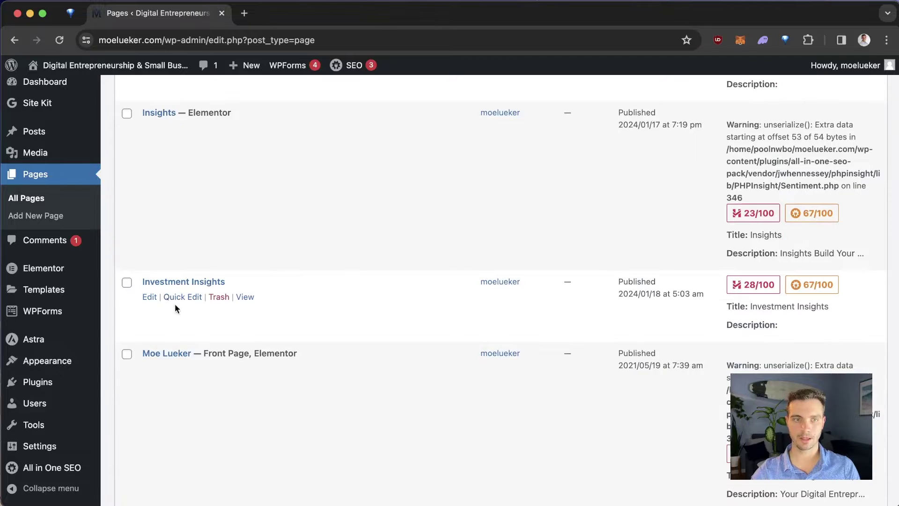
{"action": "left_click", "coordinate": [175, 305]}
{"action": "left_click", "coordinate": [569, 310]}
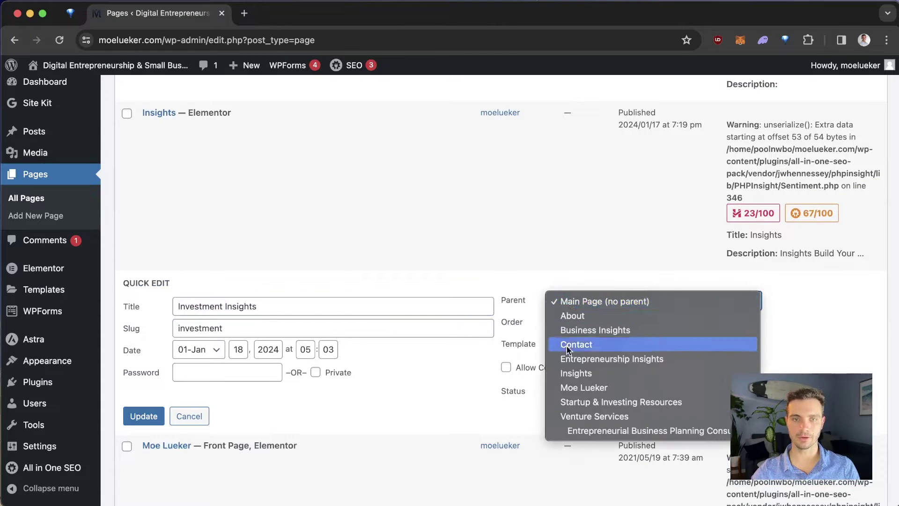
{"action": "left_click", "coordinate": [580, 373]}
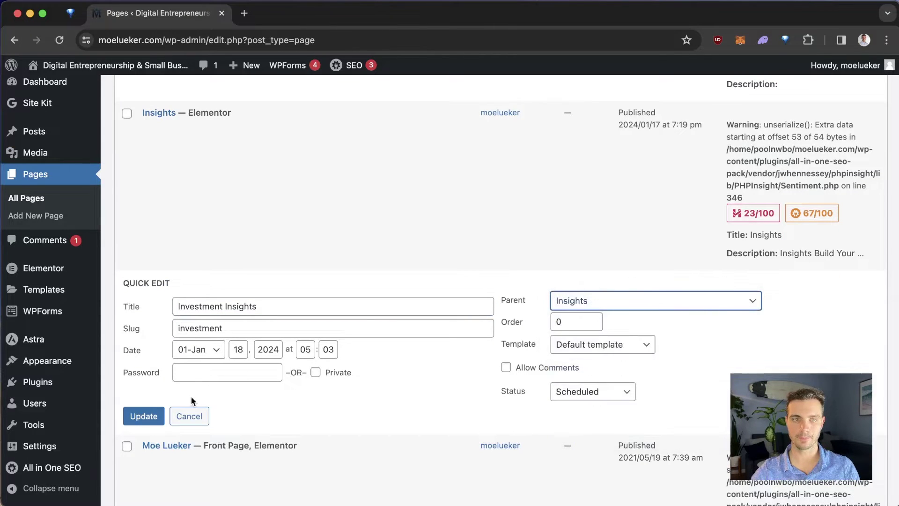
{"action": "left_click", "coordinate": [143, 416]}
Step: Open the list of blog posts and review the categories assigned to each post
{"action": "left_click", "coordinate": [53, 140]}
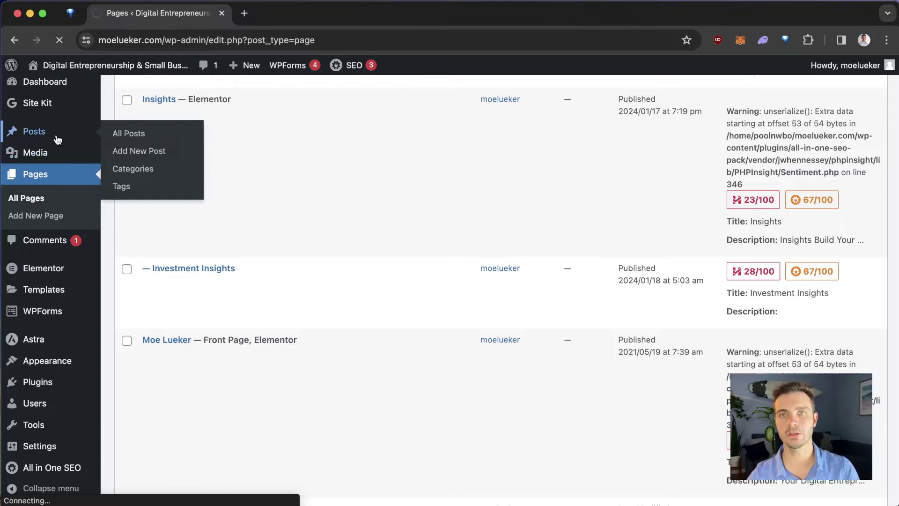
{"action": "scroll", "coordinate": [194, 299], "scroll_direction": "down", "scroll_amount": 3}
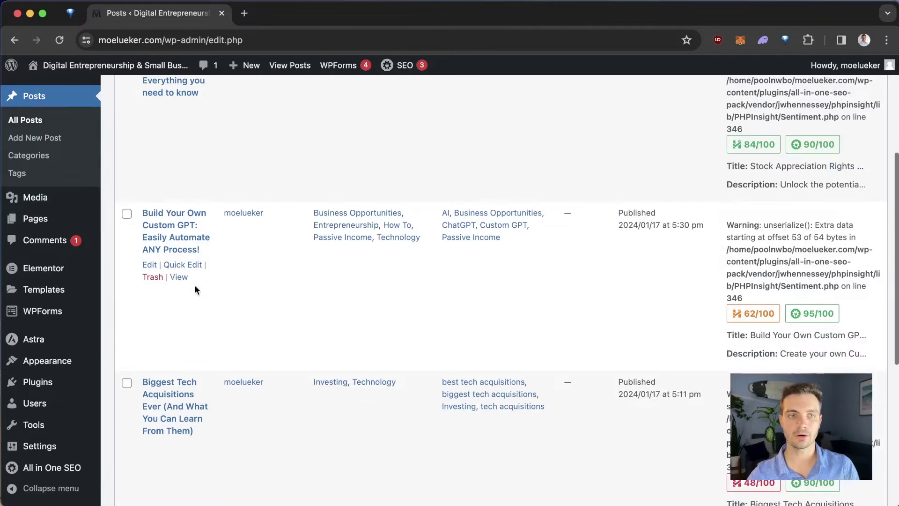
{"action": "scroll", "coordinate": [308, 279], "scroll_direction": "up", "scroll_amount": 3}
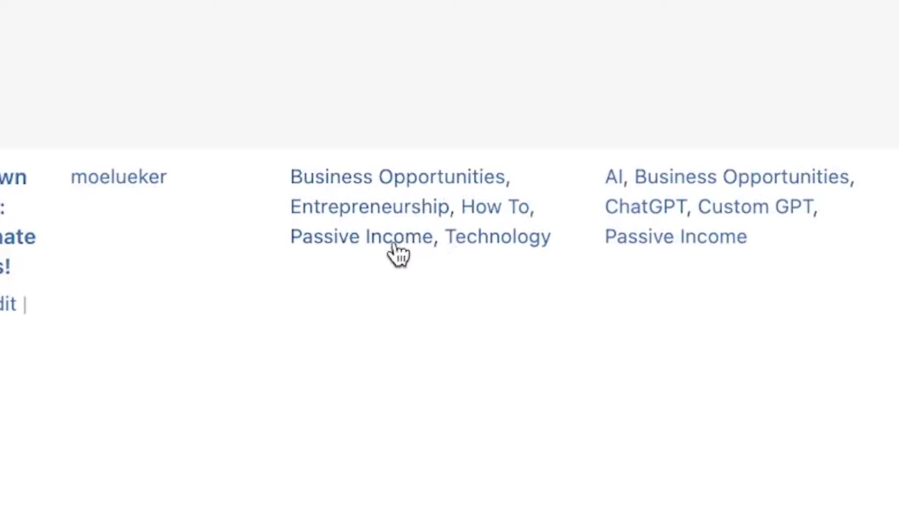
{"action": "scroll", "coordinate": [372, 224], "scroll_direction": "down", "scroll_amount": 3}
{"action": "mouse_move", "coordinate": [394, 329]}
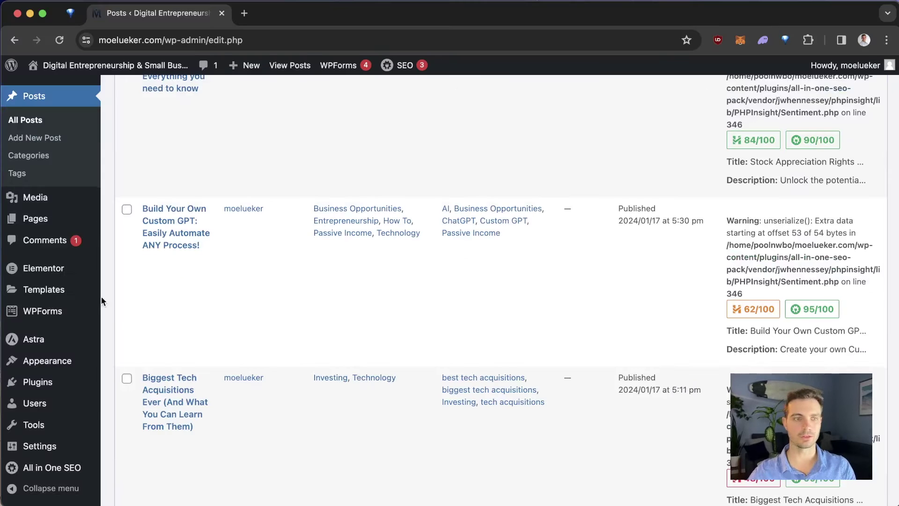
Step: Open the installed plugins list and look through the plugins already on the site
{"action": "mouse_move", "coordinate": [61, 430]}
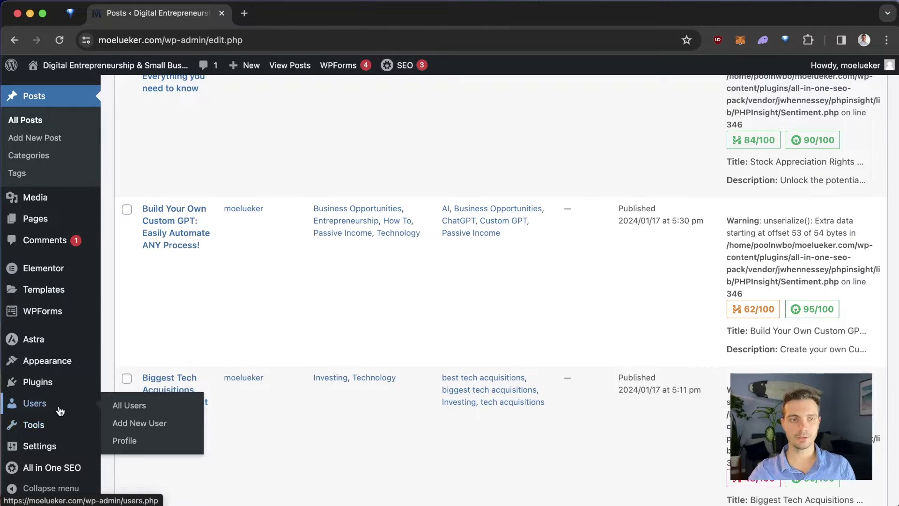
{"action": "mouse_move", "coordinate": [56, 367]}
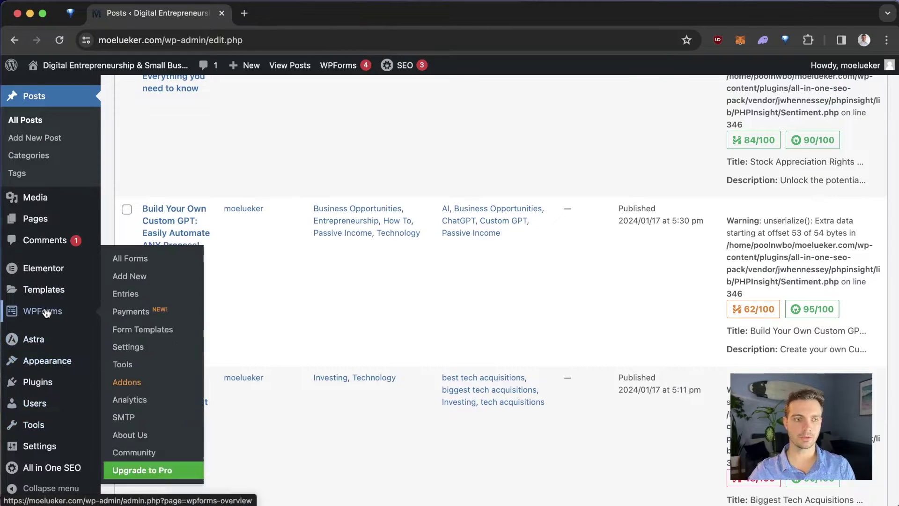
{"action": "mouse_move", "coordinate": [50, 391]}
{"action": "left_click", "coordinate": [168, 391]}
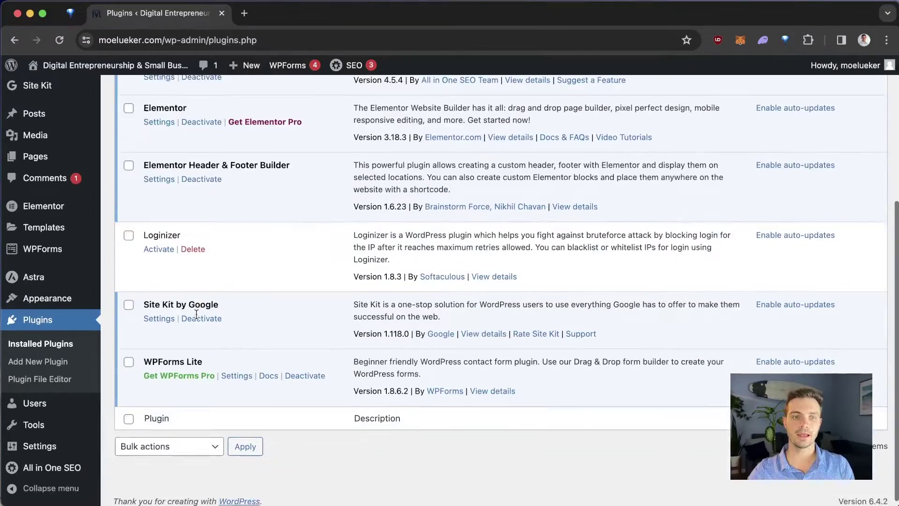
{"action": "scroll", "coordinate": [197, 319], "scroll_direction": "down", "scroll_amount": 1}
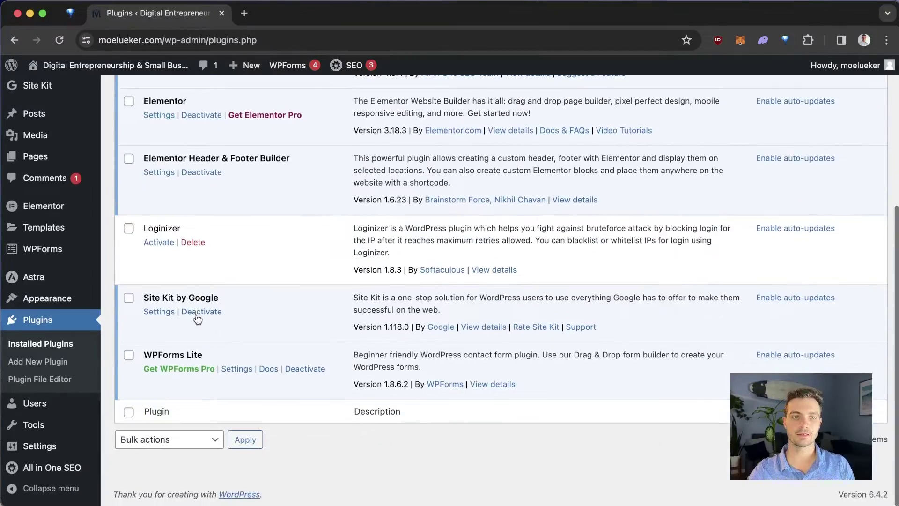
{"action": "scroll", "coordinate": [198, 319], "scroll_direction": "up", "scroll_amount": 5}
Step: Search the new plugins for "post grid", then install and activate The Post Grid plugin
{"action": "left_click", "coordinate": [213, 106]}
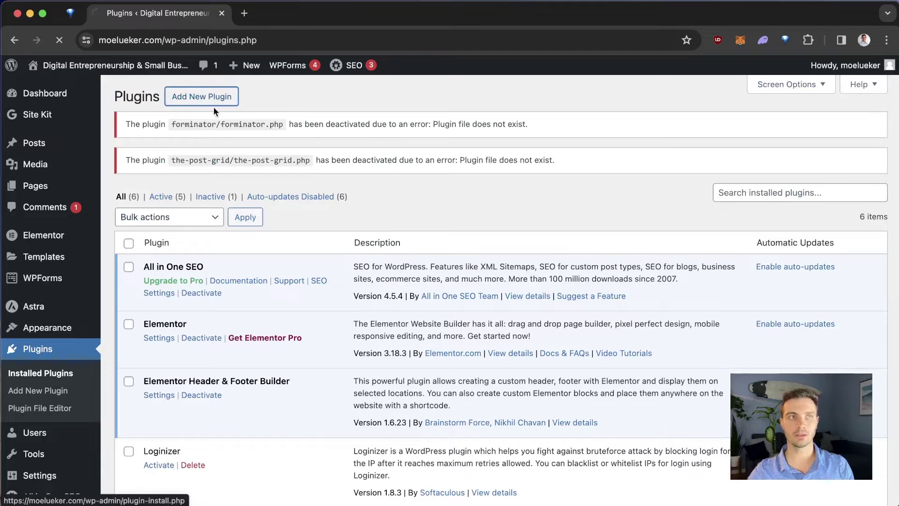
{"action": "left_click", "coordinate": [765, 135]}
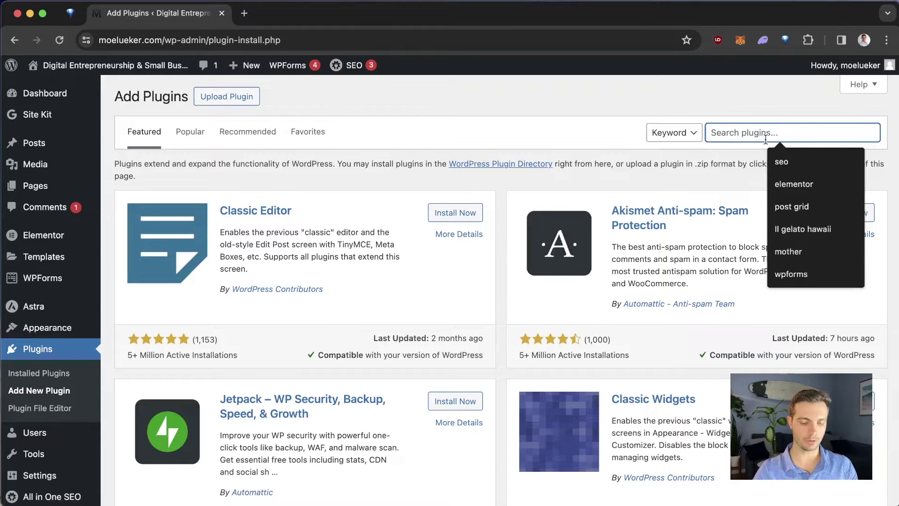
{"action": "type", "text": "post grid"}
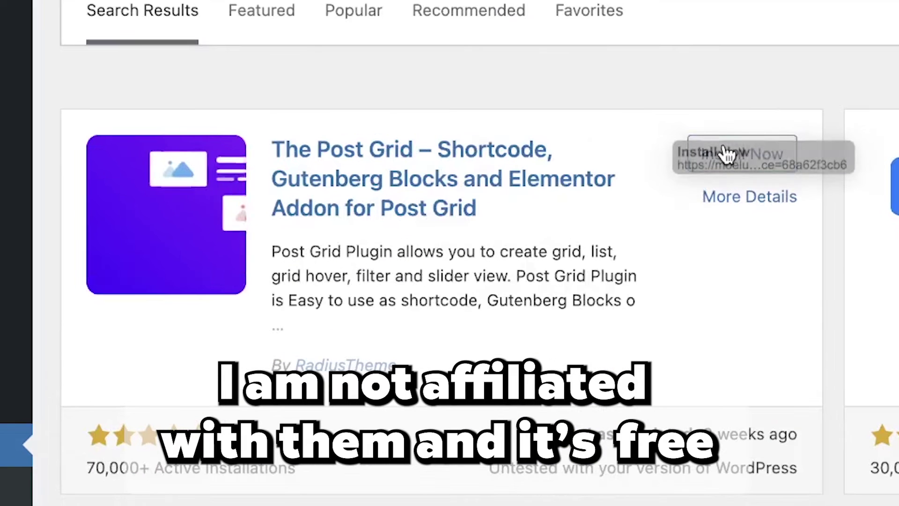
{"action": "left_click", "coordinate": [724, 153]}
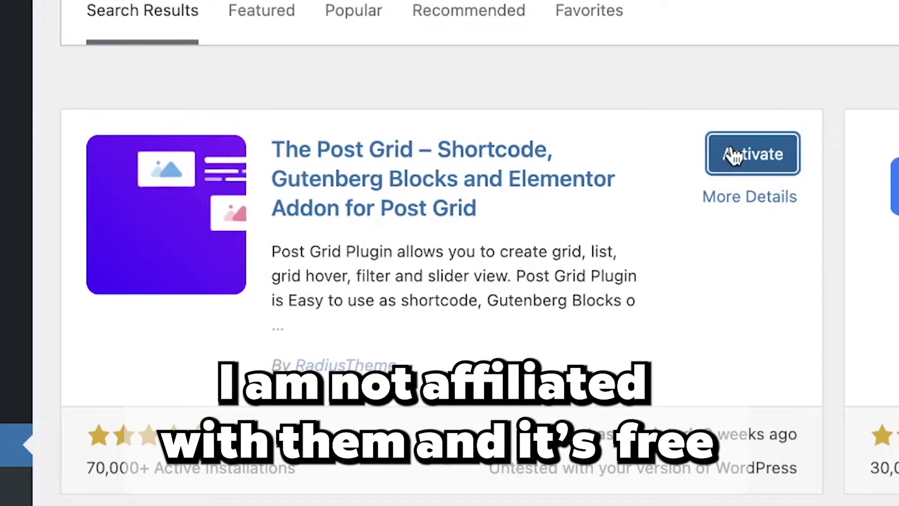
{"action": "left_click", "coordinate": [754, 157]}
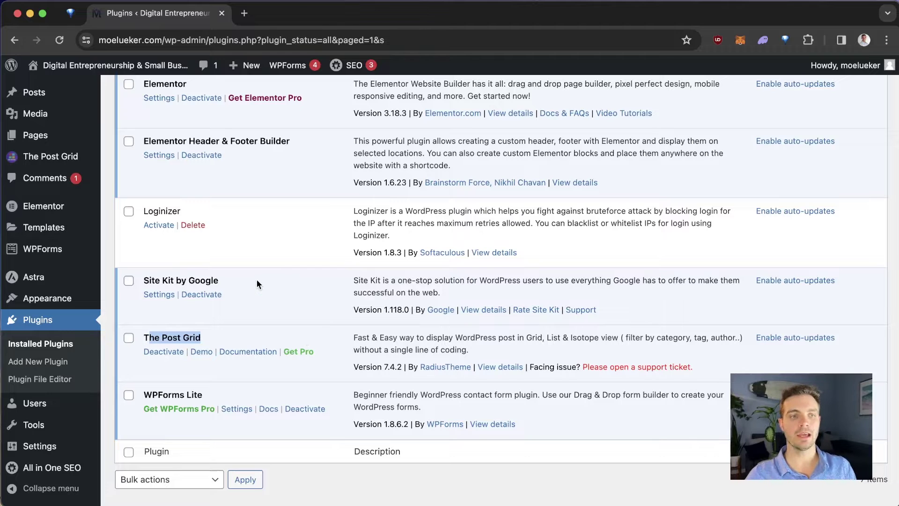
Step: Find the Insights page in the pages list and open it for editing with Elementor
{"action": "scroll", "coordinate": [61, 281], "scroll_direction": "up", "scroll_amount": 1}
{"action": "mouse_move", "coordinate": [53, 157]}
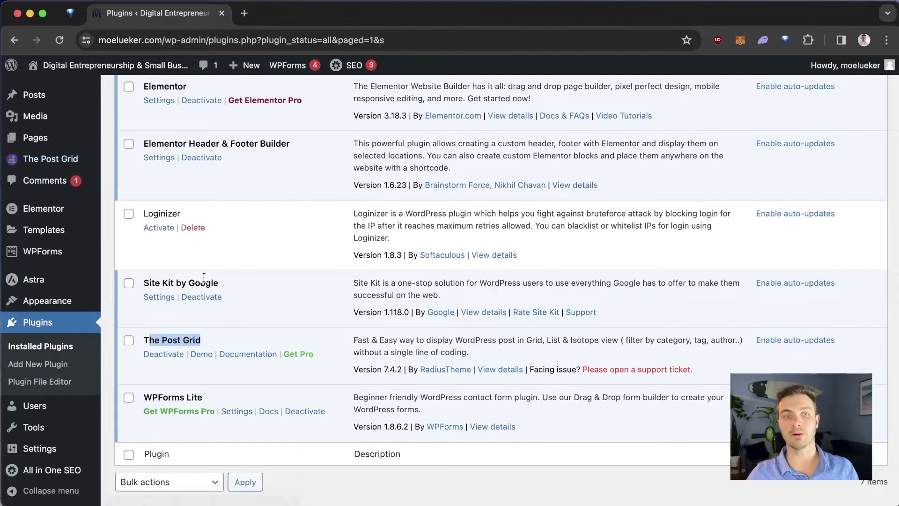
{"action": "scroll", "coordinate": [215, 280], "scroll_direction": "up", "scroll_amount": 5}
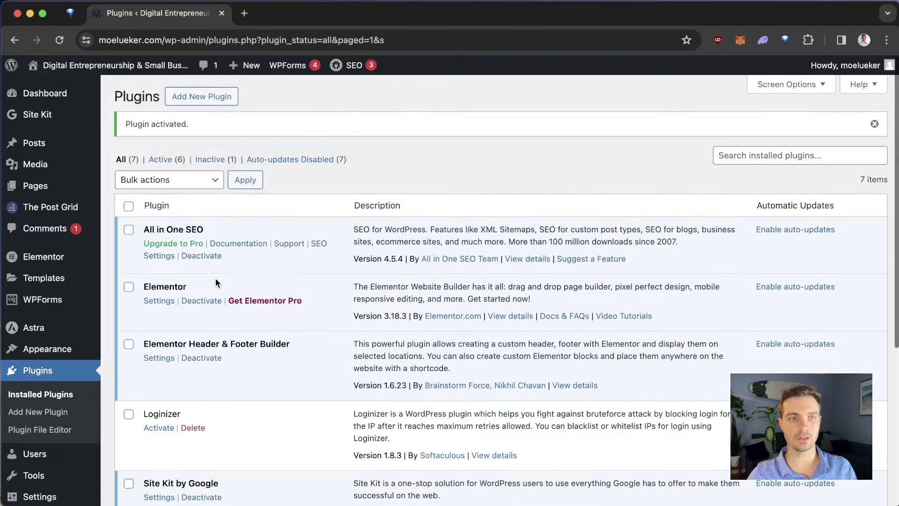
{"action": "left_click", "coordinate": [68, 182]}
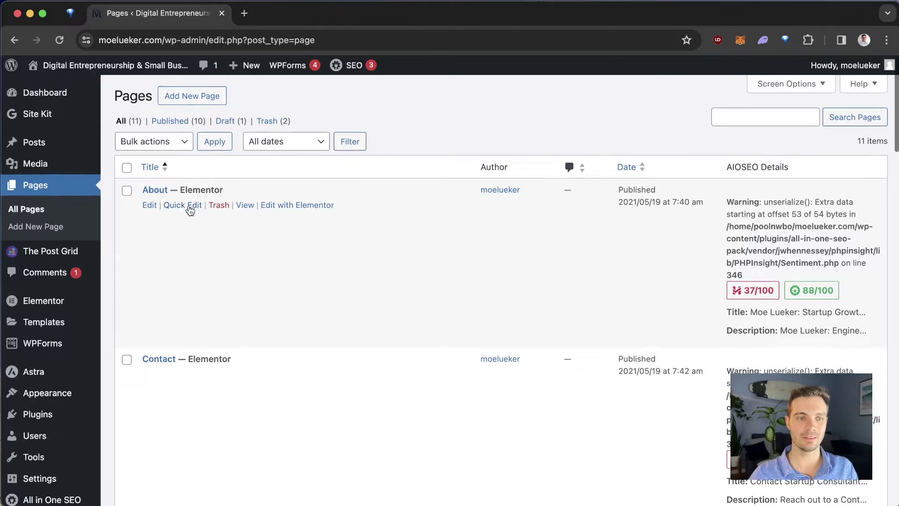
{"action": "scroll", "coordinate": [193, 209], "scroll_direction": "down", "scroll_amount": 5}
{"action": "scroll", "coordinate": [215, 313], "scroll_direction": "down", "scroll_amount": 5}
{"action": "scroll", "coordinate": [223, 321], "scroll_direction": "up", "scroll_amount": 5}
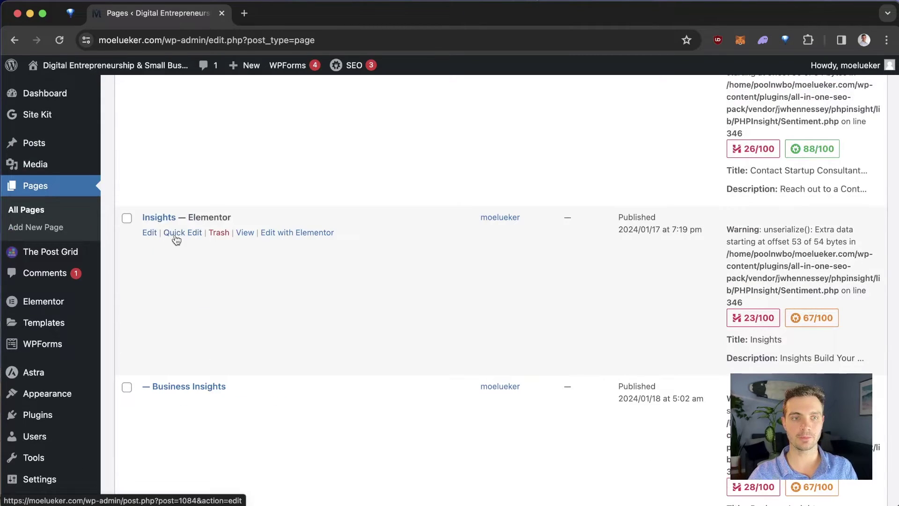
{"action": "left_click", "coordinate": [149, 234]}
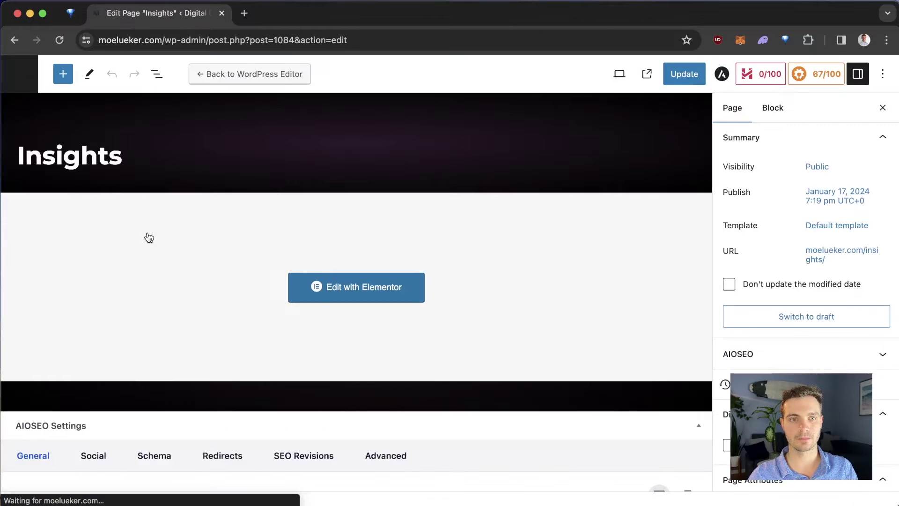
{"action": "left_click", "coordinate": [354, 295]}
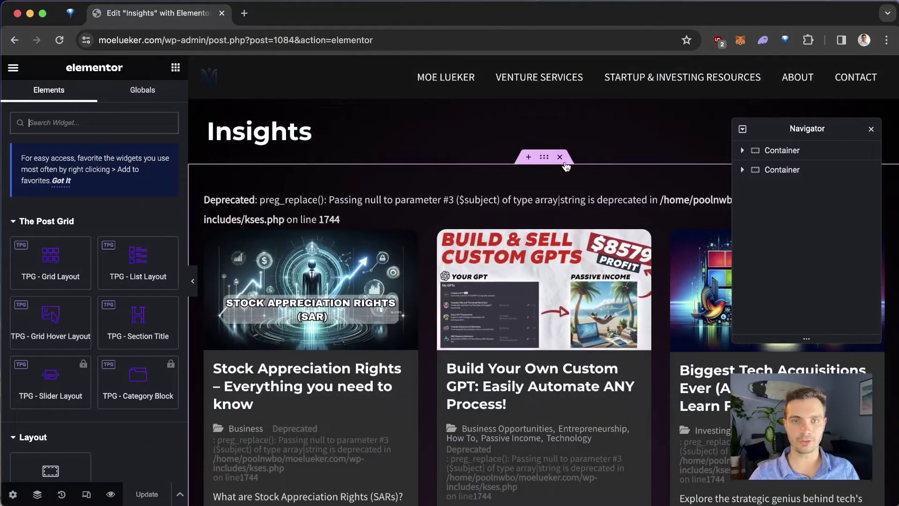
Step: Delete the existing post grid container under the Insights heading and add a TPG - Grid Layout widget in its place
{"action": "left_click", "coordinate": [560, 157]}
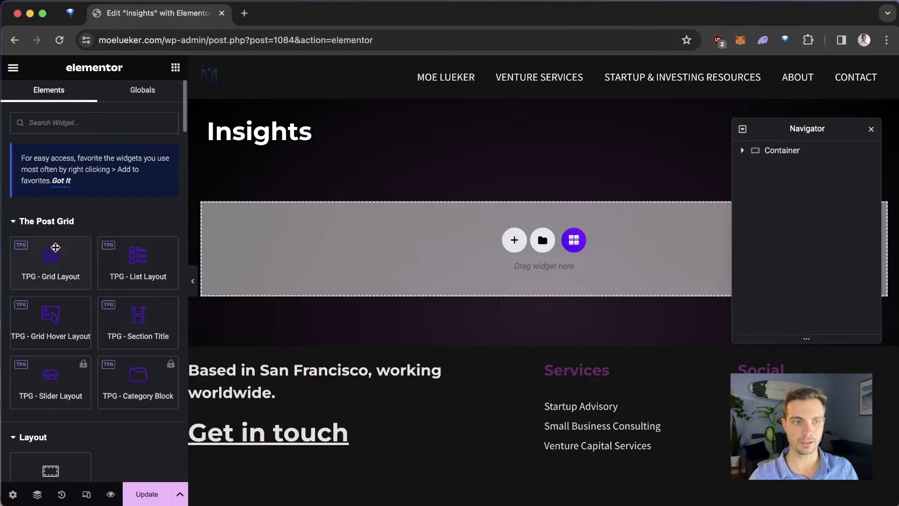
{"action": "scroll", "coordinate": [57, 268], "scroll_direction": "down", "scroll_amount": 3}
{"action": "scroll", "coordinate": [57, 267], "scroll_direction": "up", "scroll_amount": 3}
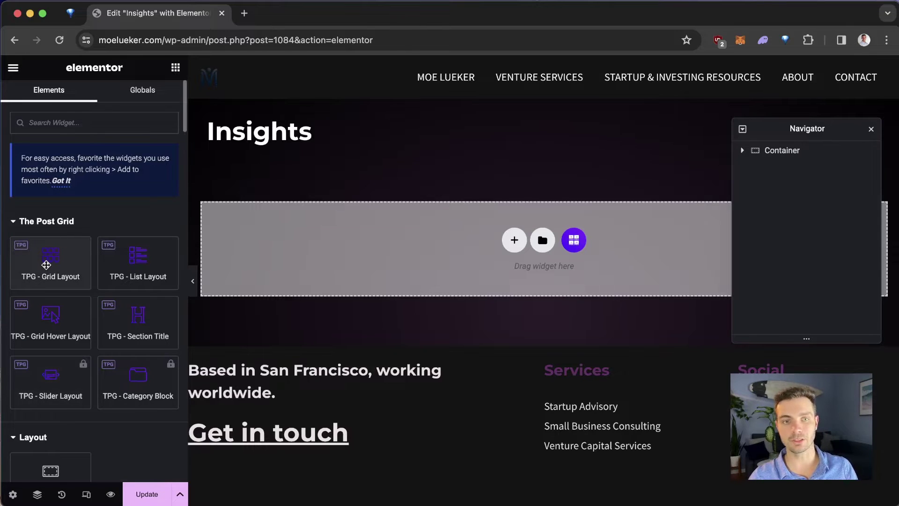
{"action": "left_click_drag", "start_coordinate": [46, 265], "coordinate": [420, 262]}
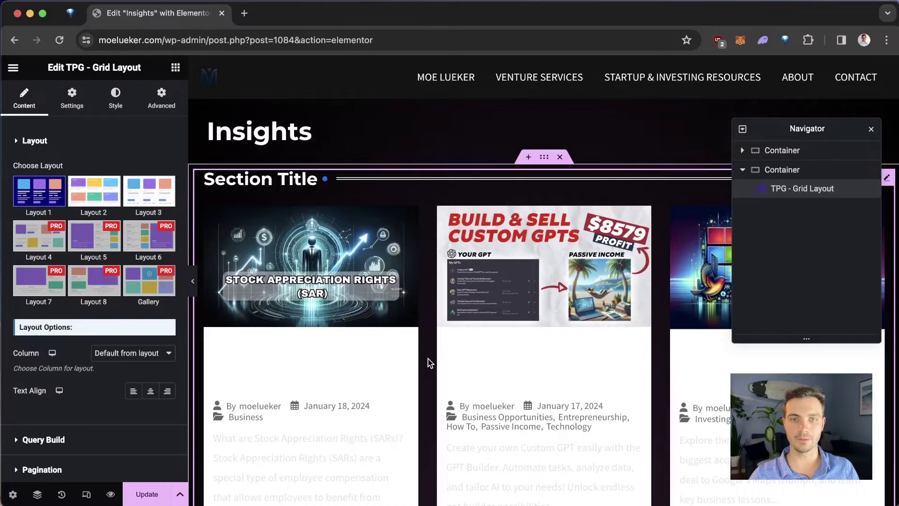
{"action": "scroll", "coordinate": [428, 358], "scroll_direction": "down", "scroll_amount": 7}
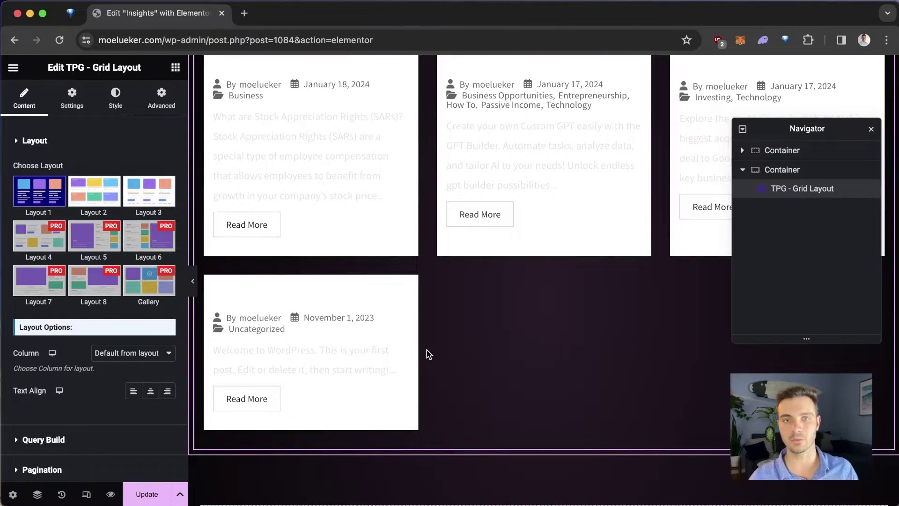
{"action": "scroll", "coordinate": [426, 349], "scroll_direction": "up", "scroll_amount": 7}
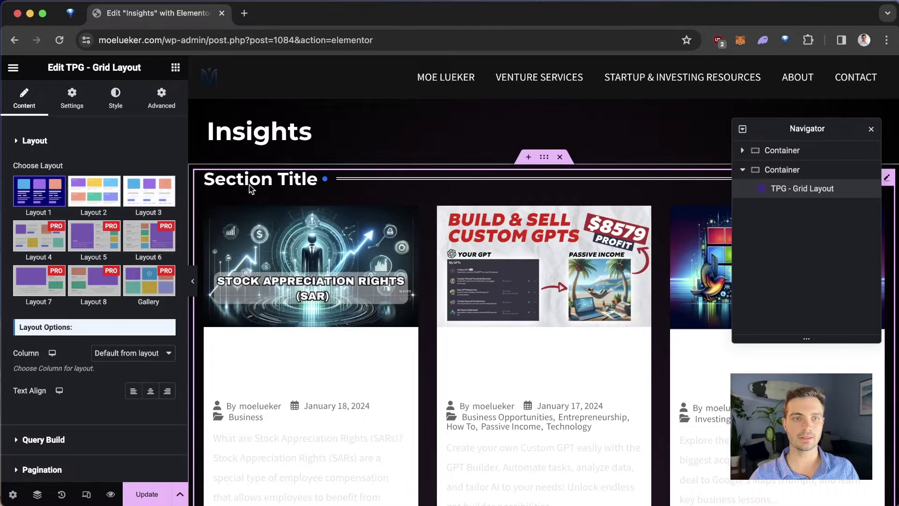
Step: Insert a new Heading widget above the TPG - Grid Layout, inside the same container
{"action": "left_click", "coordinate": [324, 143]}
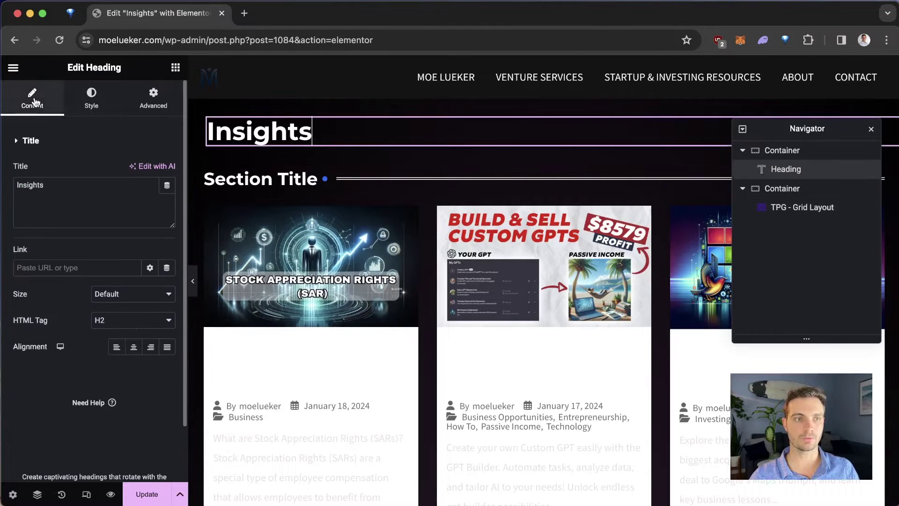
{"action": "left_click", "coordinate": [15, 71]}
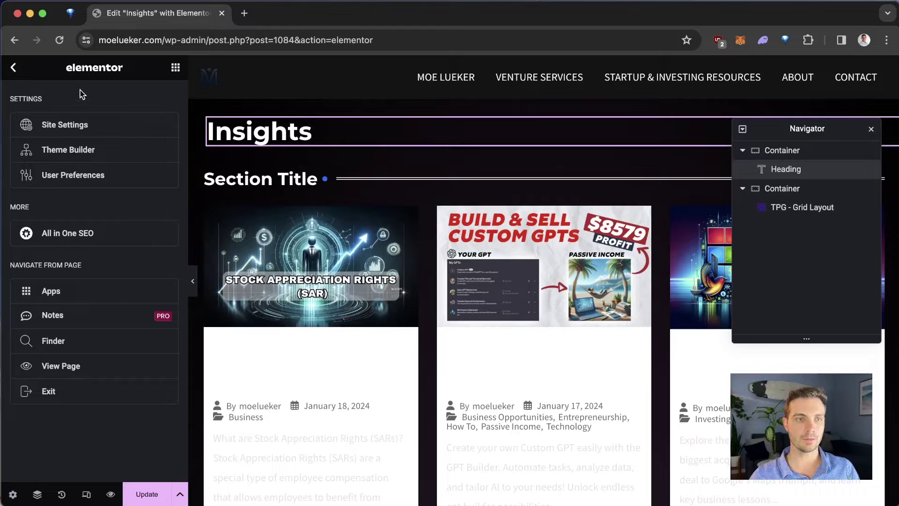
{"action": "left_click_drag", "start_coordinate": [50, 447], "coordinate": [294, 182]}
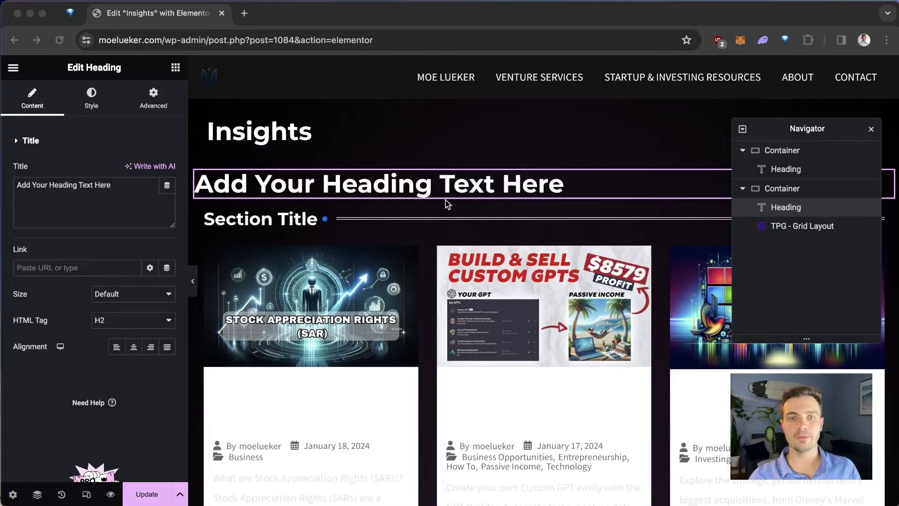
Step: Replace the placeholder text of the new heading above the post grid with "Business"
{"action": "left_click", "coordinate": [435, 184]}
{"action": "key", "text": "ctrl+a"}
{"action": "key", "text": "BackSpace"}
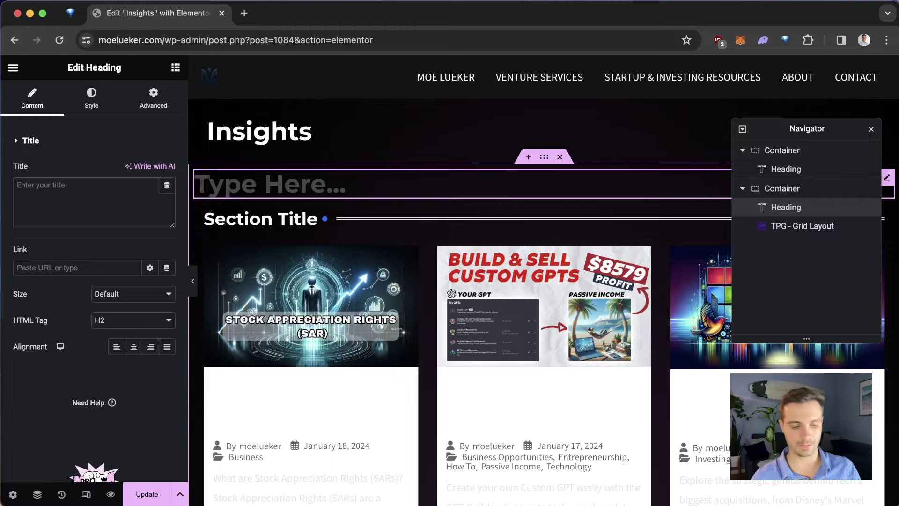
{"action": "type", "text": "Business"}
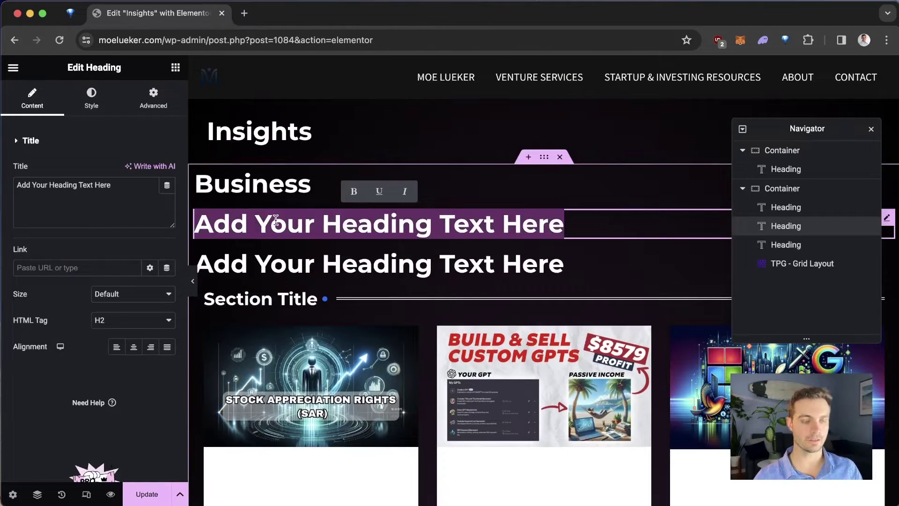
Step: Add two more headings below Business and title them "Entrepreneurship" and "Investments"
{"action": "type", "text": "Ebnt"}
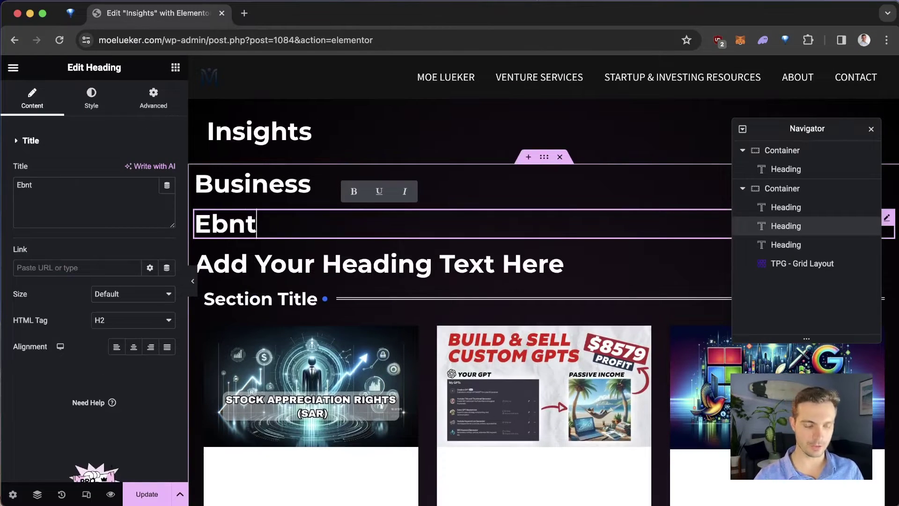
{"action": "key", "text": "BackSpace"}
{"action": "key", "text": "BackSpace"}
{"action": "key", "text": "BackSpace"}
{"action": "type", "text": "ntrepreneurship"}
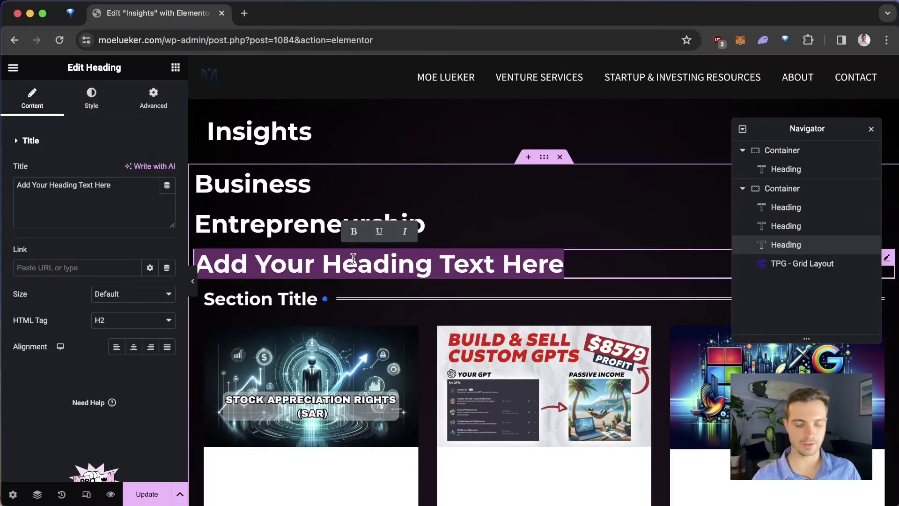
{"action": "type", "text": "Inv"}
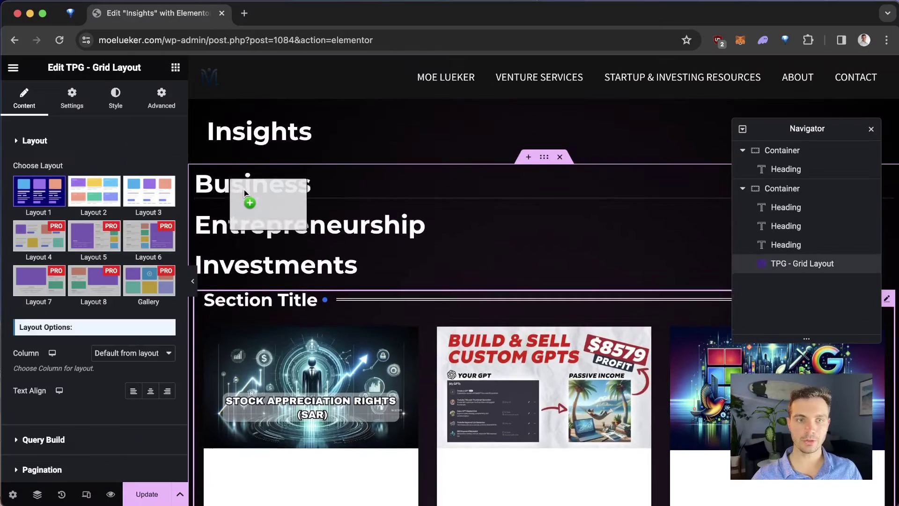
Step: Move the TPG - Grid Layout directly below Business and add a TPG - Grid Layout under both the Entrepreneurship and Investments headings
{"action": "left_click_drag", "start_coordinate": [244, 190], "coordinate": [241, 197]}
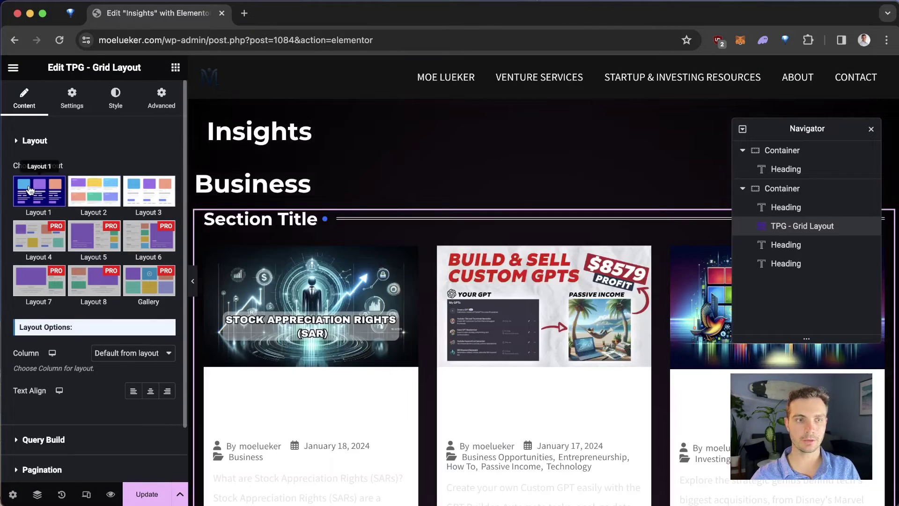
{"action": "scroll", "coordinate": [347, 186], "scroll_direction": "down", "scroll_amount": 8}
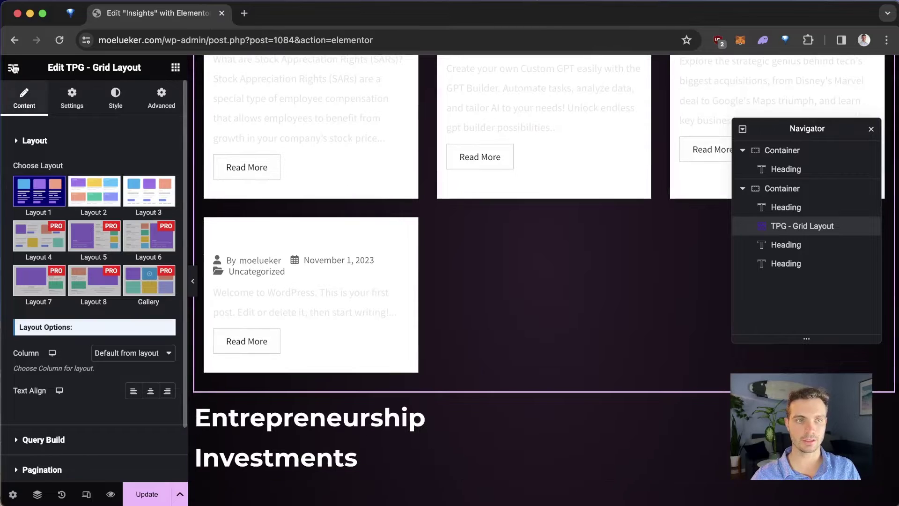
{"action": "left_click", "coordinate": [13, 68]}
{"action": "left_click", "coordinate": [13, 67]}
{"action": "left_click_drag", "start_coordinate": [57, 246], "coordinate": [280, 434]}
{"action": "scroll", "coordinate": [333, 291], "scroll_direction": "down", "scroll_amount": 9}
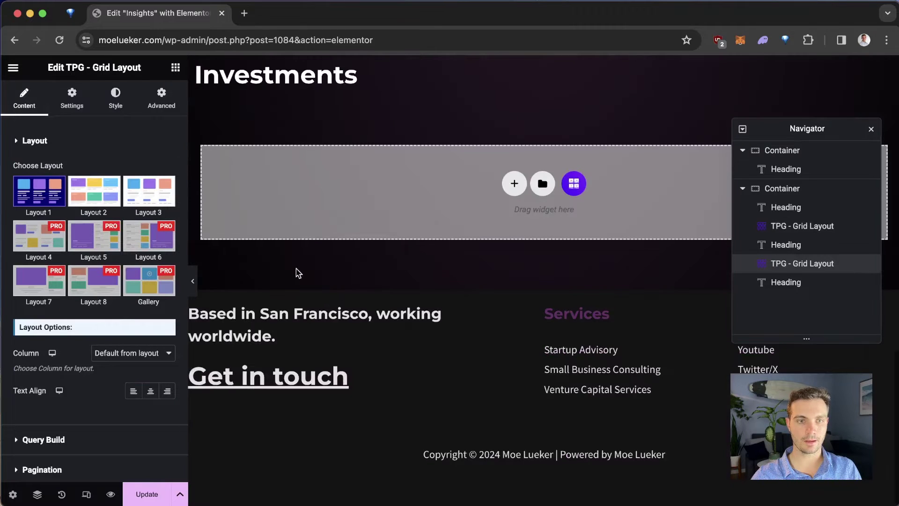
{"action": "scroll", "coordinate": [273, 203], "scroll_direction": "up", "scroll_amount": 2}
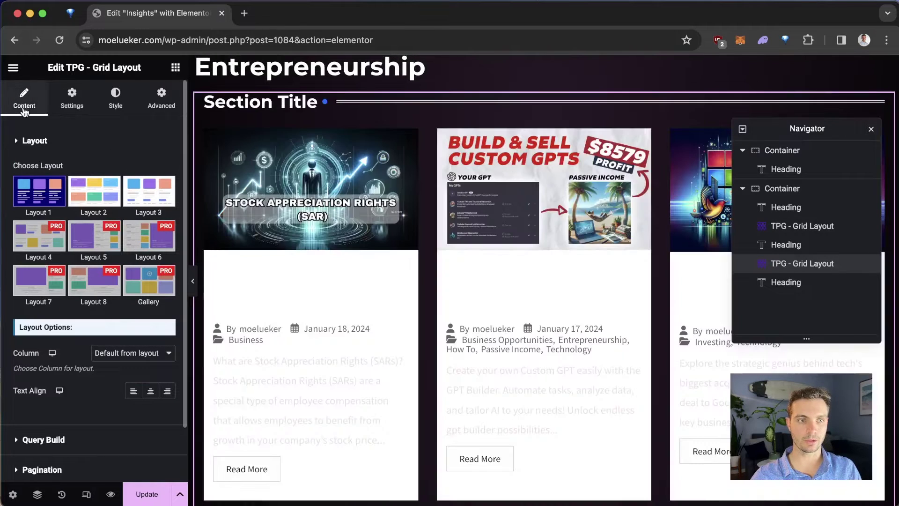
{"action": "left_click_drag", "start_coordinate": [51, 256], "coordinate": [293, 332]}
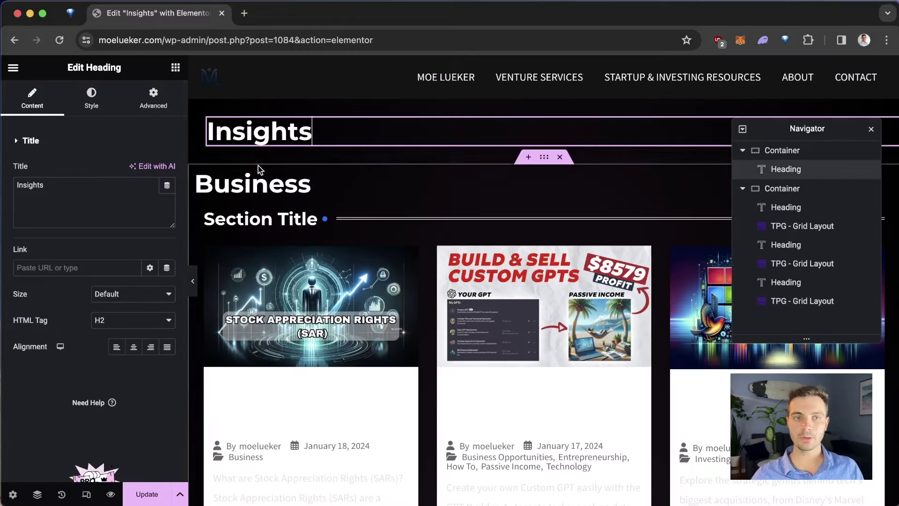
Step: Insert a Heading widget above Business titled "Featured Posts", with its own TPG - Grid Layout beneath it
{"action": "left_click", "coordinate": [14, 69]}
{"action": "left_click", "coordinate": [13, 69]}
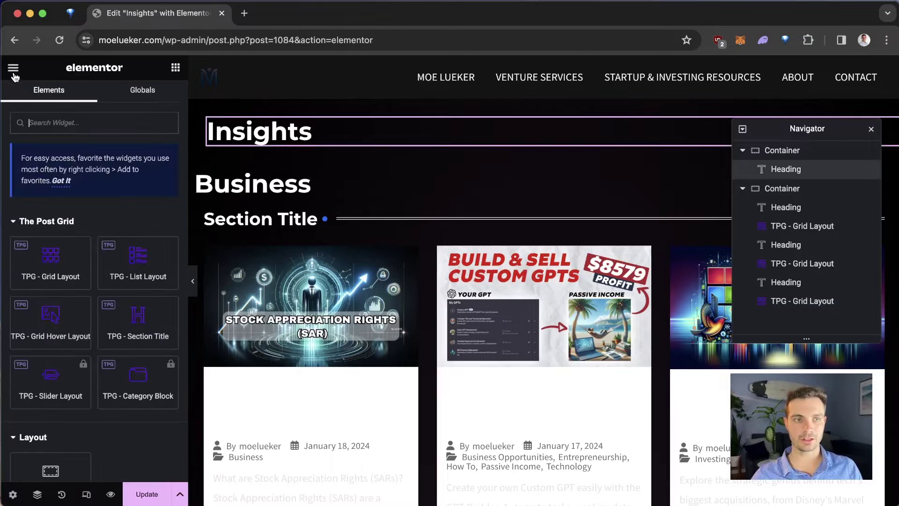
{"action": "scroll", "coordinate": [55, 440], "scroll_direction": "down", "scroll_amount": 4}
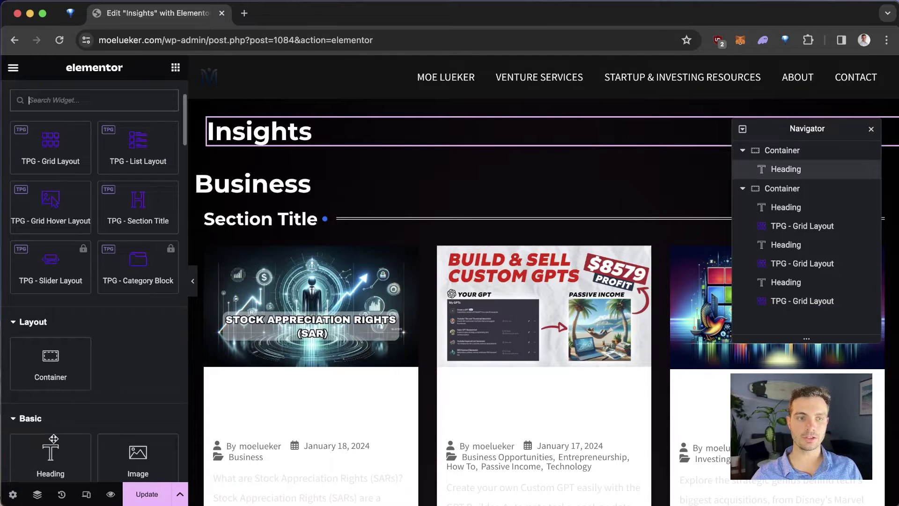
{"action": "scroll", "coordinate": [53, 438], "scroll_direction": "down", "scroll_amount": 3}
{"action": "left_click_drag", "start_coordinate": [48, 390], "coordinate": [302, 180]}
{"action": "triple_click", "coordinate": [302, 183]}
{"action": "type", "text": "Featured Posts"}
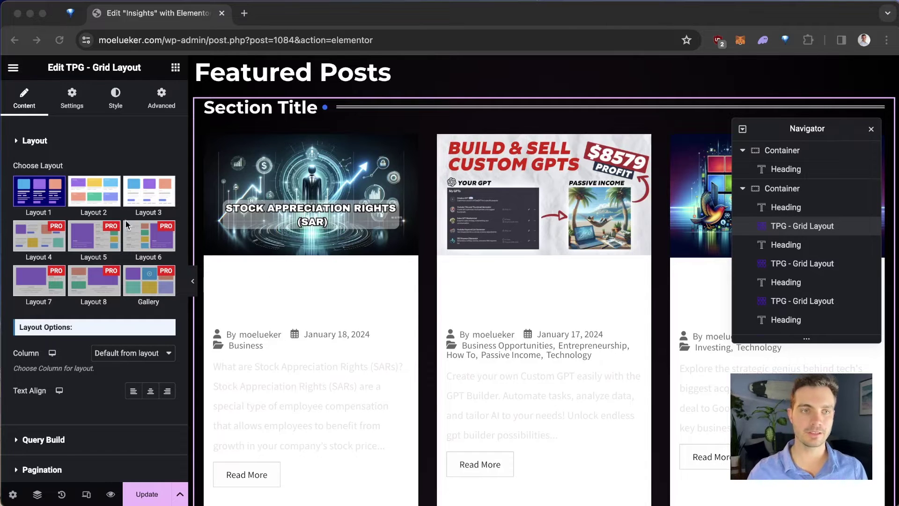
Step: Try Layout 2 on the Featured Posts grid, then apply Layout 3 instead and review the result
{"action": "left_click", "coordinate": [91, 201]}
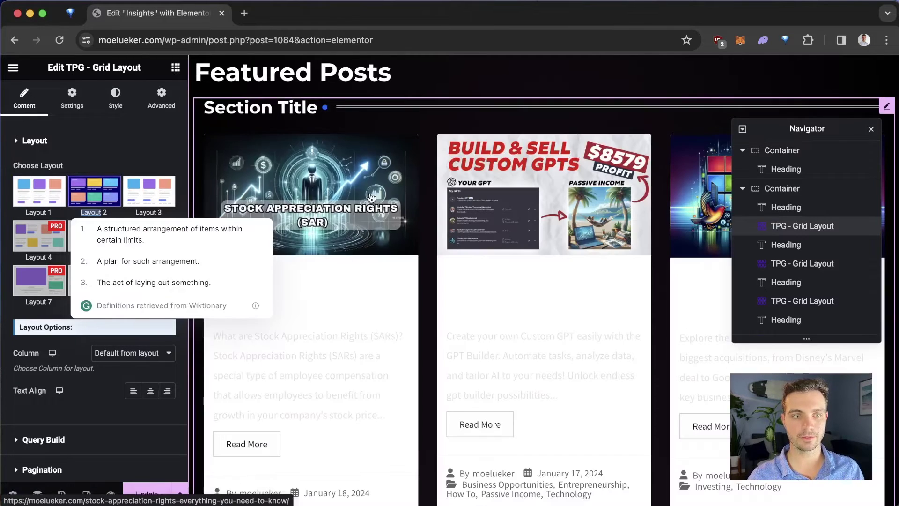
{"action": "left_click", "coordinate": [170, 206]}
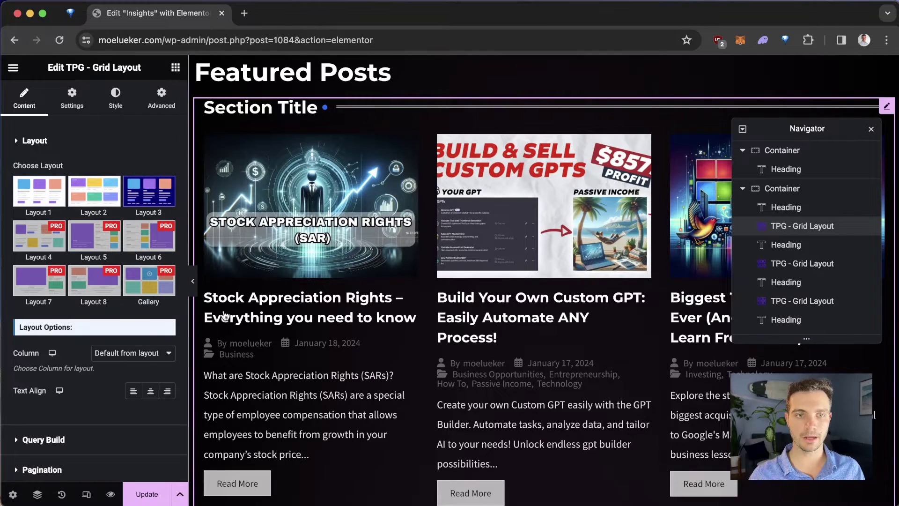
{"action": "scroll", "coordinate": [309, 342], "scroll_direction": "down", "scroll_amount": 5}
{"action": "scroll", "coordinate": [309, 341], "scroll_direction": "up", "scroll_amount": 5}
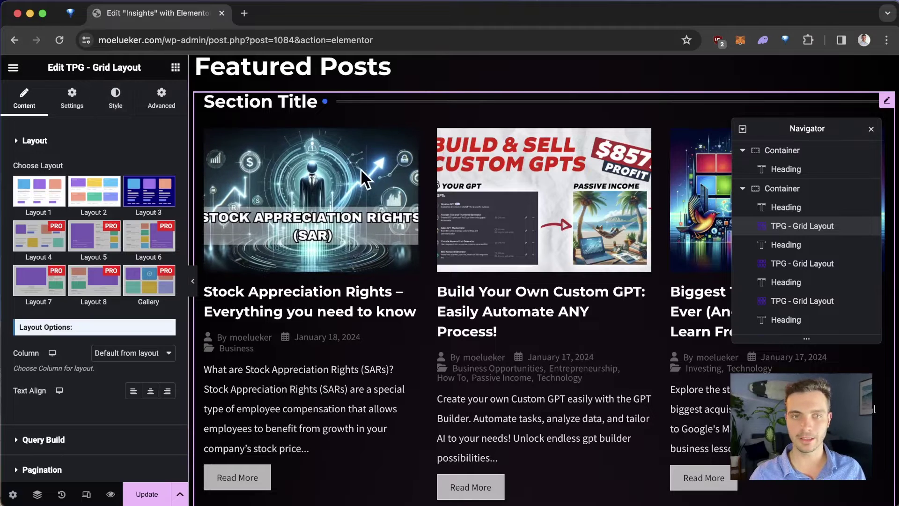
Step: Open the Featured Posts grid's Query Build settings and exclude post ID 1
{"action": "scroll", "coordinate": [107, 181], "scroll_direction": "down", "scroll_amount": 5}
{"action": "left_click", "coordinate": [85, 247]}
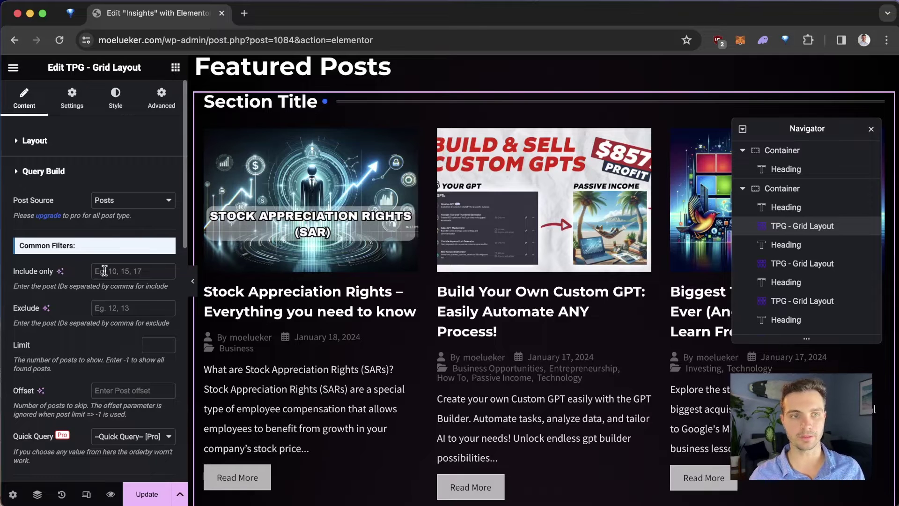
{"action": "scroll", "coordinate": [398, 126], "scroll_direction": "down", "scroll_amount": 3}
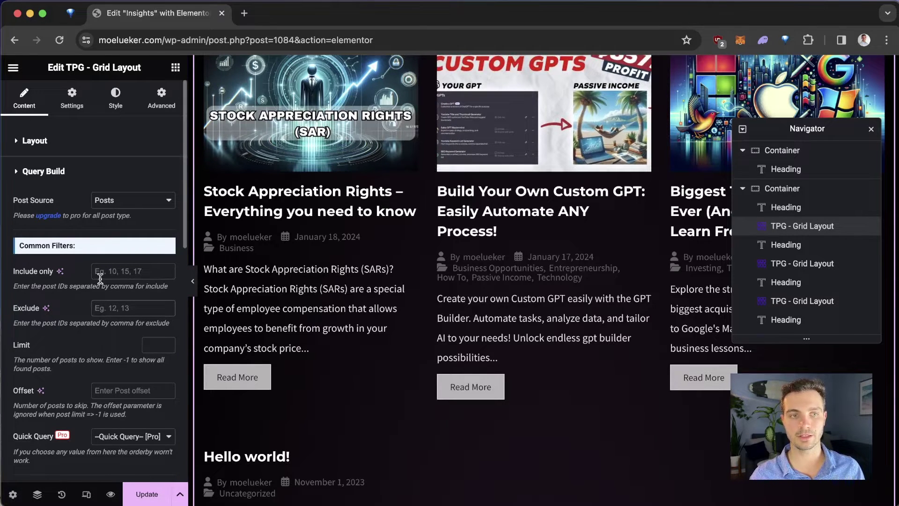
{"action": "scroll", "coordinate": [251, 397], "scroll_direction": "down", "scroll_amount": 9}
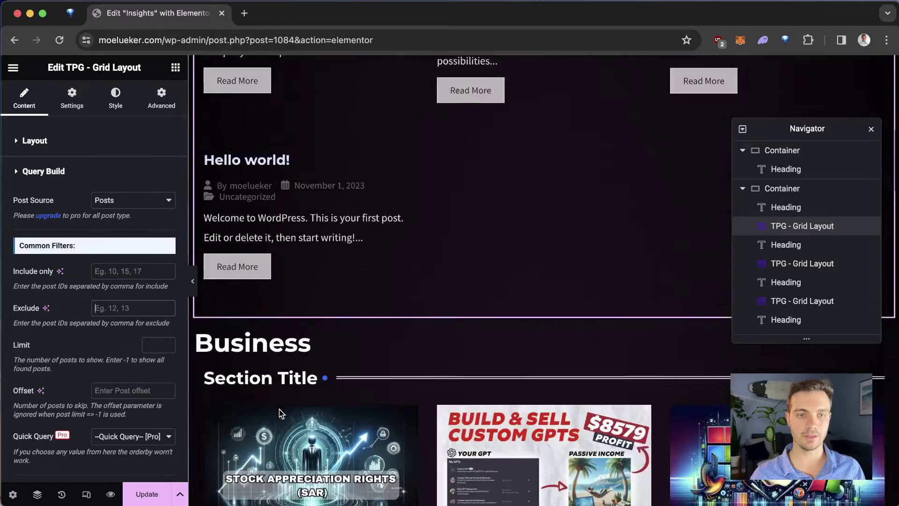
{"action": "scroll", "coordinate": [279, 151], "scroll_direction": "up", "scroll_amount": 5}
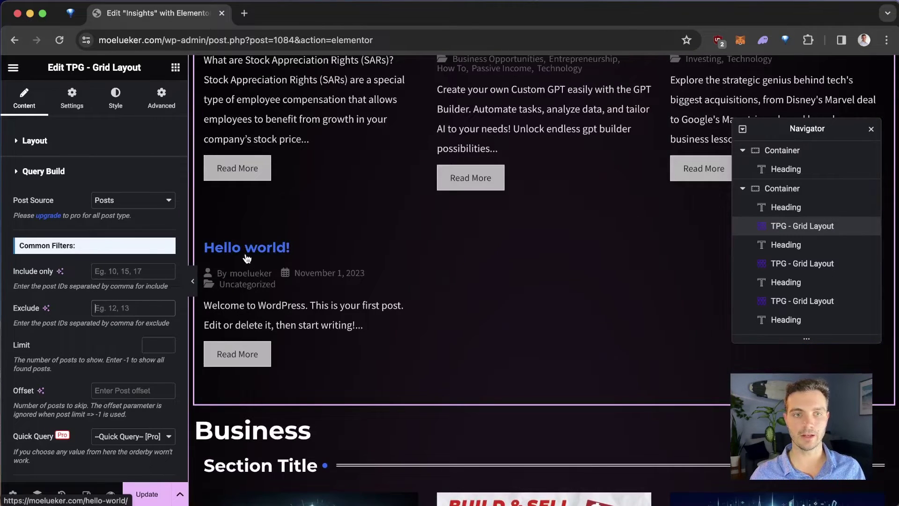
{"action": "left_click", "coordinate": [135, 311]}
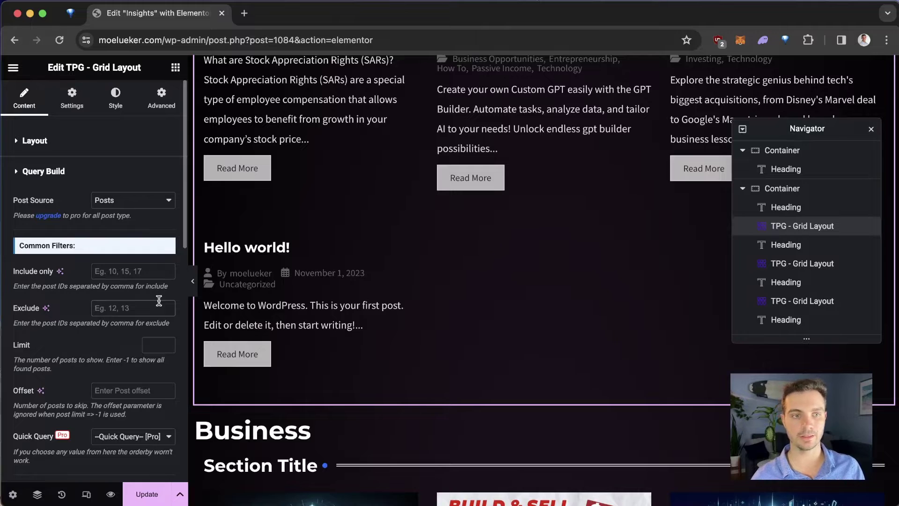
{"action": "type", "text": "1"}
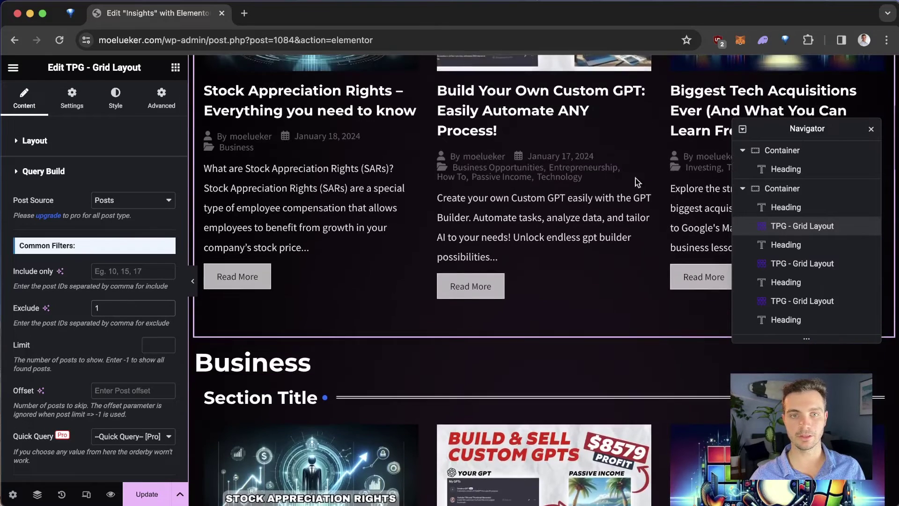
Step: Open the site's WordPress admin dashboard in a new browser tab
{"action": "left_click", "coordinate": [244, 13]}
{"action": "type", "text": "mmoe"}
{"action": "key", "text": "BackSpace"}
{"action": "key", "text": "BackSpace"}
{"action": "key", "text": "BackSpace"}
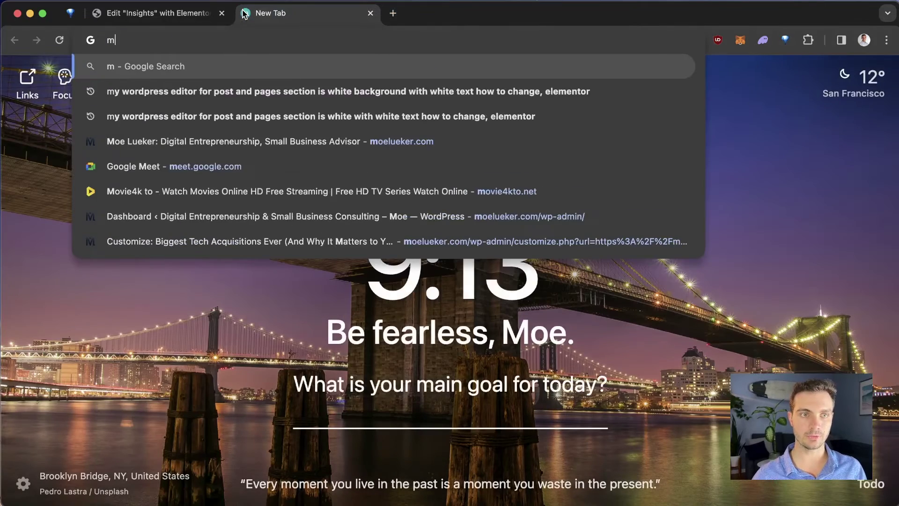
{"action": "type", "text": "oe"}
{"action": "key", "text": "Down"}
{"action": "key", "text": "Down"}
{"action": "key", "text": "Down"}
{"action": "key", "text": "Down"}
{"action": "key", "text": "Down"}
{"action": "key", "text": "Down"}
{"action": "key", "text": "Down"}
{"action": "key", "text": "Return"}
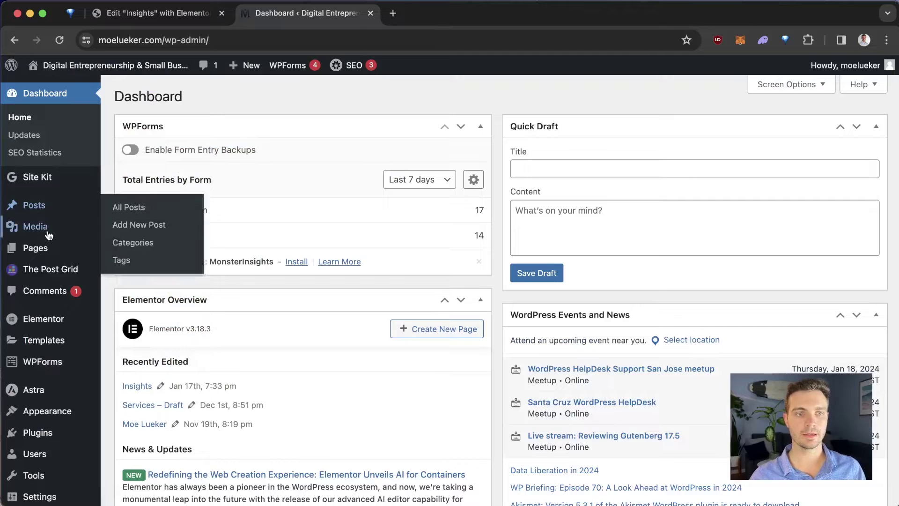
Step: Open the Stock Appreciation Rights post for editing and select its post ID in the page address
{"action": "mouse_move", "coordinate": [27, 205]}
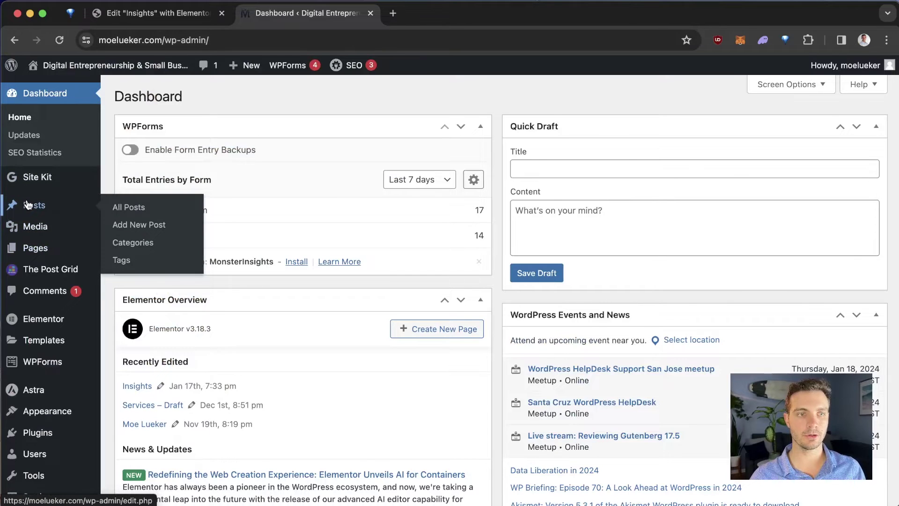
{"action": "left_click", "coordinate": [161, 215]}
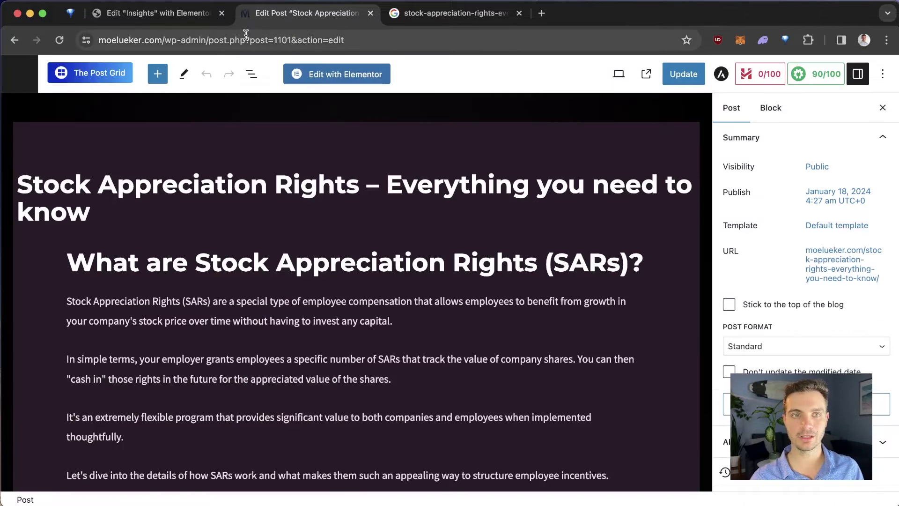
{"action": "left_click_drag", "start_coordinate": [249, 40], "coordinate": [291, 40]}
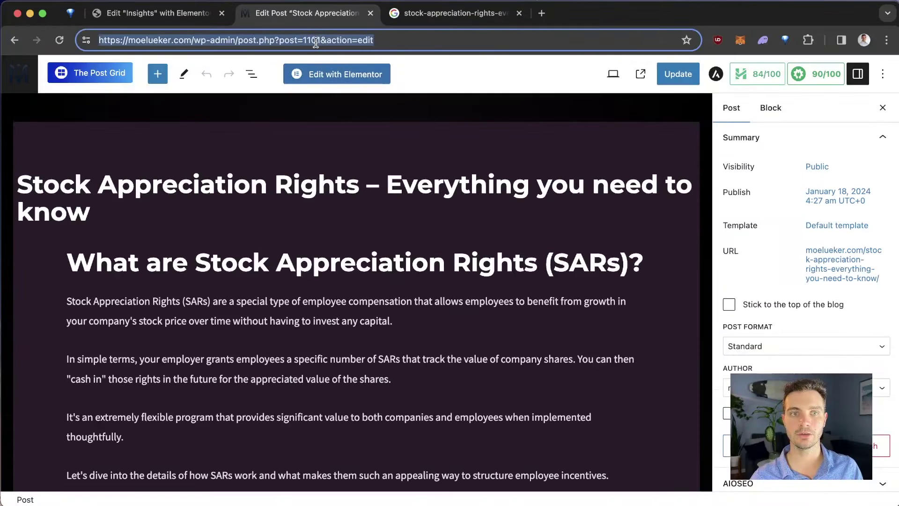
{"action": "double_click", "coordinate": [316, 41]}
{"action": "left_click", "coordinate": [153, 13]}
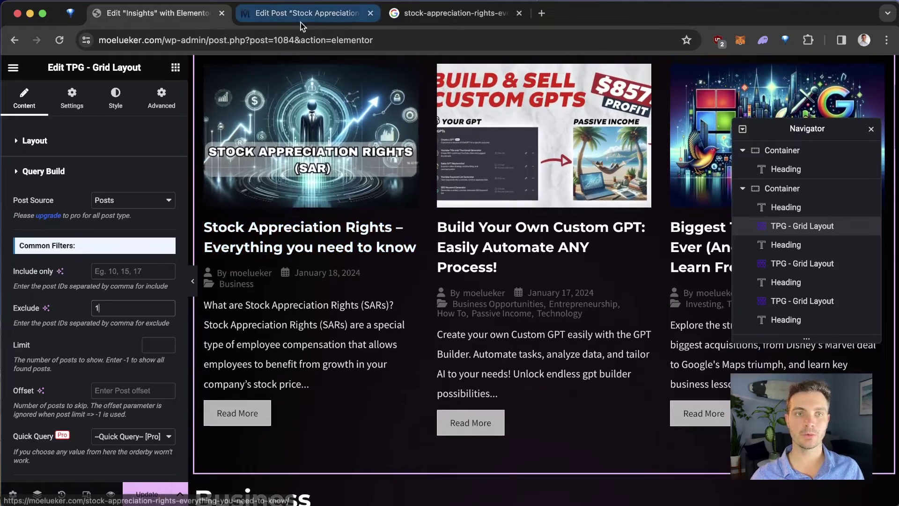
{"action": "left_click", "coordinate": [302, 19]}
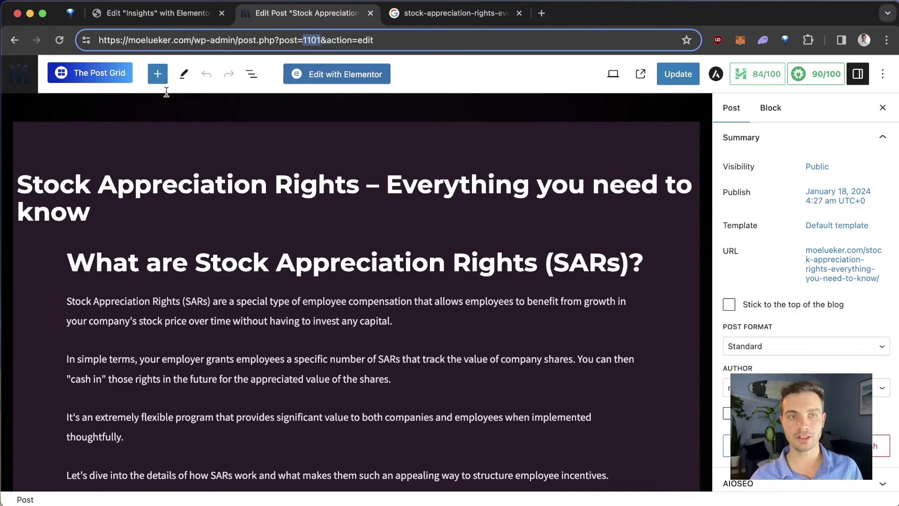
Step: Return to the Insights page, try excluding post ID 1101 from the Featured Posts grid, then clear the Exclude value
{"action": "left_click", "coordinate": [181, 15]}
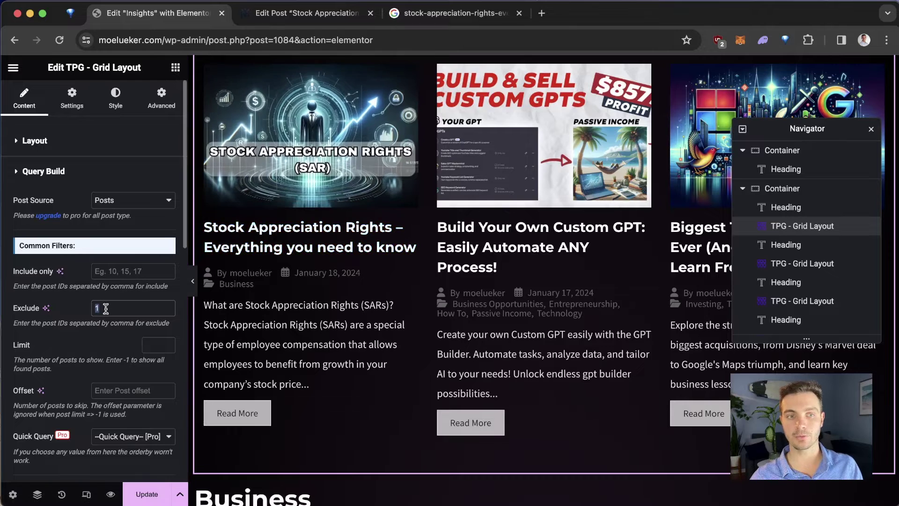
{"action": "type", "text": "101"}
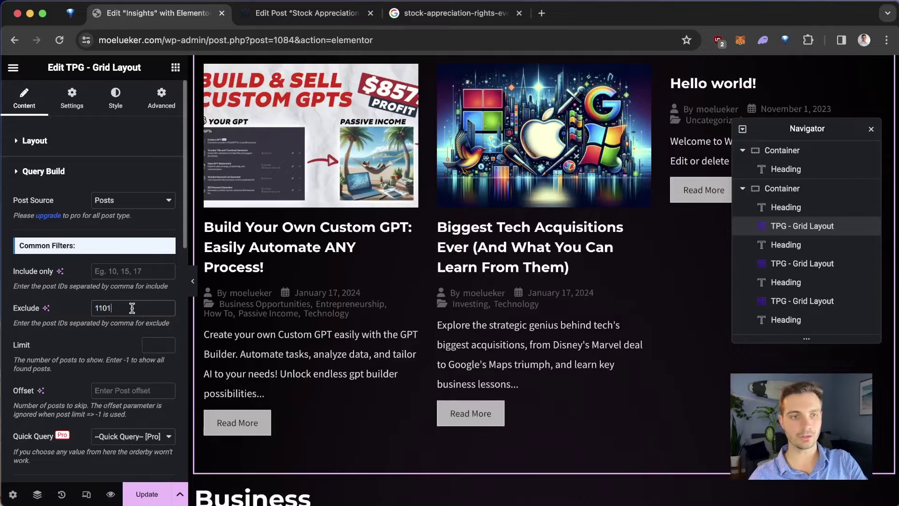
{"action": "key", "text": "BackSpace"}
{"action": "key", "text": "BackSpace"}
{"action": "key", "text": "BackSpace"}
{"action": "key", "text": "BackSpace"}
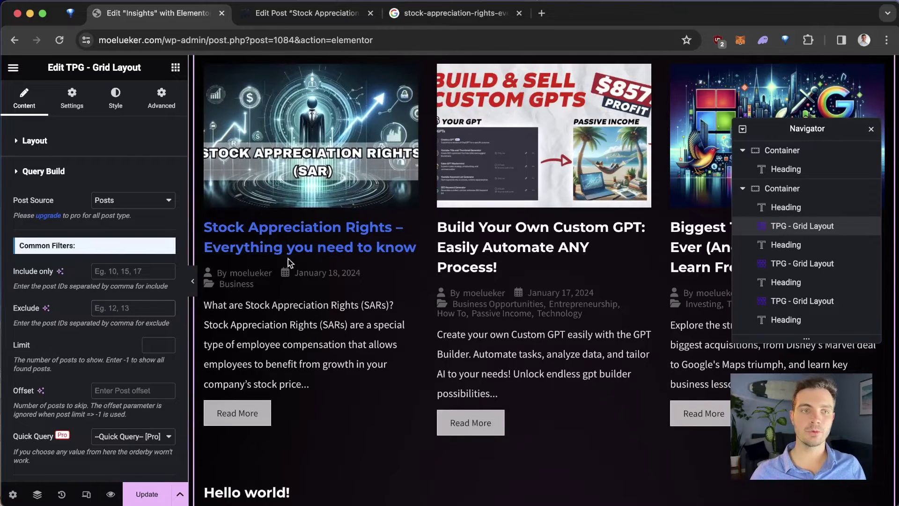
Step: Review the Featured Posts grid, then open the Build Your Own Custom GPT post for editing to check its post ID
{"action": "scroll", "coordinate": [367, 237], "scroll_direction": "up", "scroll_amount": 5}
{"action": "scroll", "coordinate": [366, 318], "scroll_direction": "down", "scroll_amount": 1}
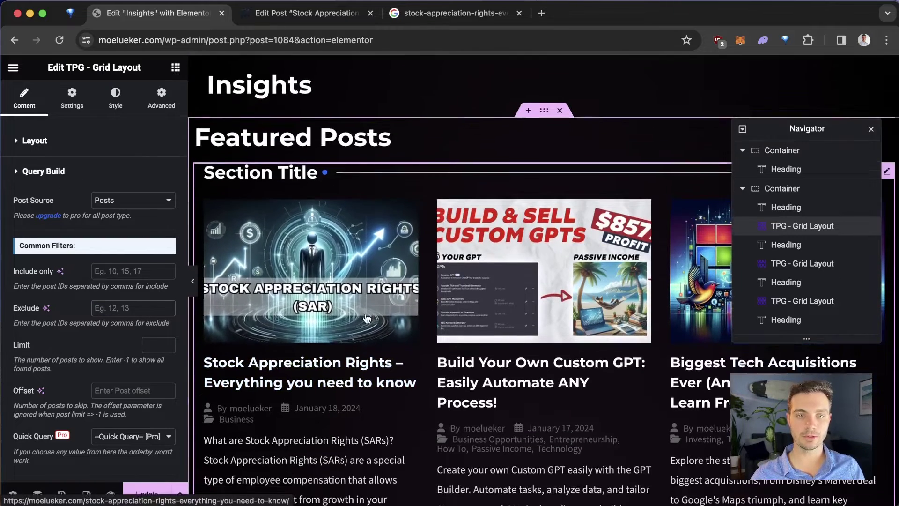
{"action": "scroll", "coordinate": [367, 319], "scroll_direction": "down", "scroll_amount": 1}
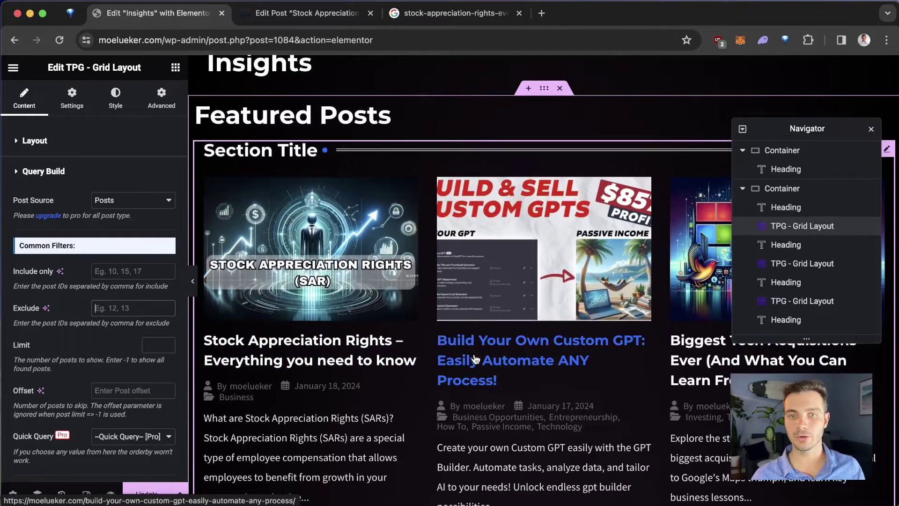
{"action": "key", "text": "ctrl+Tab"}
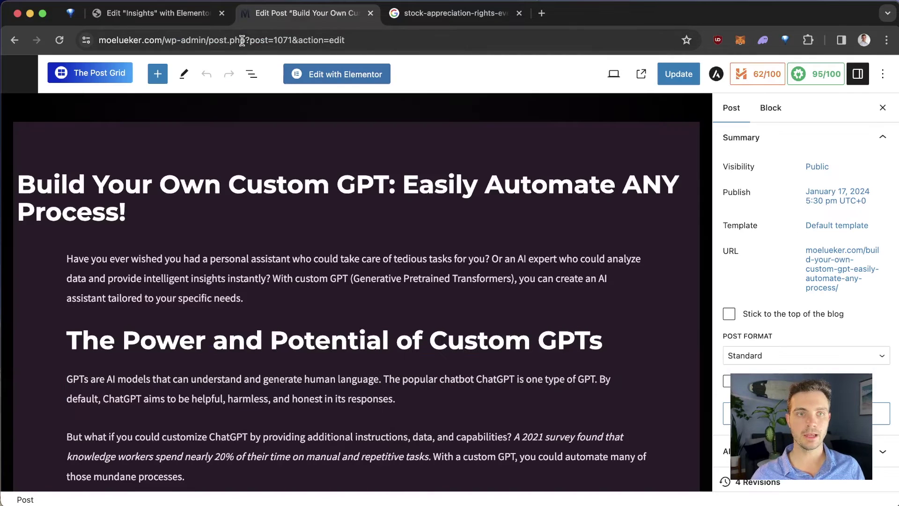
Step: Copy the Custom GPT post's ID from its address and limit the Featured Posts grid to include only post 1071
{"action": "double_click", "coordinate": [286, 40]}
{"action": "key", "text": "cmd+c"}
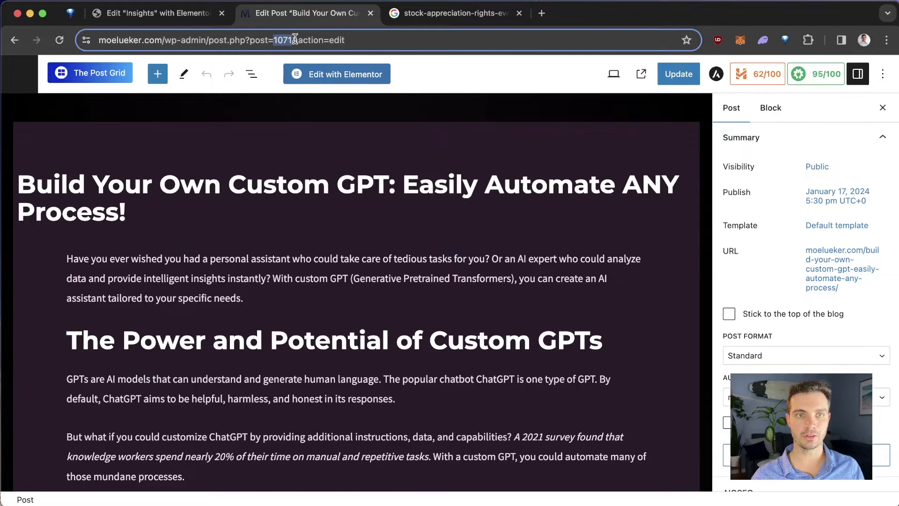
{"action": "left_click", "coordinate": [141, 14]}
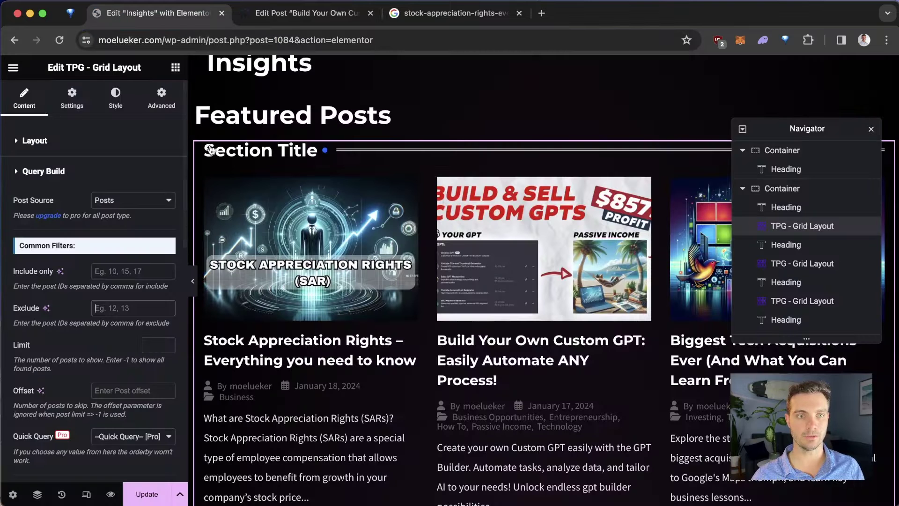
{"action": "key", "text": "cmd+v"}
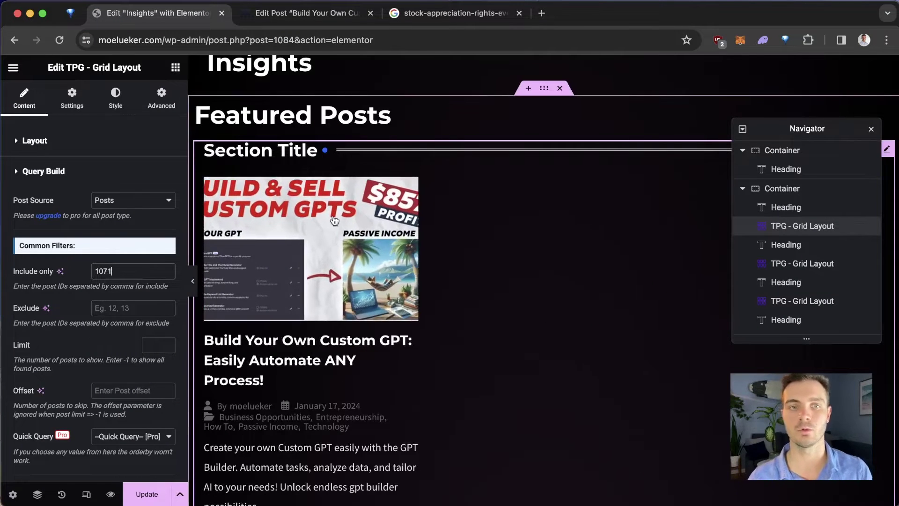
{"action": "scroll", "coordinate": [457, 207], "scroll_direction": "down", "scroll_amount": 2}
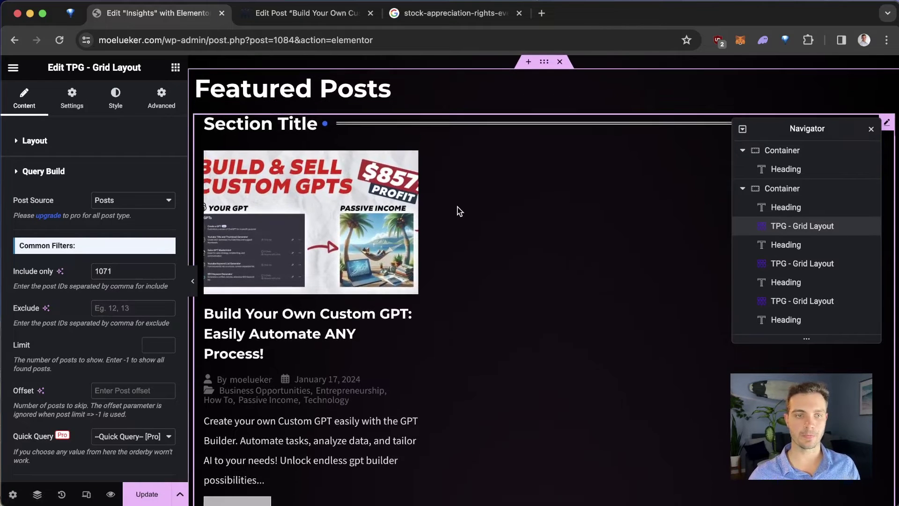
{"action": "scroll", "coordinate": [456, 206], "scroll_direction": "down", "scroll_amount": 5}
{"action": "scroll", "coordinate": [402, 320], "scroll_direction": "up", "scroll_amount": 3}
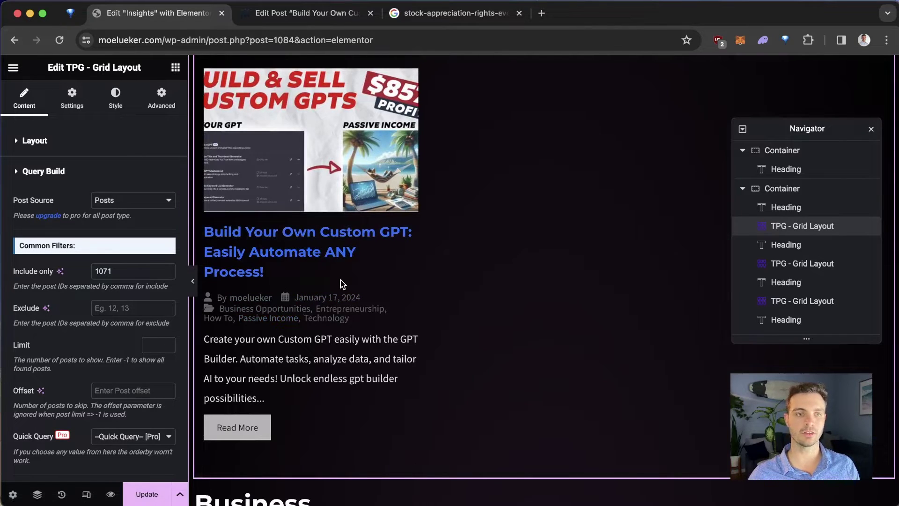
Step: Hide the post date, post categories and post author in the Featured Posts grid
{"action": "left_click", "coordinate": [77, 108]}
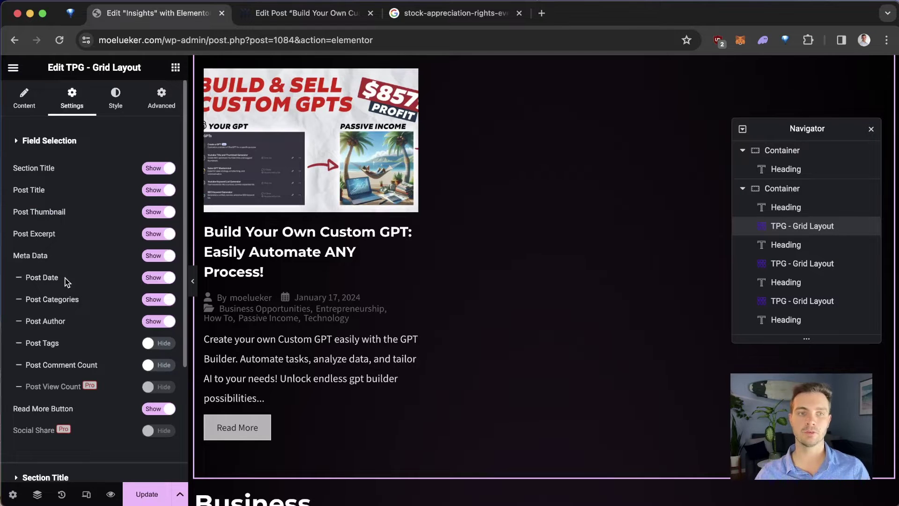
{"action": "left_click", "coordinate": [159, 278]}
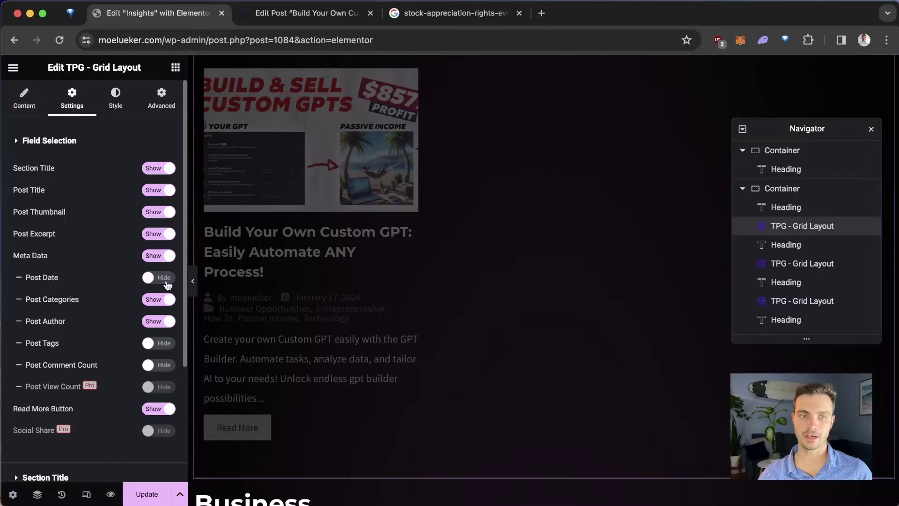
{"action": "left_click", "coordinate": [165, 301]}
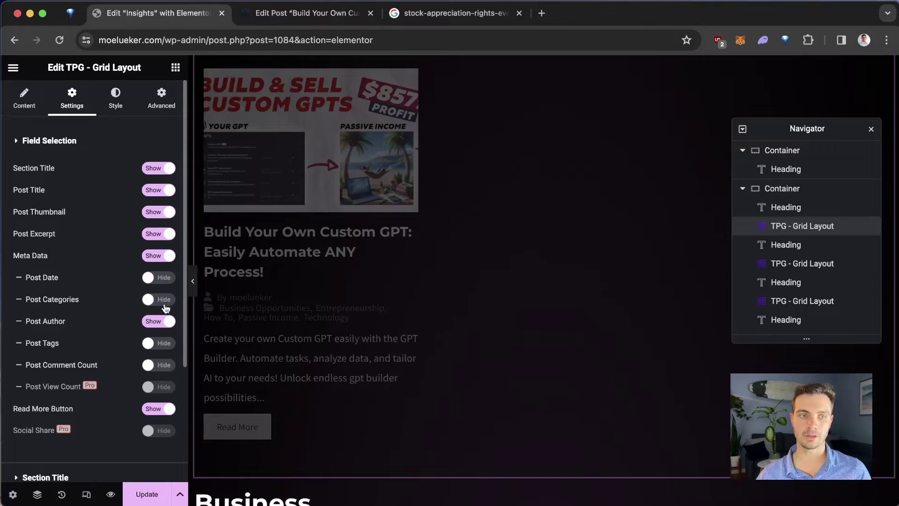
{"action": "left_click", "coordinate": [169, 323]}
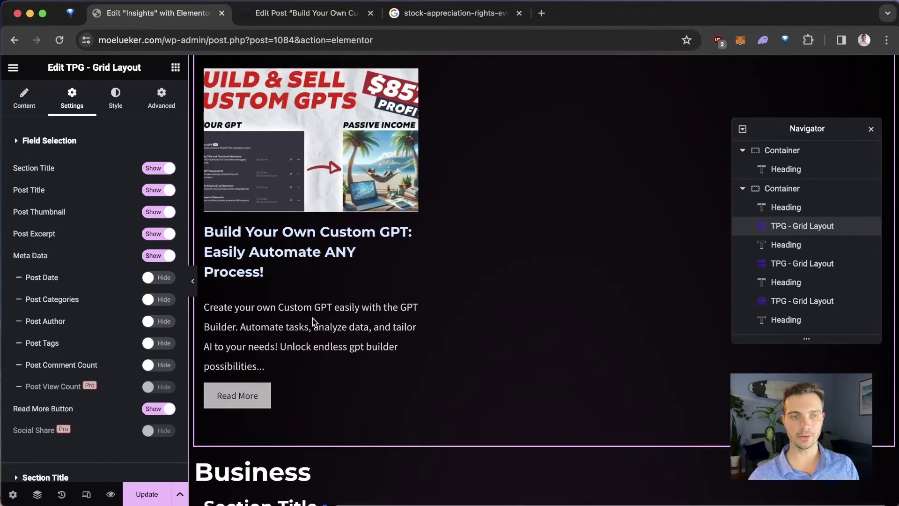
{"action": "scroll", "coordinate": [324, 281], "scroll_direction": "up", "scroll_amount": 1}
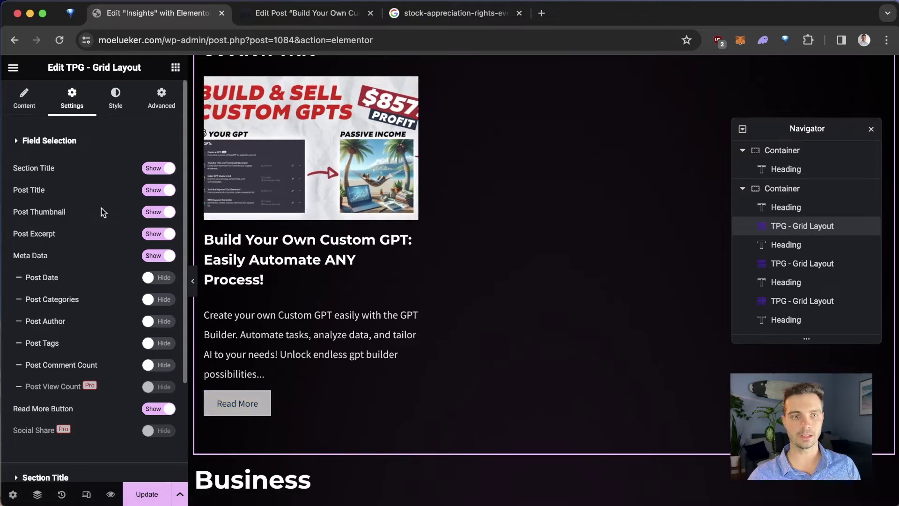
{"action": "scroll", "coordinate": [101, 208], "scroll_direction": "down", "scroll_amount": 1}
Step: Center the Featured Posts grid's Read More button and set its border radius to 15 px on all corners
{"action": "left_click", "coordinate": [116, 87]}
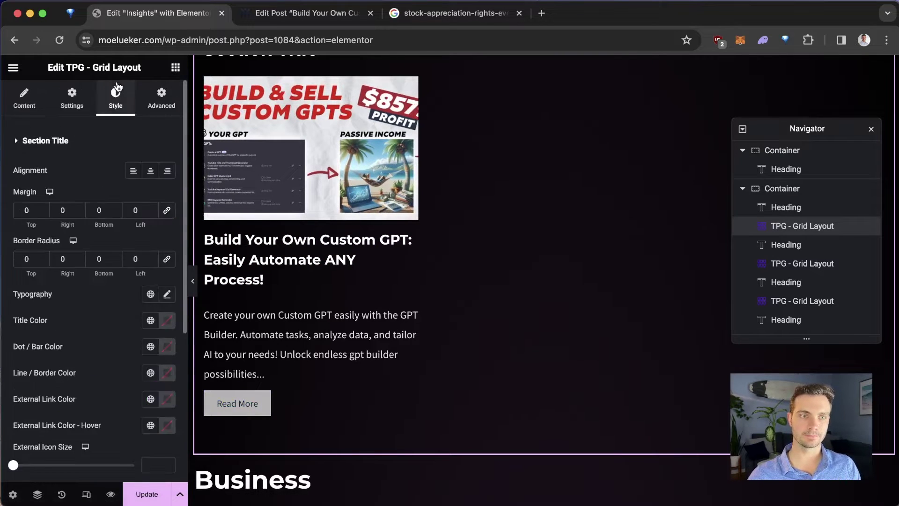
{"action": "scroll", "coordinate": [114, 206], "scroll_direction": "down", "scroll_amount": 5}
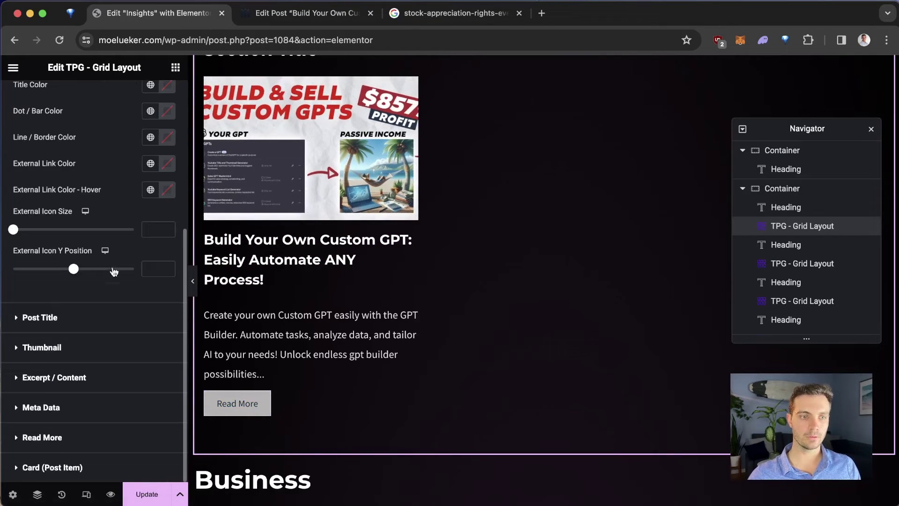
{"action": "left_click", "coordinate": [19, 437]}
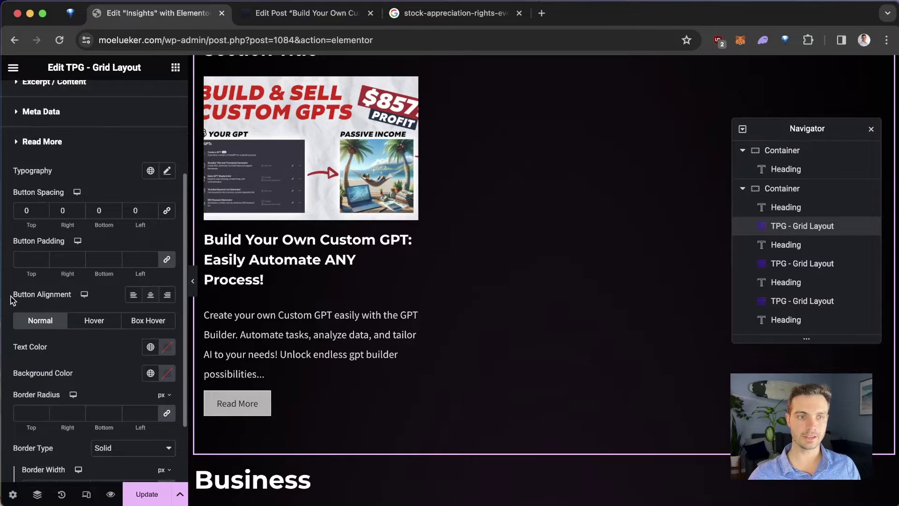
{"action": "left_click", "coordinate": [152, 295]}
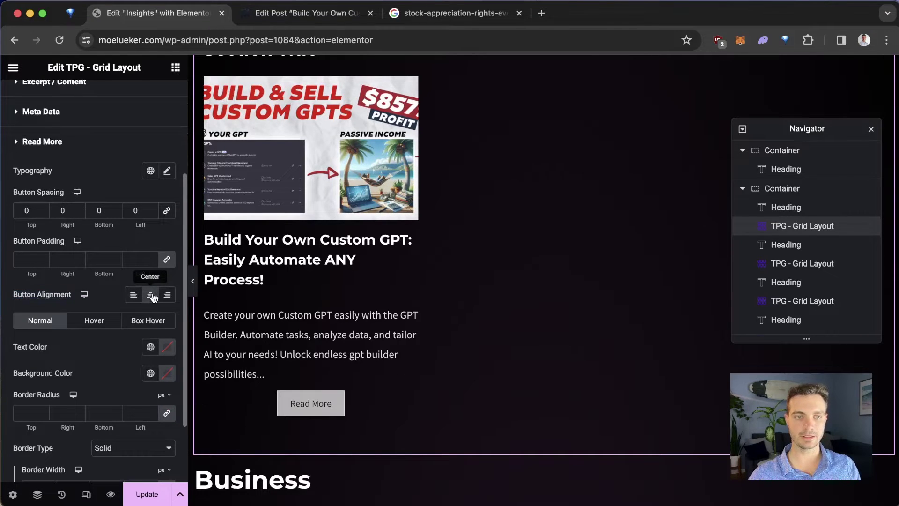
{"action": "scroll", "coordinate": [120, 333], "scroll_direction": "down", "scroll_amount": 3}
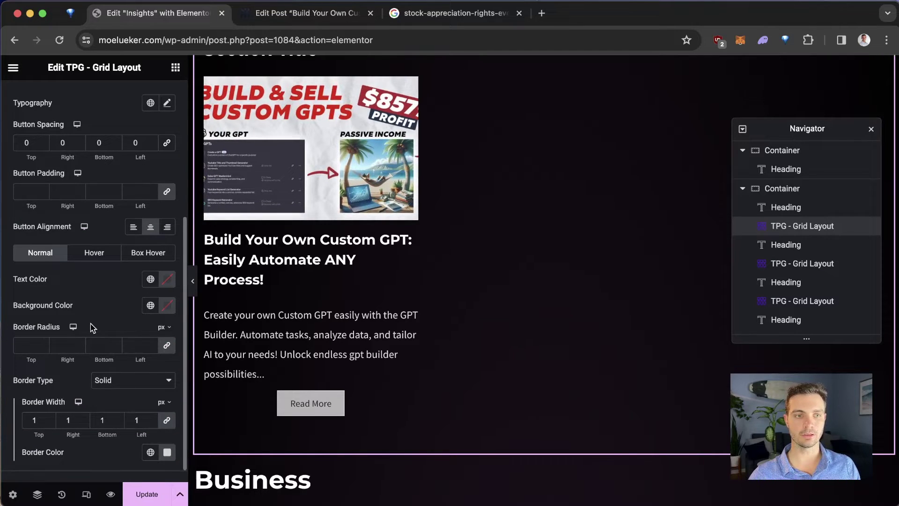
{"action": "left_click", "coordinate": [78, 346]}
{"action": "type", "text": "3"}
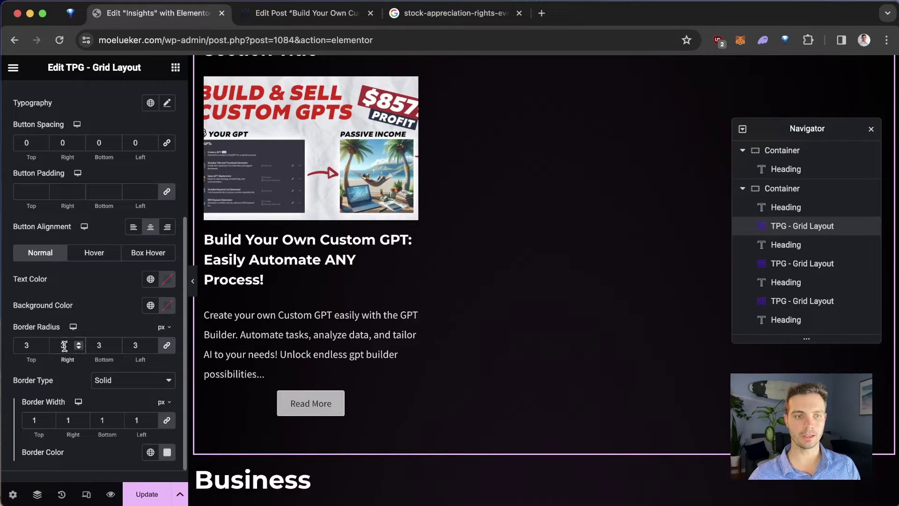
{"action": "key", "text": "BackSpace"}
{"action": "type", "text": "15"}
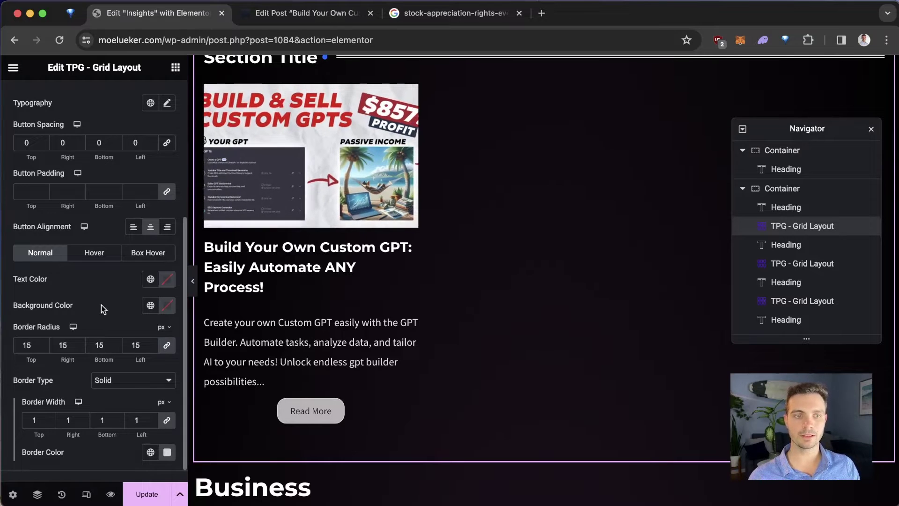
Step: Set the Featured Posts grid's excerpt color to light gray #DEDEDE
{"action": "scroll", "coordinate": [104, 309], "scroll_direction": "up", "scroll_amount": 5}
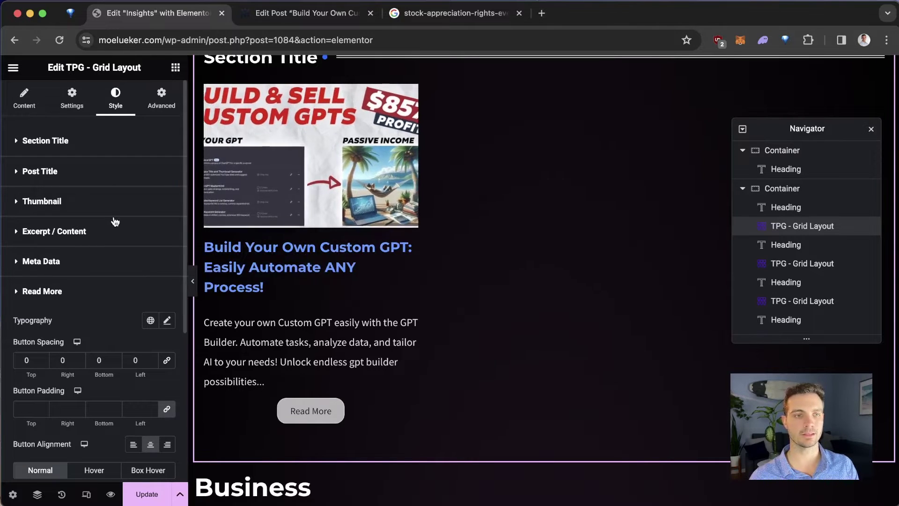
{"action": "left_click", "coordinate": [32, 236]}
{"action": "left_click", "coordinate": [16, 233]}
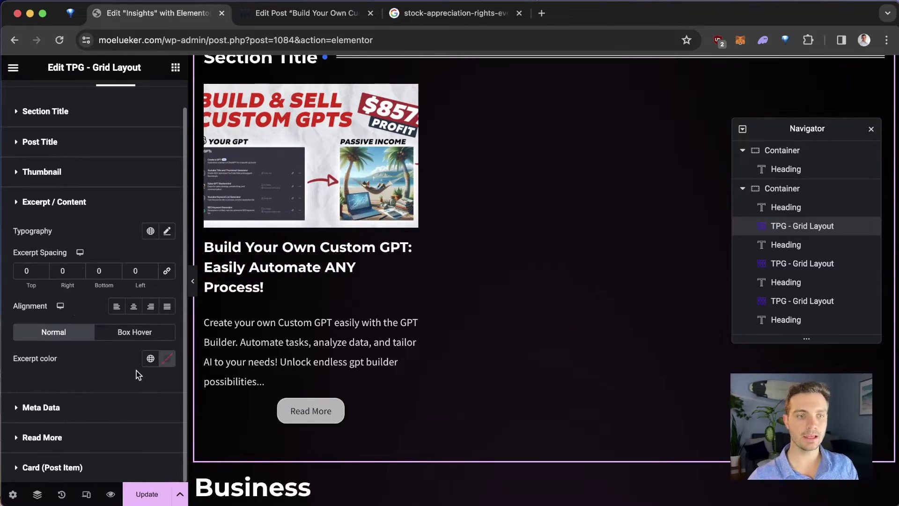
{"action": "left_click", "coordinate": [167, 359]}
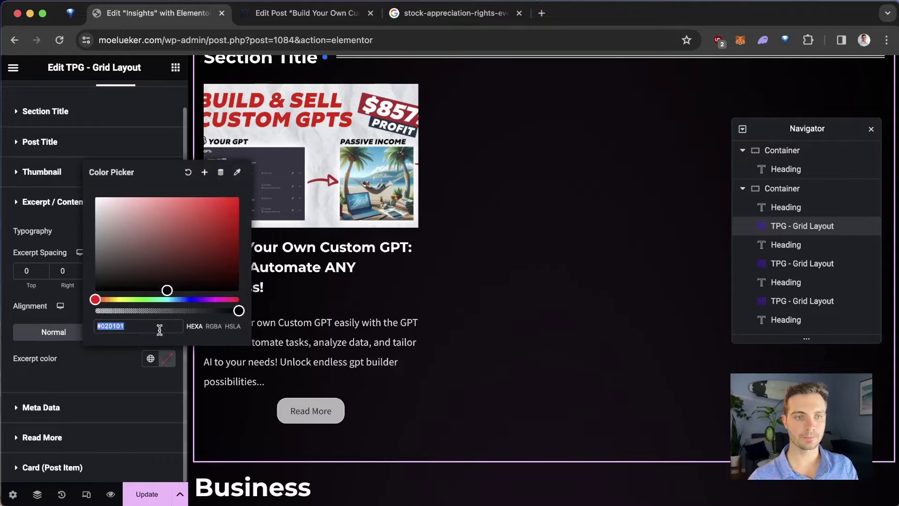
{"action": "type", "text": "#FFFFFF"}
{"action": "type", "text": "#E3E3E3"}
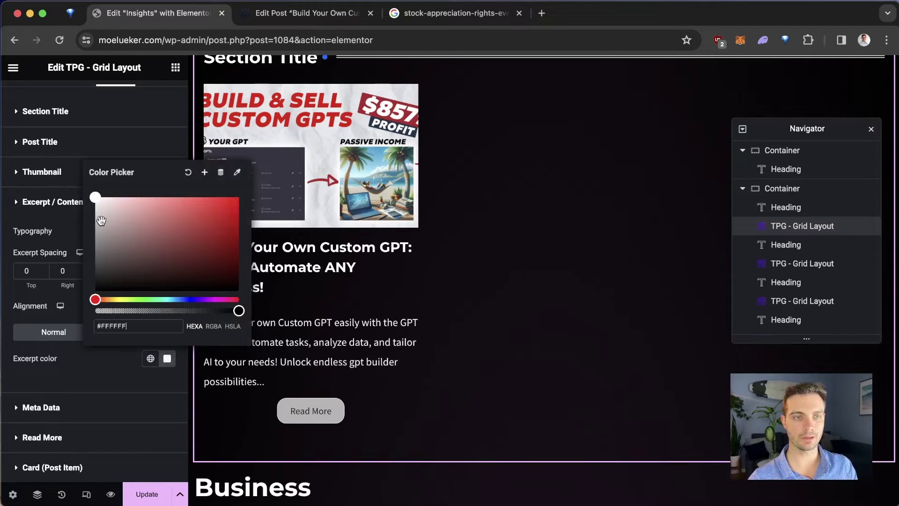
{"action": "left_click_drag", "start_coordinate": [73, 212], "coordinate": [174, 221]}
{"action": "left_click_drag", "start_coordinate": [213, 245], "coordinate": [78, 212]}
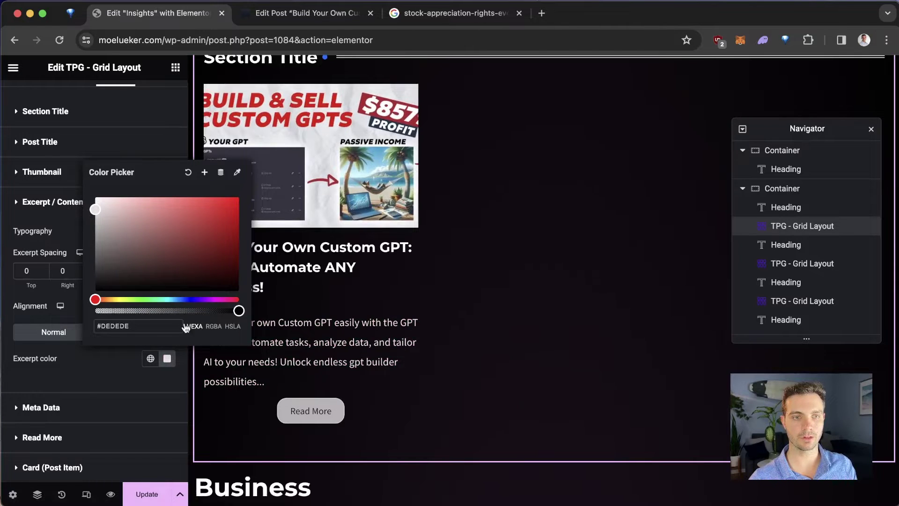
{"action": "left_click", "coordinate": [281, 328]}
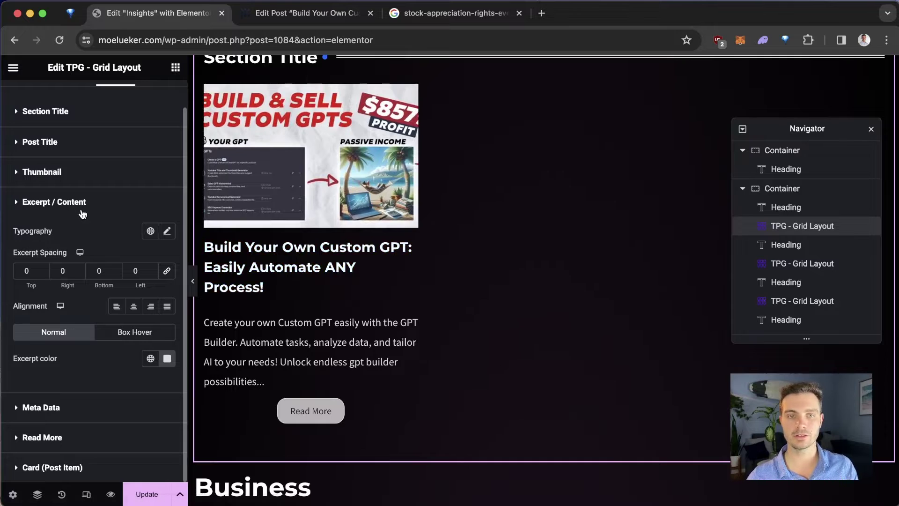
Step: Set the Featured Posts grid's post title color on hover to a purple-magenta shade
{"action": "scroll", "coordinate": [311, 232], "scroll_direction": "up", "scroll_amount": 4}
{"action": "scroll", "coordinate": [311, 232], "scroll_direction": "down", "scroll_amount": 10}
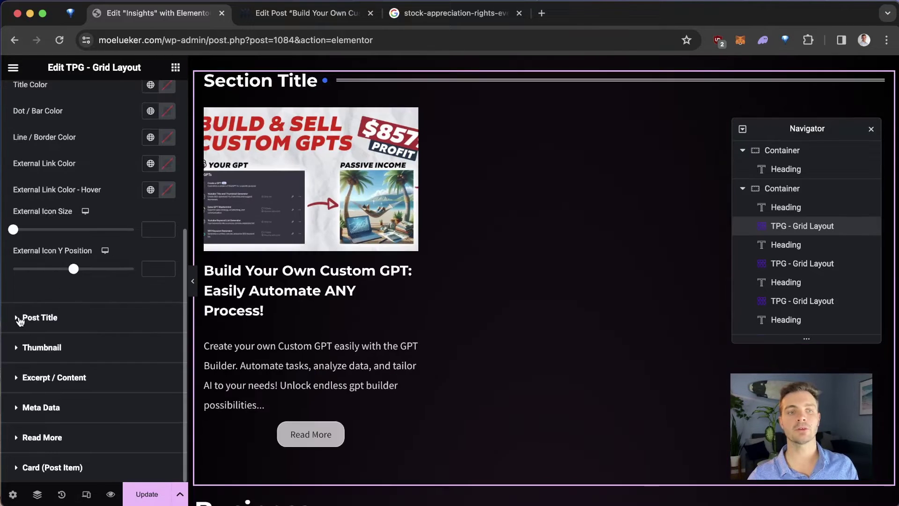
{"action": "left_click", "coordinate": [17, 319]}
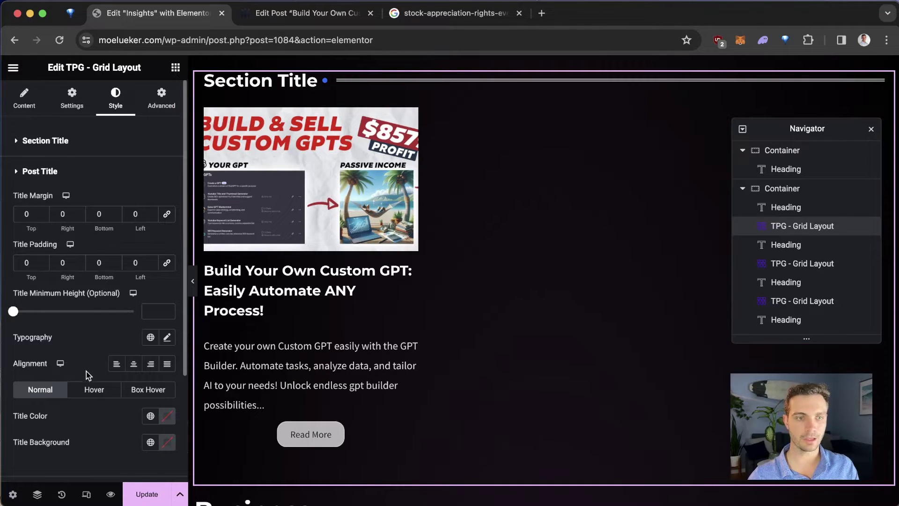
{"action": "left_click", "coordinate": [93, 389]}
{"action": "scroll", "coordinate": [53, 347], "scroll_direction": "down", "scroll_amount": 3}
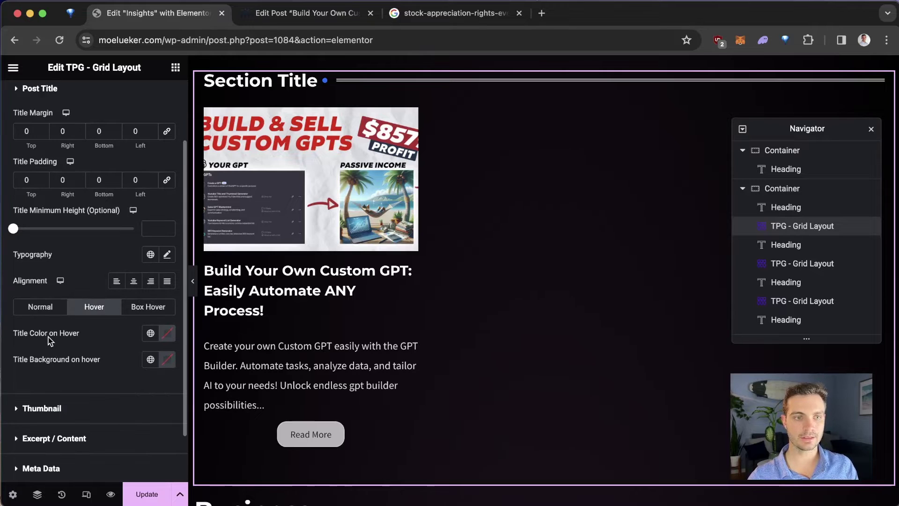
{"action": "left_click", "coordinate": [164, 334]}
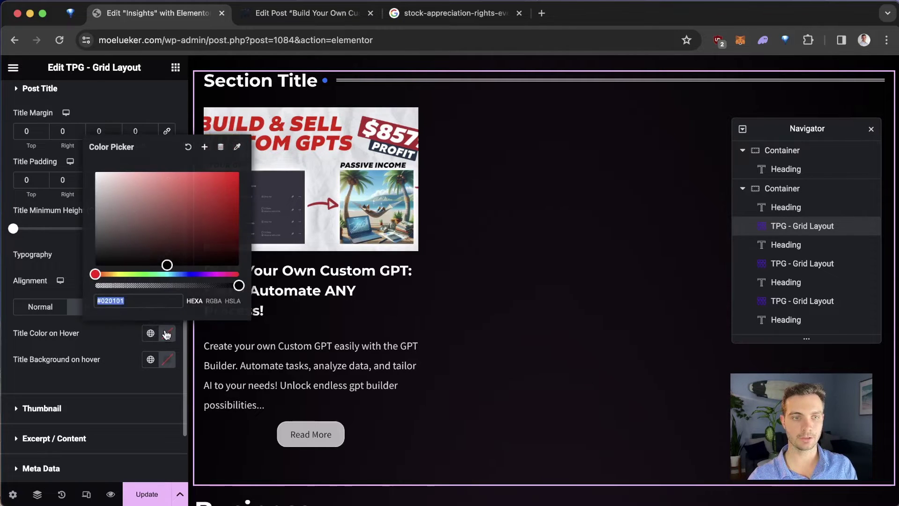
{"action": "left_click_drag", "start_coordinate": [196, 273], "coordinate": [221, 274]}
{"action": "left_click_drag", "start_coordinate": [214, 239], "coordinate": [183, 202]}
{"action": "left_click", "coordinate": [219, 237]}
{"action": "left_click", "coordinate": [449, 310]}
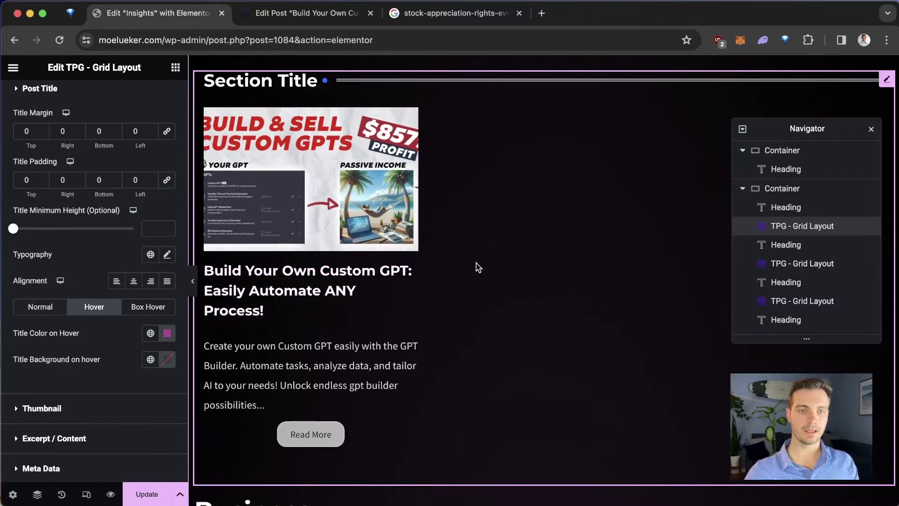
Step: Hide the section title of the Featured Posts grid
{"action": "scroll", "coordinate": [308, 125], "scroll_direction": "up", "scroll_amount": 1}
{"action": "left_click", "coordinate": [307, 125]}
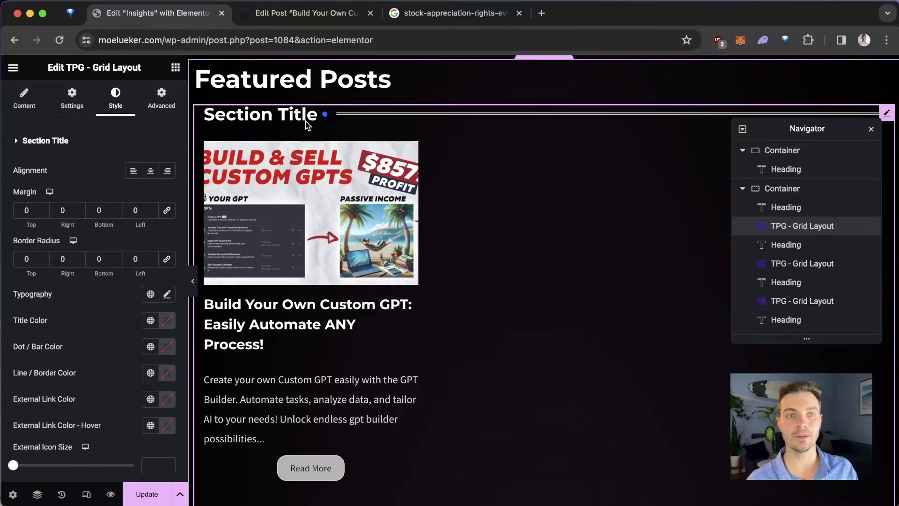
{"action": "left_click", "coordinate": [22, 102]}
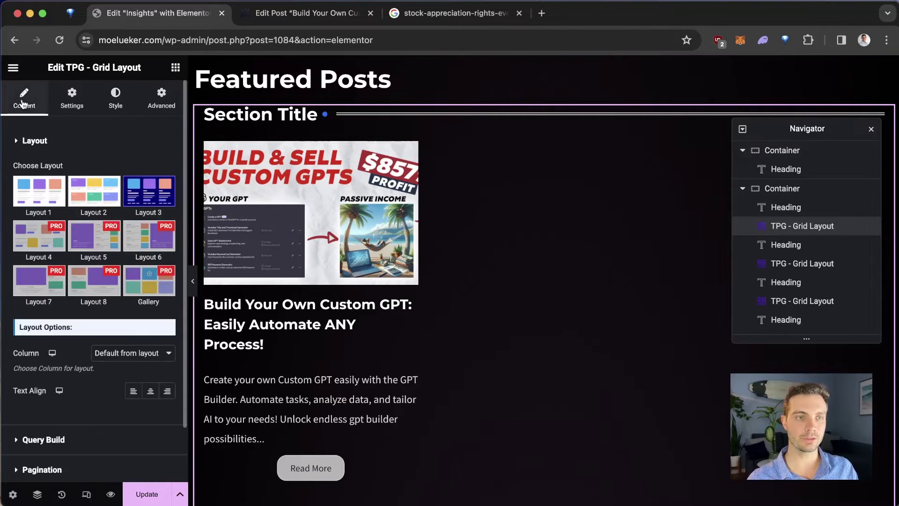
{"action": "left_click", "coordinate": [63, 97]}
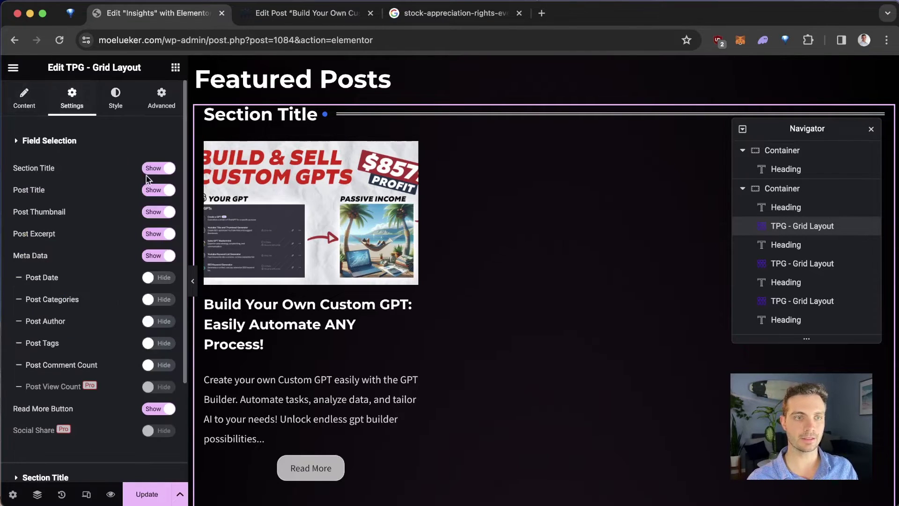
{"action": "left_click", "coordinate": [169, 169]}
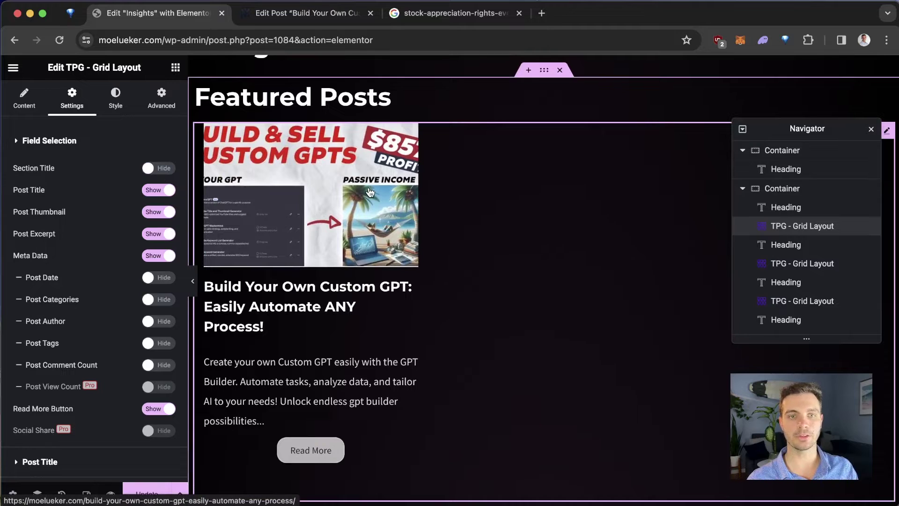
Step: Select the post grid under the Business heading and hide its section title
{"action": "scroll", "coordinate": [370, 192], "scroll_direction": "down", "scroll_amount": 9}
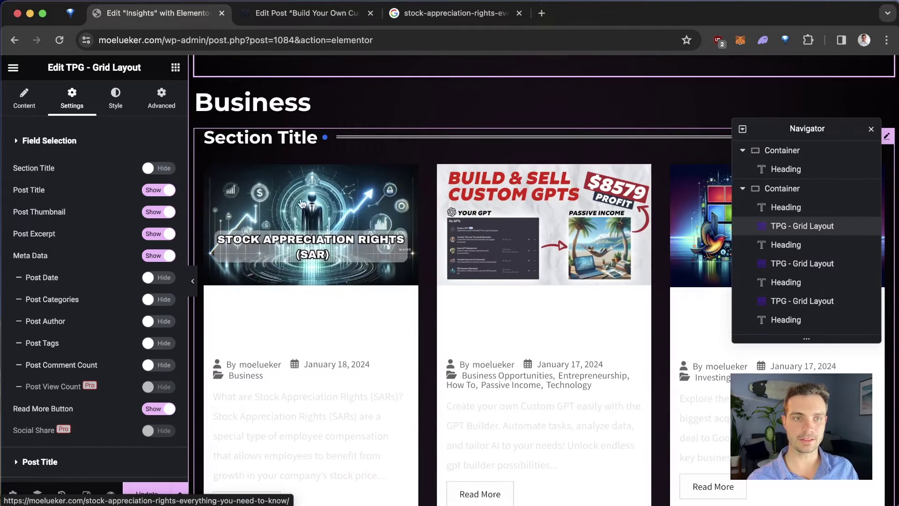
{"action": "left_click", "coordinate": [424, 149]}
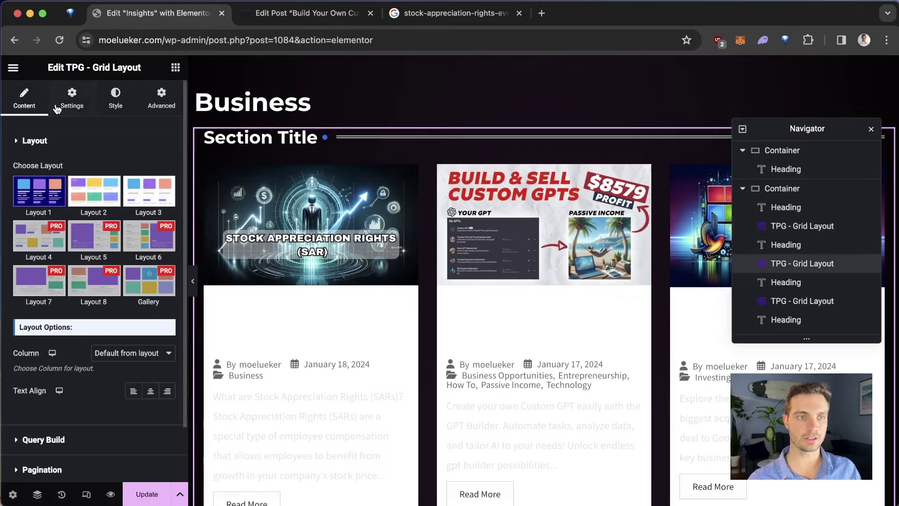
{"action": "left_click", "coordinate": [72, 97]}
{"action": "left_click", "coordinate": [164, 168]}
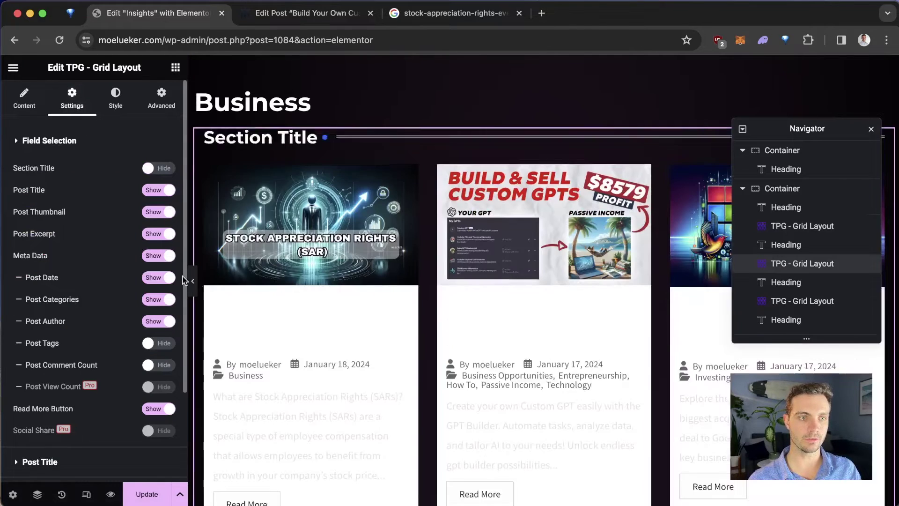
Step: Hide the post date, categories and author in the Business post grid and switch it to Layout 3
{"action": "left_click", "coordinate": [162, 278]}
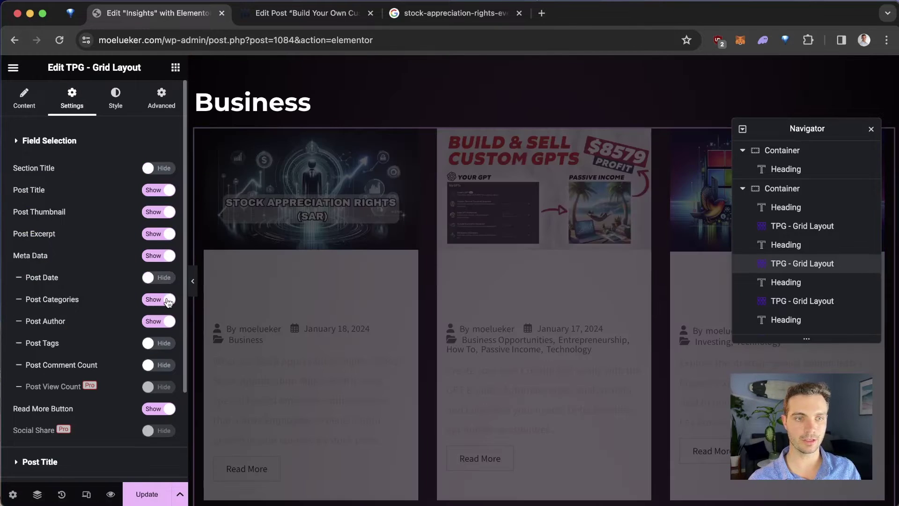
{"action": "left_click", "coordinate": [167, 300]}
{"action": "left_click", "coordinate": [169, 321]}
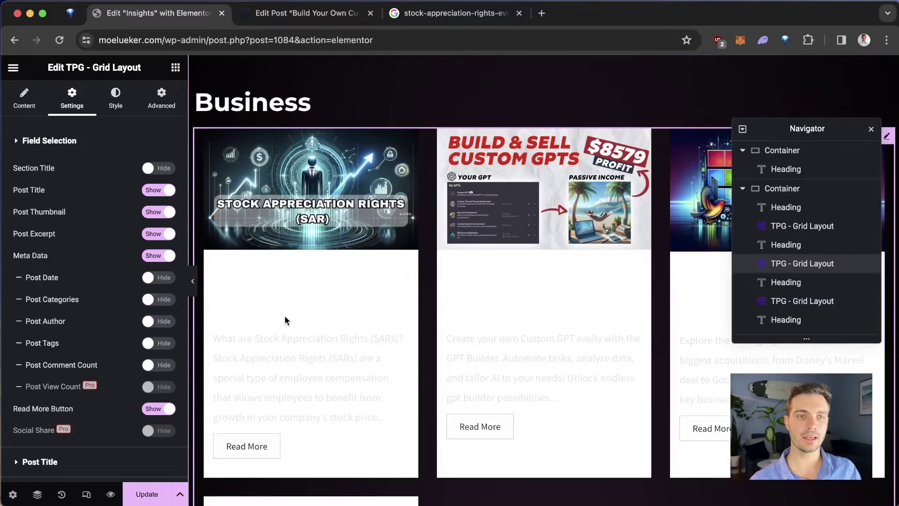
{"action": "left_click", "coordinate": [24, 98]}
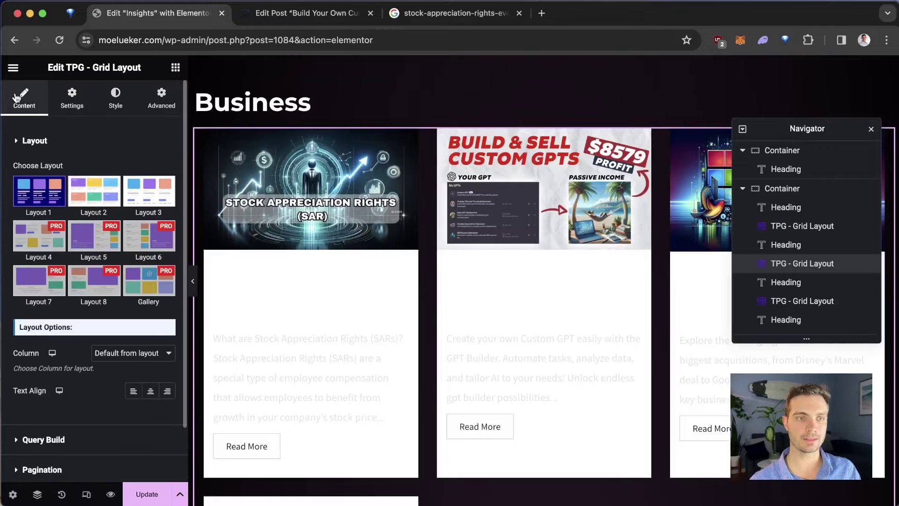
{"action": "left_click", "coordinate": [136, 192]}
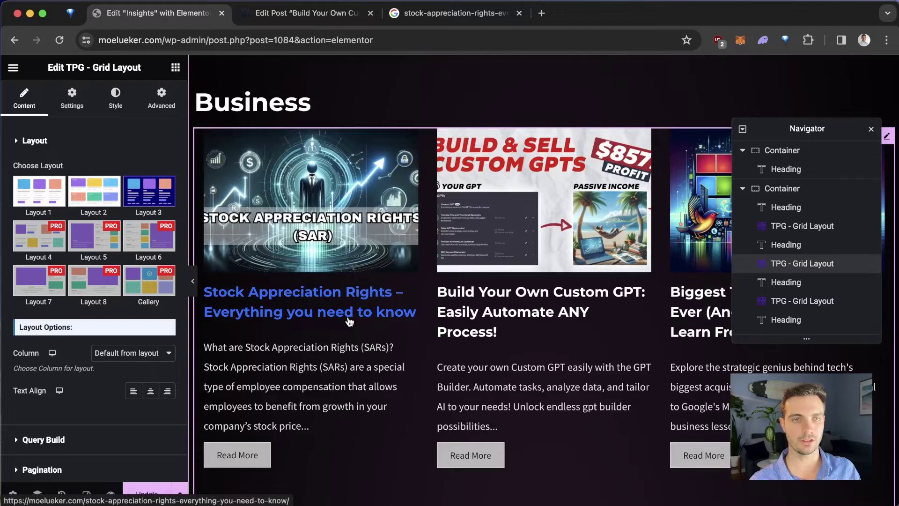
Step: Filter the Business section's post grid query to the Business category
{"action": "scroll", "coordinate": [291, 97], "scroll_direction": "down", "scroll_amount": 1}
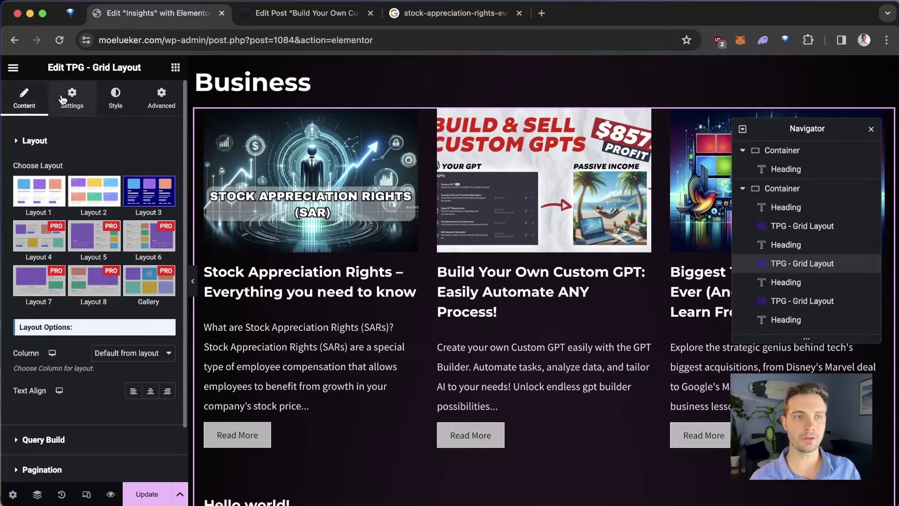
{"action": "scroll", "coordinate": [80, 190], "scroll_direction": "down", "scroll_amount": 3}
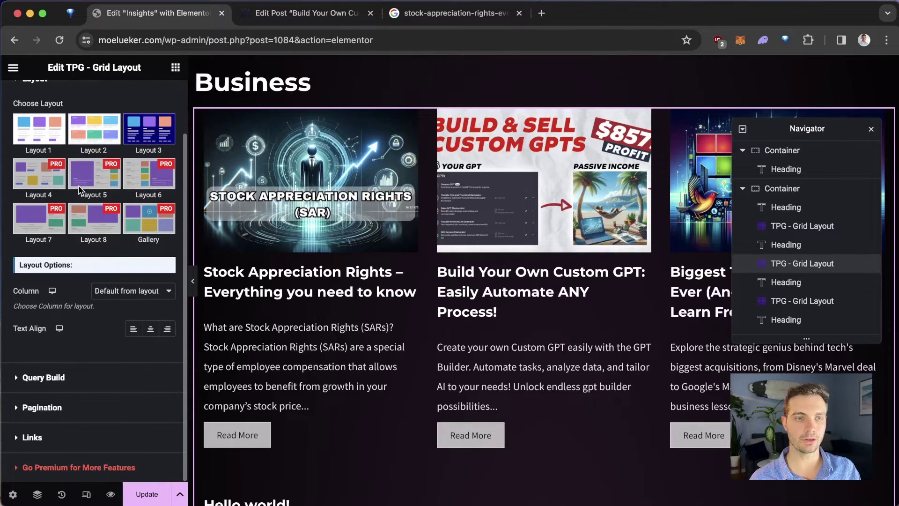
{"action": "left_click", "coordinate": [14, 381]}
{"action": "scroll", "coordinate": [116, 314], "scroll_direction": "down", "scroll_amount": 5}
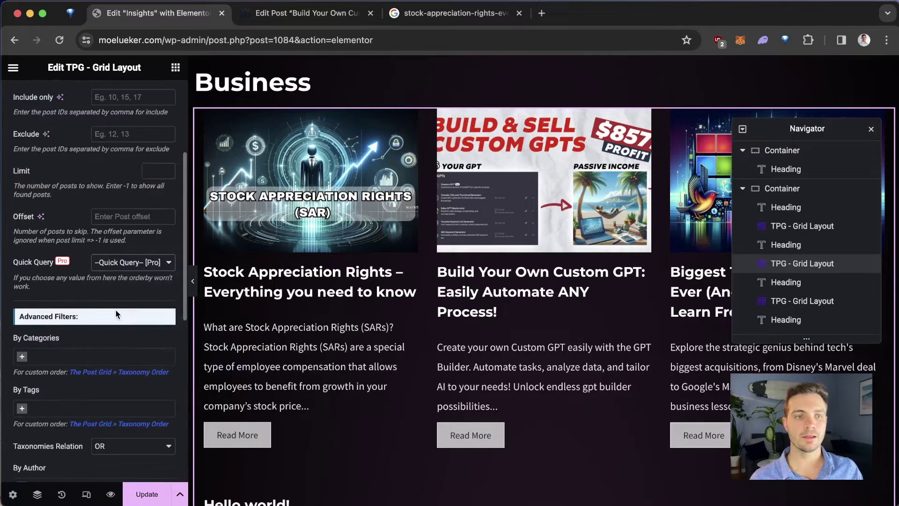
{"action": "scroll", "coordinate": [60, 352], "scroll_direction": "down", "scroll_amount": 2}
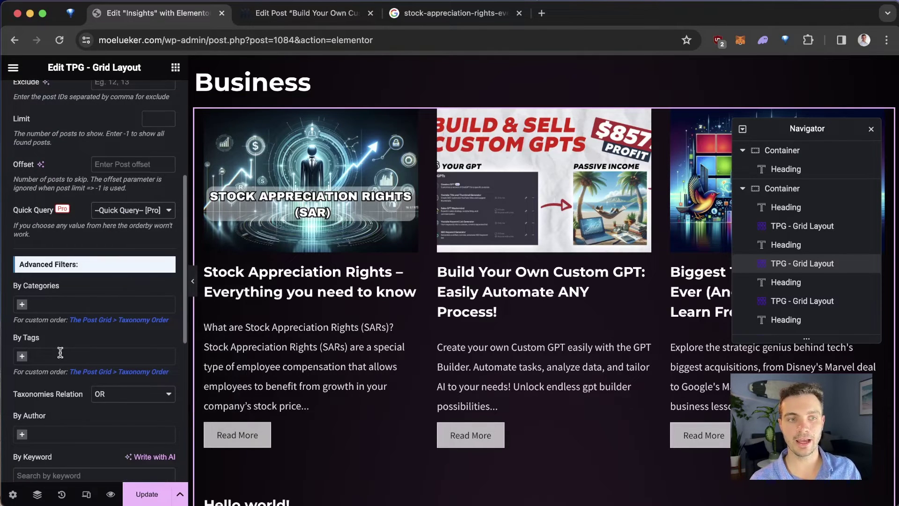
{"action": "left_click", "coordinate": [23, 305]}
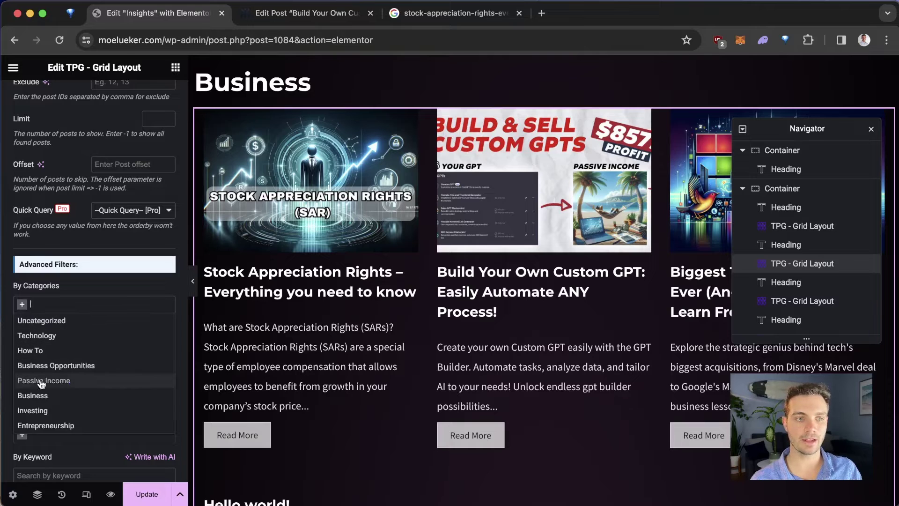
{"action": "left_click", "coordinate": [42, 395]}
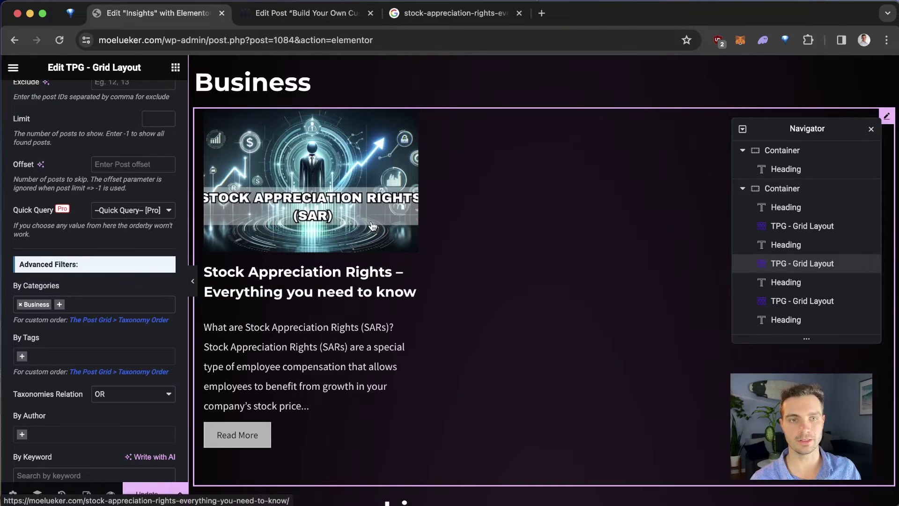
Step: Select the post grid under the Entrepreneurship heading and switch it to Layout 3
{"action": "scroll", "coordinate": [331, 233], "scroll_direction": "down", "scroll_amount": 10}
{"action": "scroll", "coordinate": [262, 155], "scroll_direction": "up", "scroll_amount": 2}
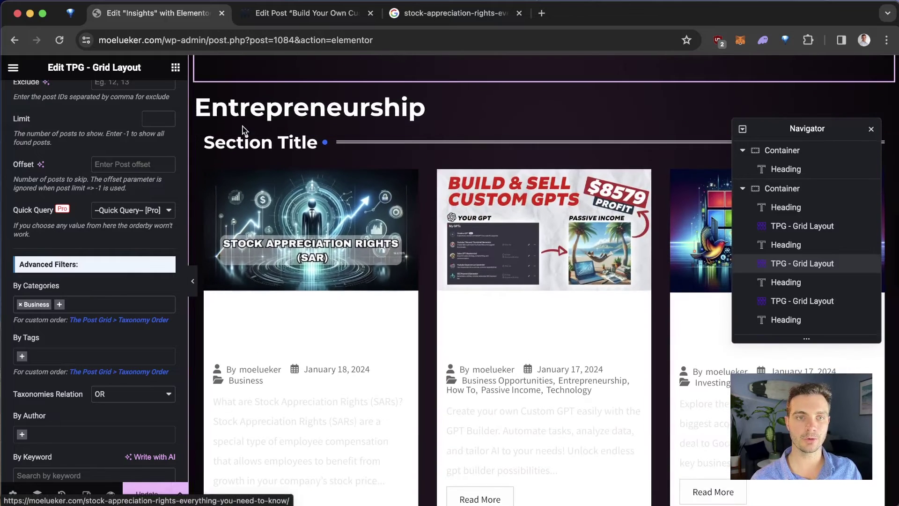
{"action": "left_click", "coordinate": [258, 156]}
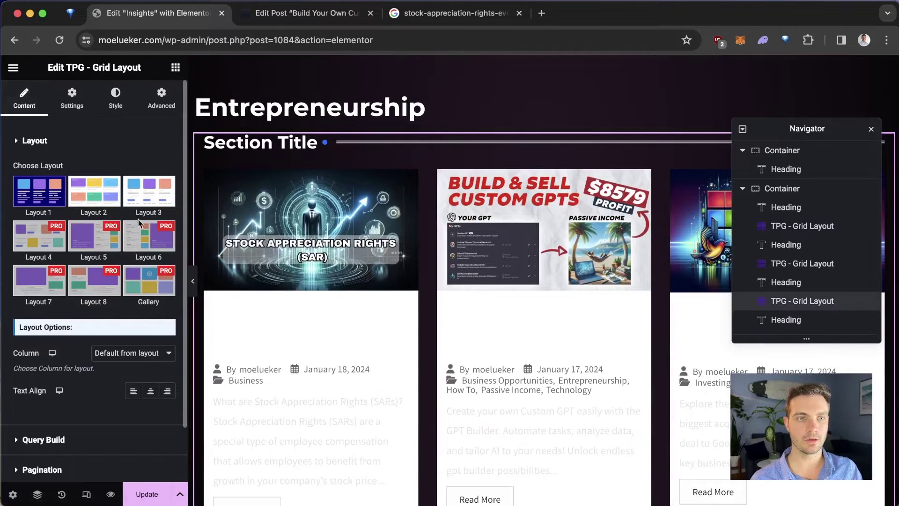
{"action": "left_click", "coordinate": [146, 197]}
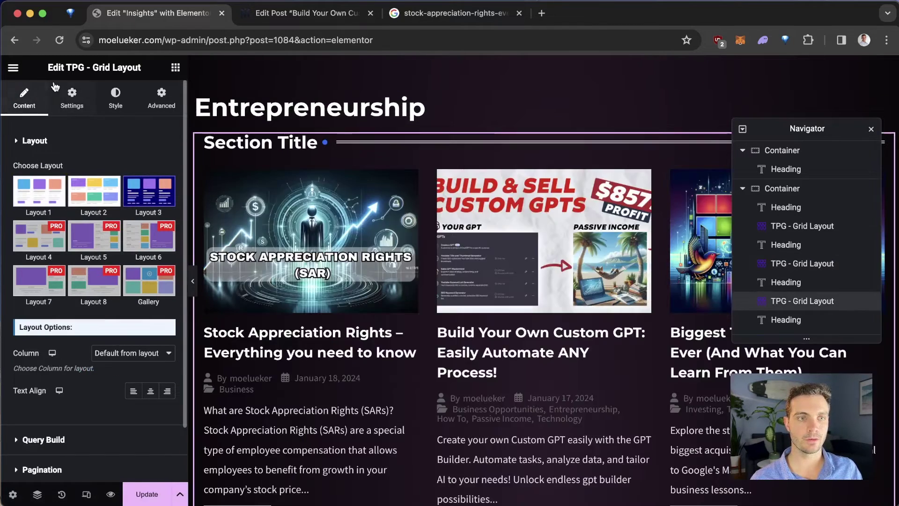
Step: Hide the section title, post date, post categories and post author in the Entrepreneurship grid
{"action": "left_click", "coordinate": [72, 100]}
{"action": "left_click", "coordinate": [170, 169]}
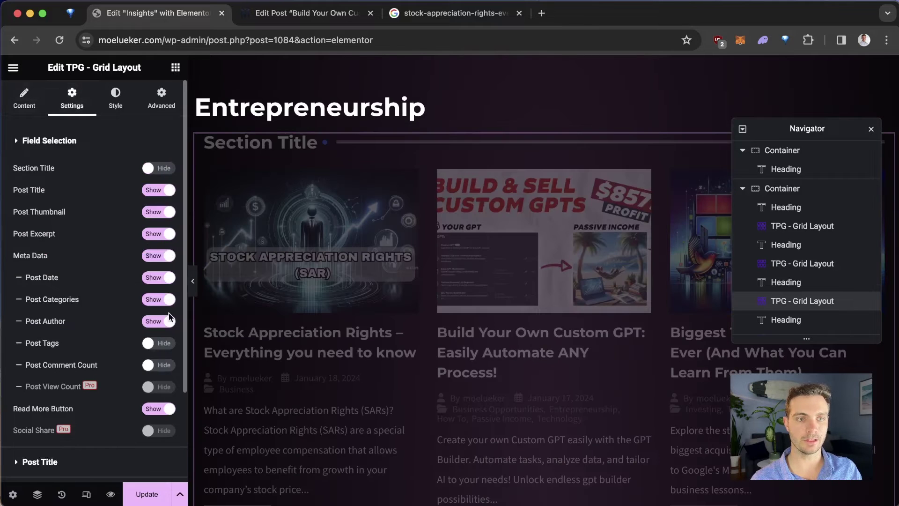
{"action": "left_click", "coordinate": [168, 277]}
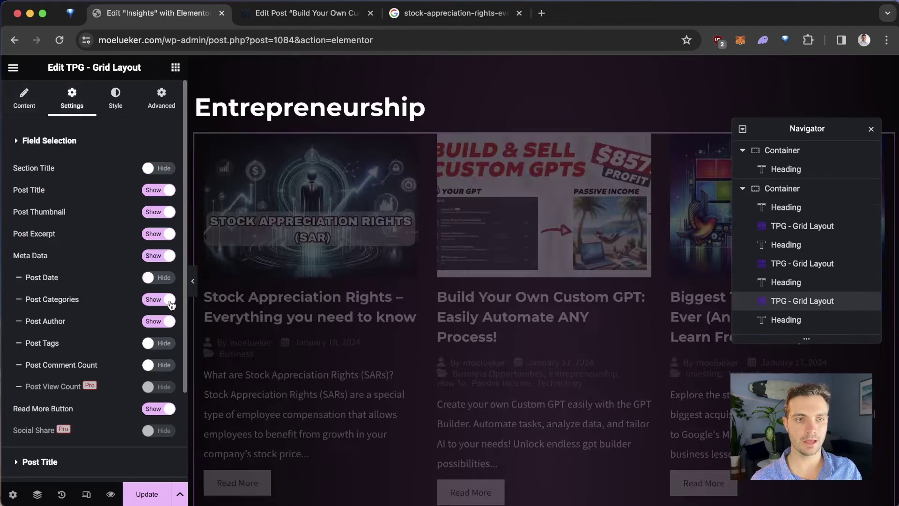
{"action": "left_click", "coordinate": [170, 302]}
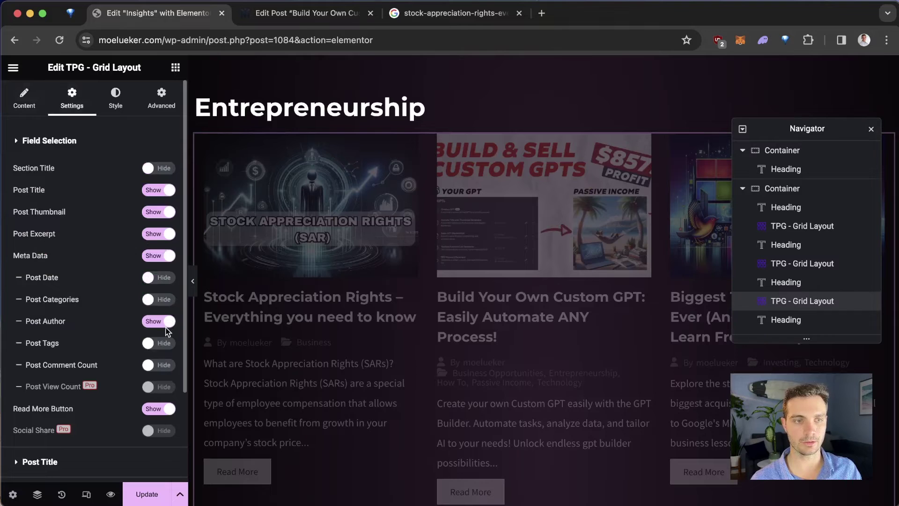
{"action": "left_click", "coordinate": [168, 323]}
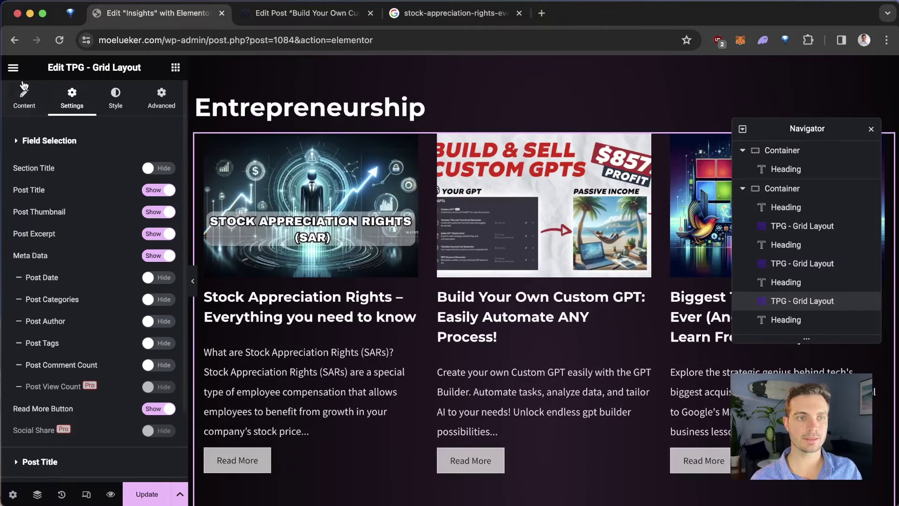
Step: Filter the Entrepreneurship section's post grid query to the Entrepreneurship category
{"action": "left_click", "coordinate": [24, 98]}
{"action": "scroll", "coordinate": [109, 319], "scroll_direction": "down", "scroll_amount": 2}
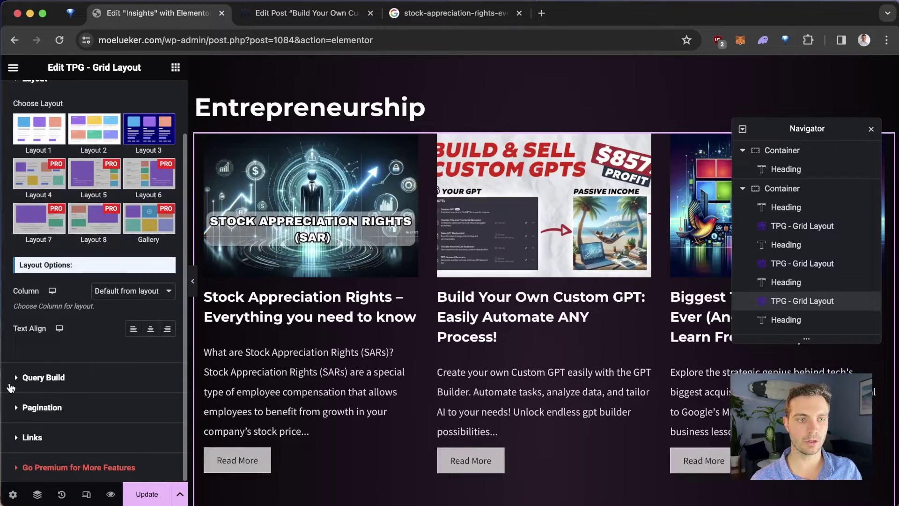
{"action": "left_click", "coordinate": [73, 374]}
{"action": "scroll", "coordinate": [99, 285], "scroll_direction": "down", "scroll_amount": 1}
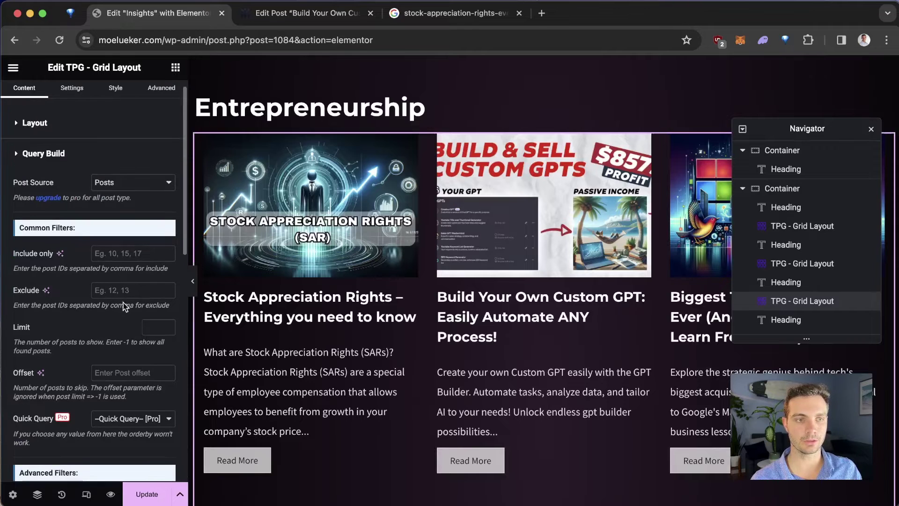
{"action": "scroll", "coordinate": [152, 424], "scroll_direction": "down", "scroll_amount": 4}
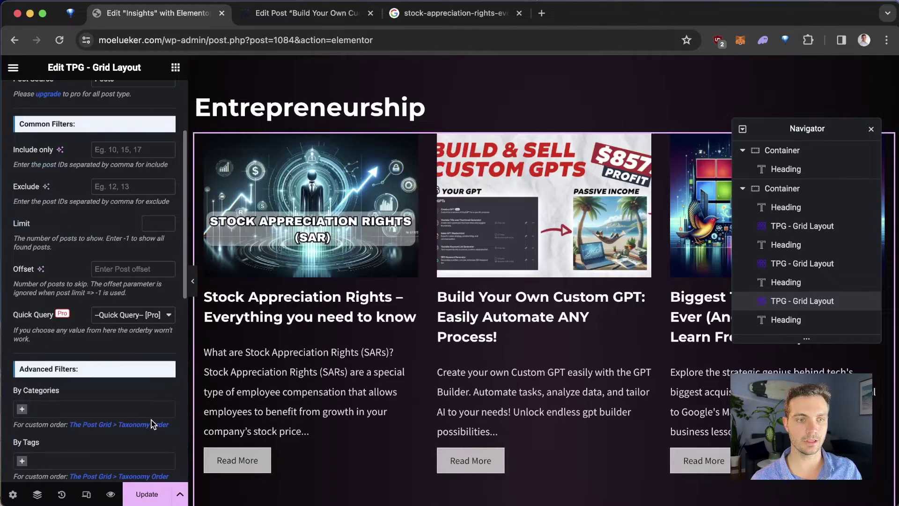
{"action": "left_click", "coordinate": [73, 401]}
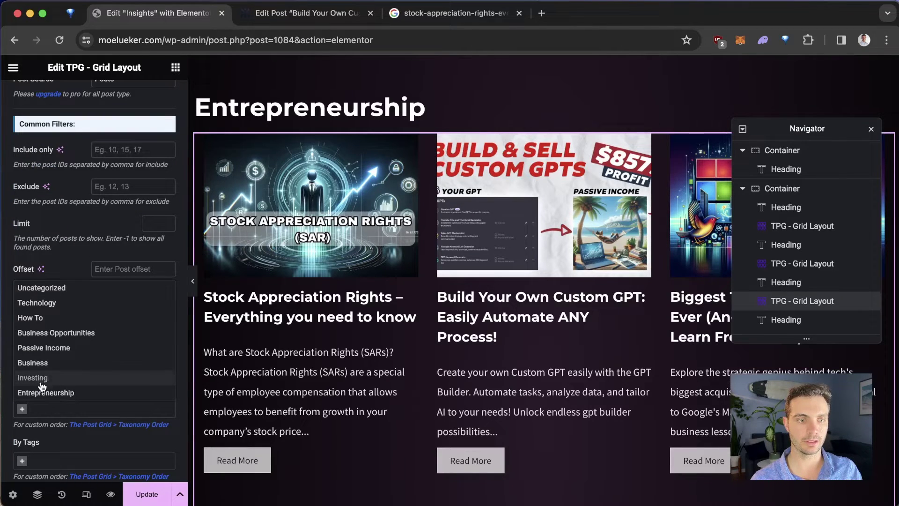
{"action": "left_click", "coordinate": [49, 394]}
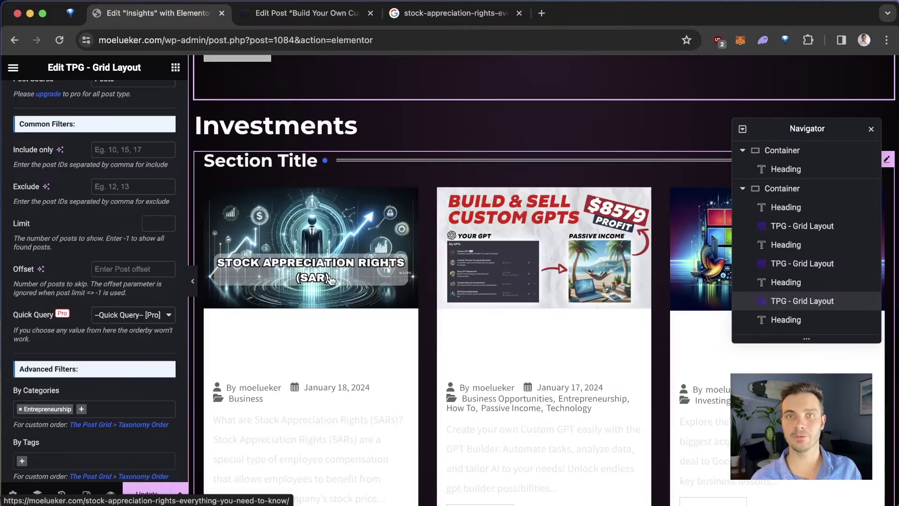
Step: Select the post grid under the Investments heading and switch it to Layout 3
{"action": "scroll", "coordinate": [331, 275], "scroll_direction": "down", "scroll_amount": 3}
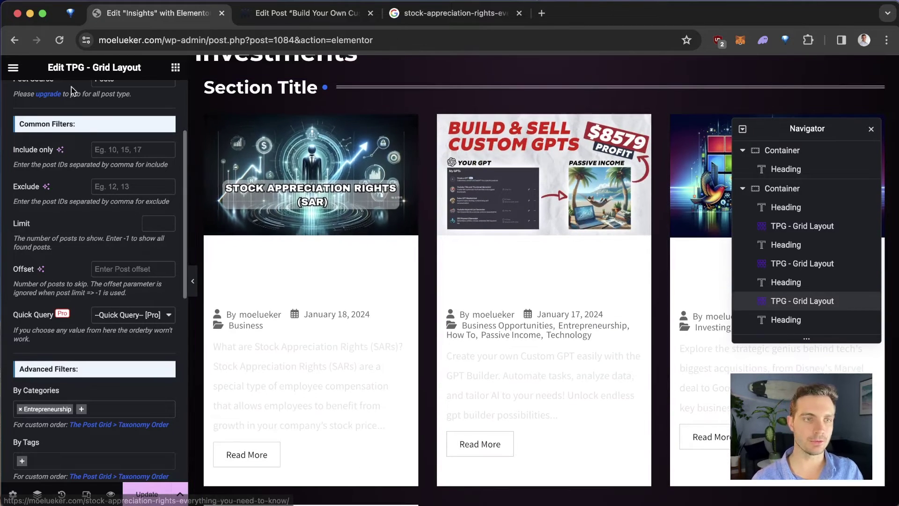
{"action": "scroll", "coordinate": [24, 80], "scroll_direction": "up", "scroll_amount": 10}
{"action": "left_click", "coordinate": [72, 98]}
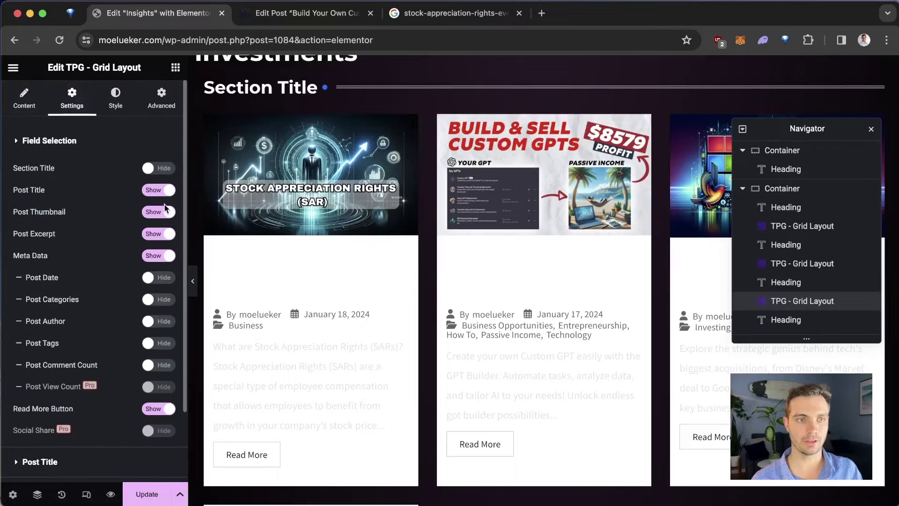
{"action": "left_click", "coordinate": [243, 196]}
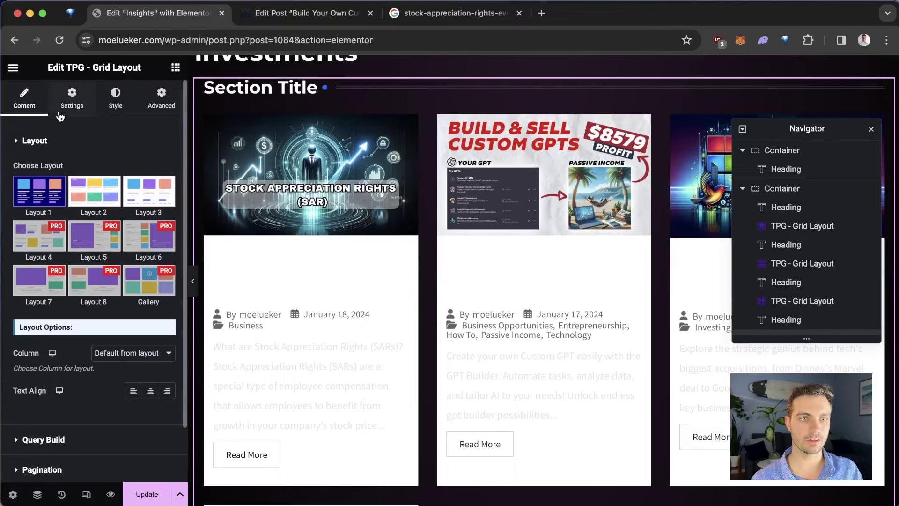
{"action": "left_click", "coordinate": [148, 191]}
Step: Filter the Investments section's post grid query to the Investing category
{"action": "scroll", "coordinate": [23, 370], "scroll_direction": "down", "scroll_amount": 2}
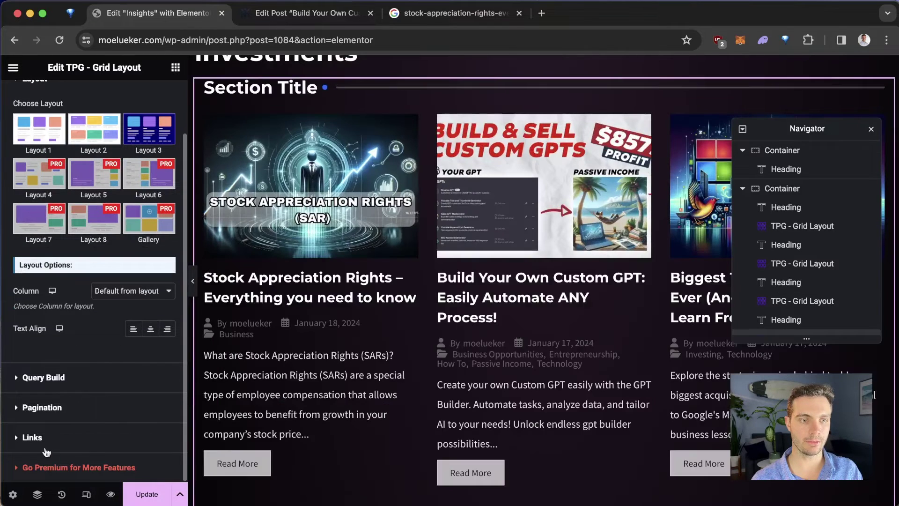
{"action": "left_click", "coordinate": [27, 378]}
{"action": "scroll", "coordinate": [80, 293], "scroll_direction": "down", "scroll_amount": 8}
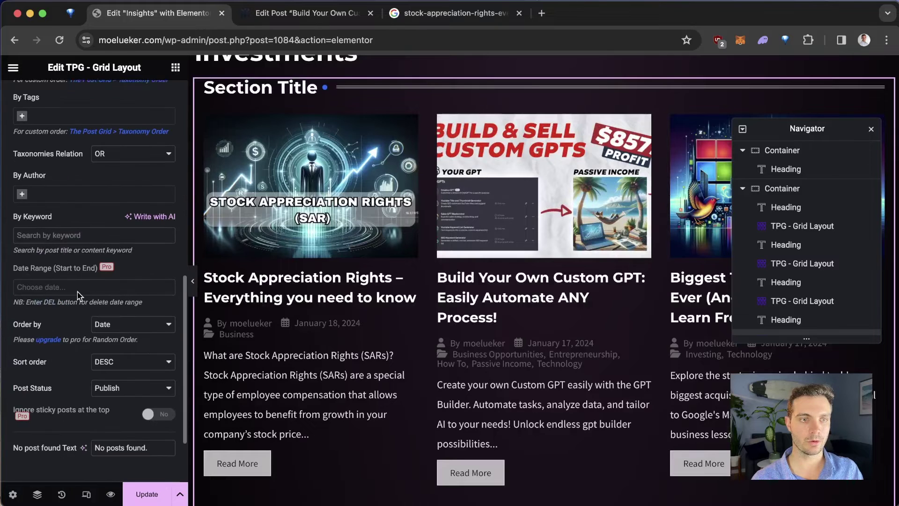
{"action": "scroll", "coordinate": [63, 208], "scroll_direction": "up", "scroll_amount": 3}
{"action": "left_click", "coordinate": [61, 177]}
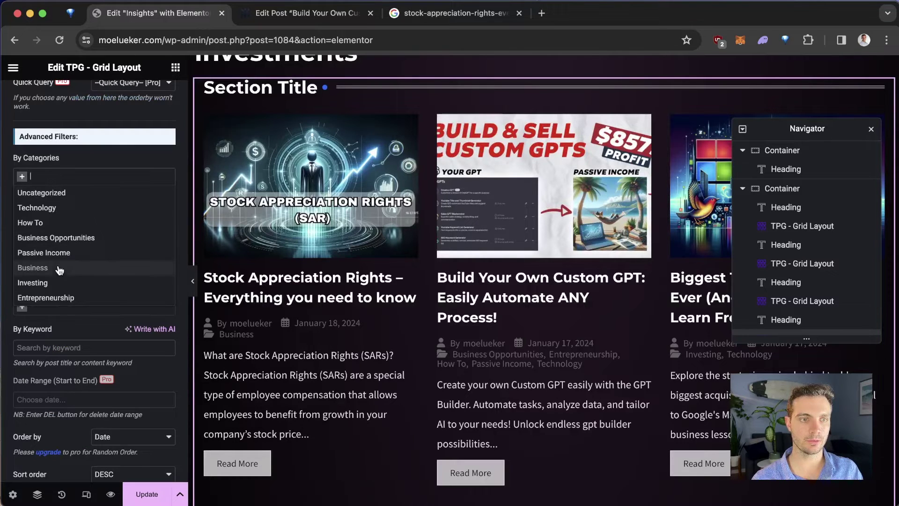
{"action": "left_click", "coordinate": [55, 283]}
Step: Hide the section title, post date, post categories and post author in the Investments grid
{"action": "scroll", "coordinate": [65, 187], "scroll_direction": "up", "scroll_amount": 10}
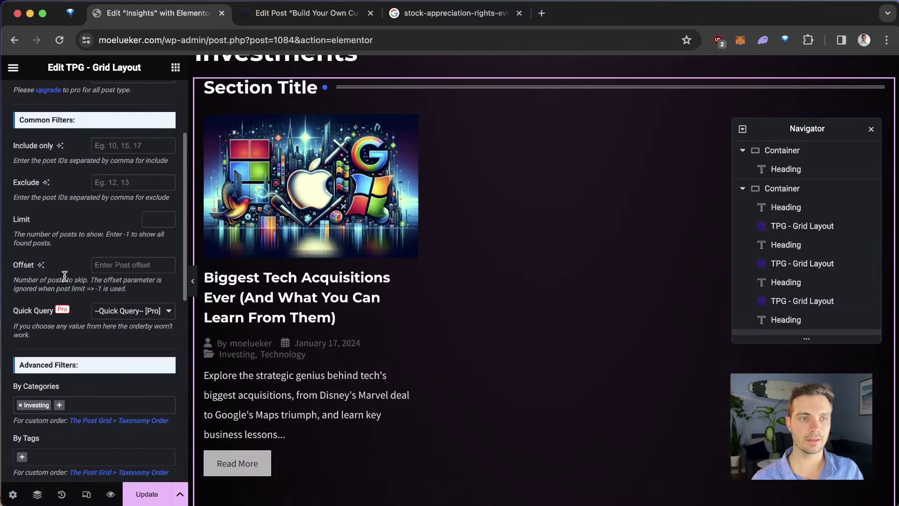
{"action": "left_click", "coordinate": [68, 101]}
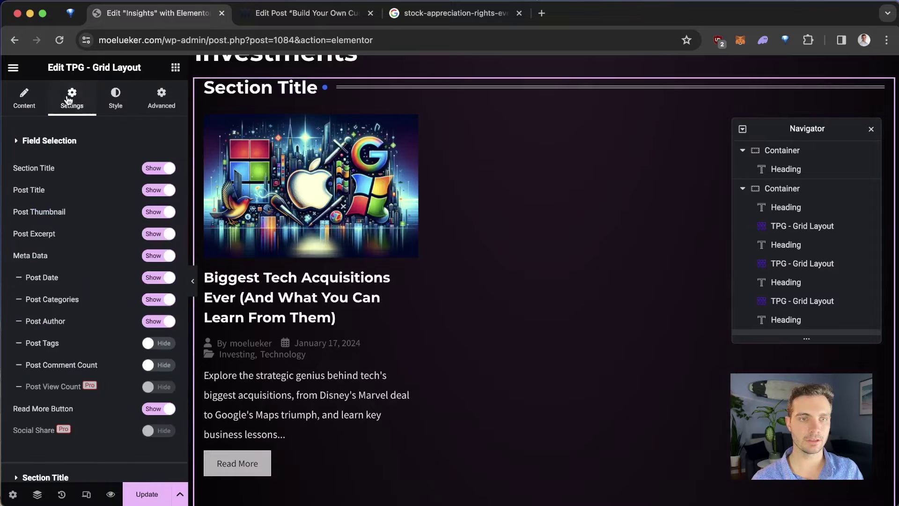
{"action": "left_click", "coordinate": [168, 168]}
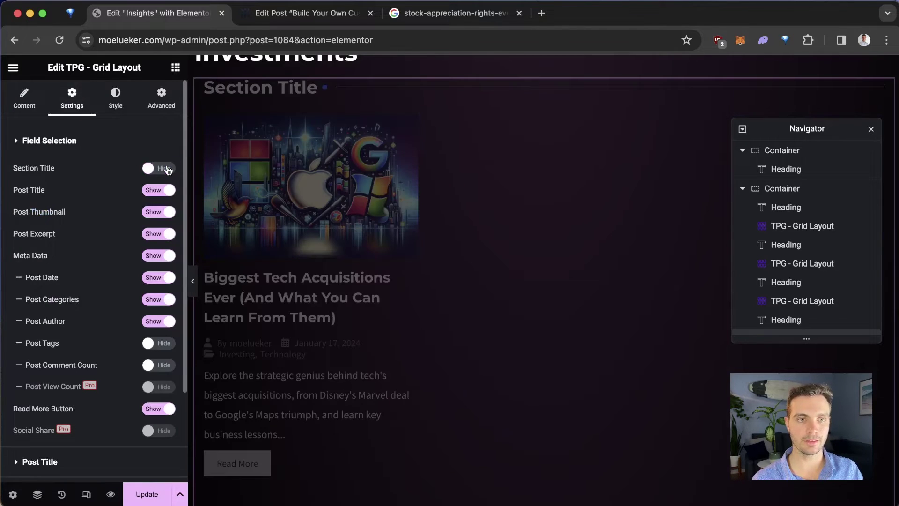
{"action": "left_click", "coordinate": [171, 277]}
{"action": "left_click", "coordinate": [169, 299]}
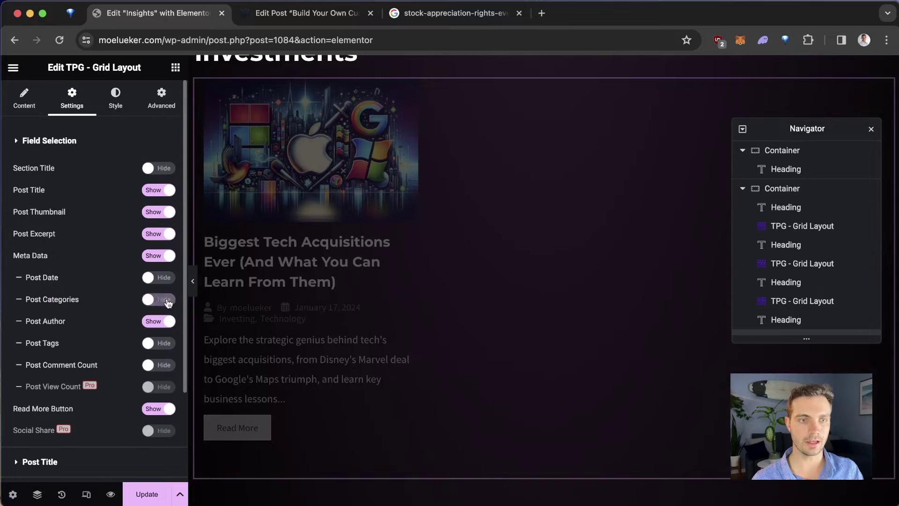
{"action": "left_click", "coordinate": [168, 322]}
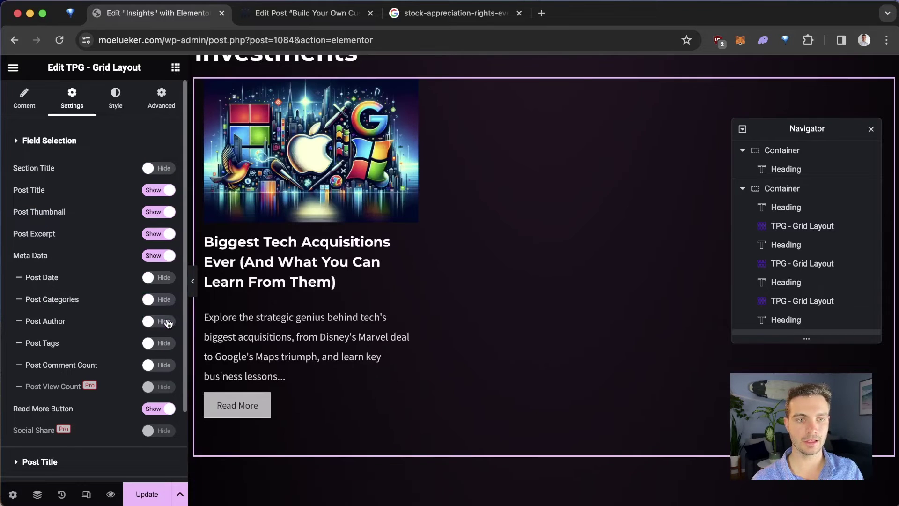
{"action": "left_click", "coordinate": [116, 110]}
{"action": "scroll", "coordinate": [86, 301], "scroll_direction": "down", "scroll_amount": 5}
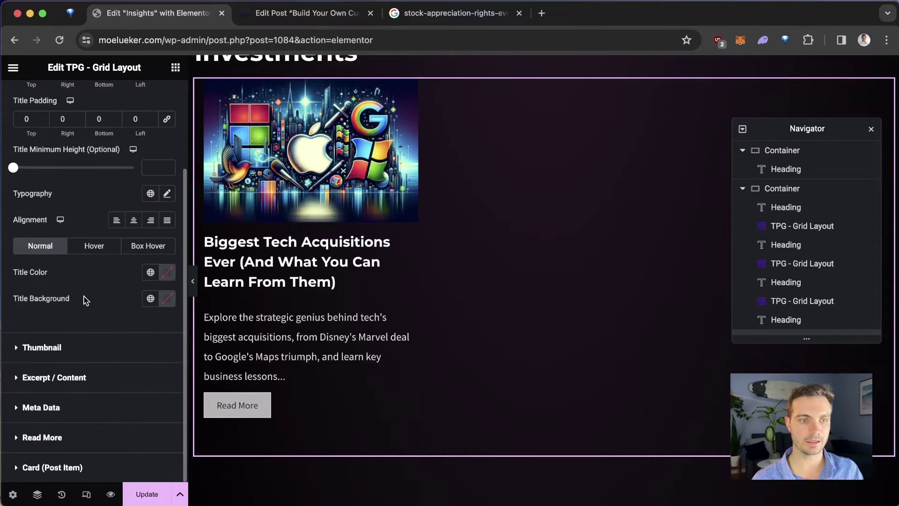
{"action": "left_click", "coordinate": [40, 438]}
{"action": "scroll", "coordinate": [76, 347], "scroll_direction": "down", "scroll_amount": 5}
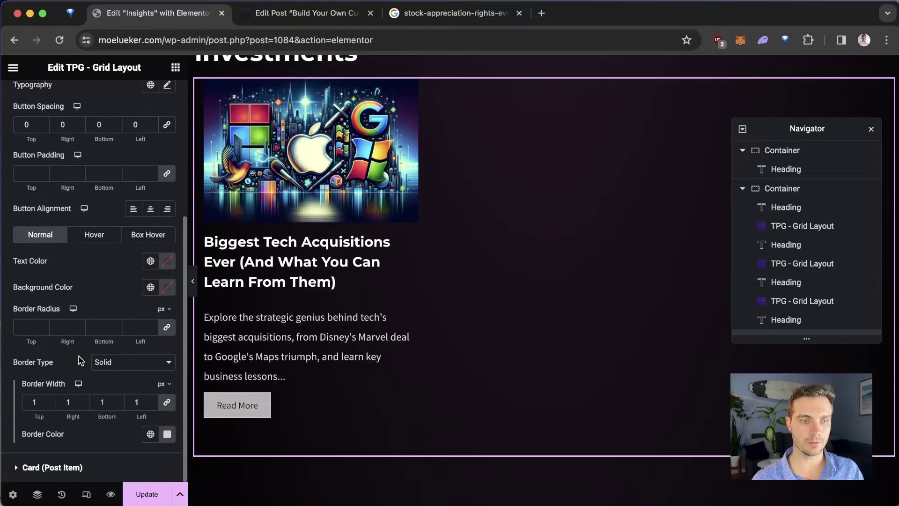
Step: Copy the post grid under the Featured Posts heading and paste its style onto the Investments grid
{"action": "scroll", "coordinate": [353, 271], "scroll_direction": "up", "scroll_amount": 15}
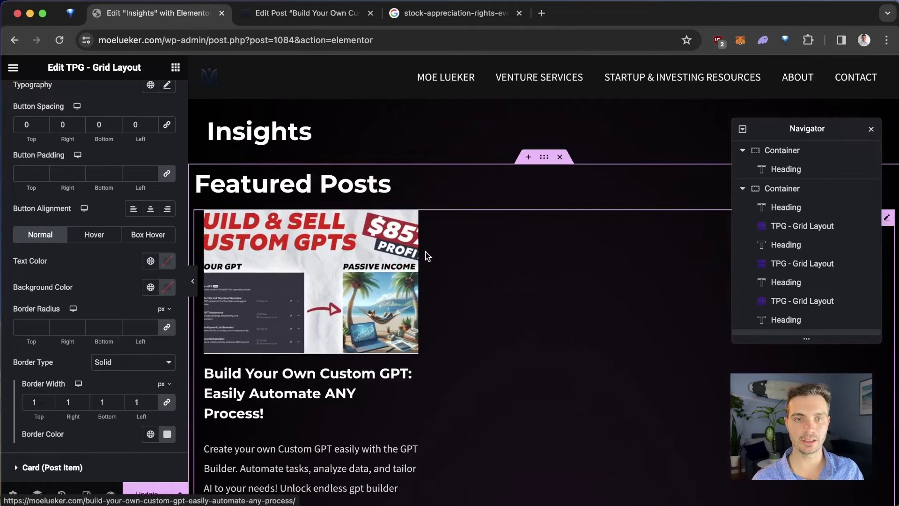
{"action": "left_click", "coordinate": [488, 254]}
{"action": "right_click", "coordinate": [482, 254]}
{"action": "left_click", "coordinate": [474, 263]}
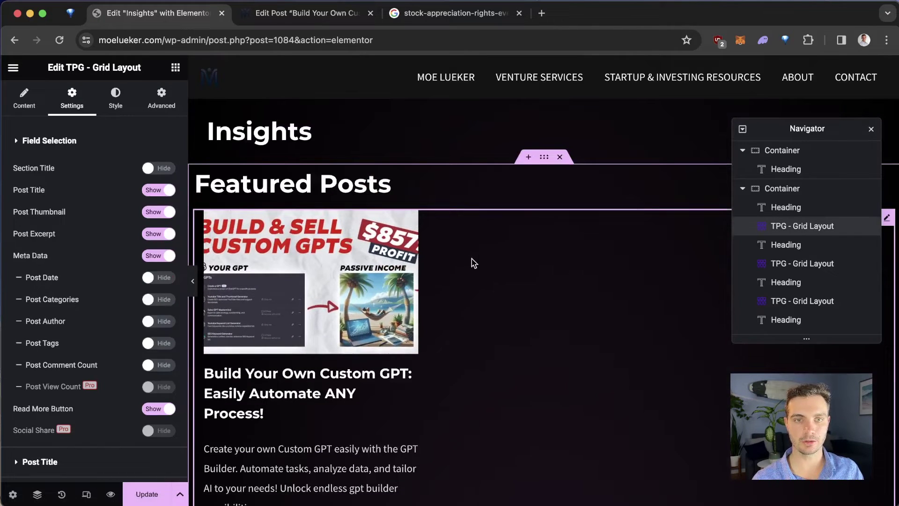
{"action": "scroll", "coordinate": [474, 263], "scroll_direction": "down", "scroll_amount": 12}
{"action": "right_click", "coordinate": [448, 237]}
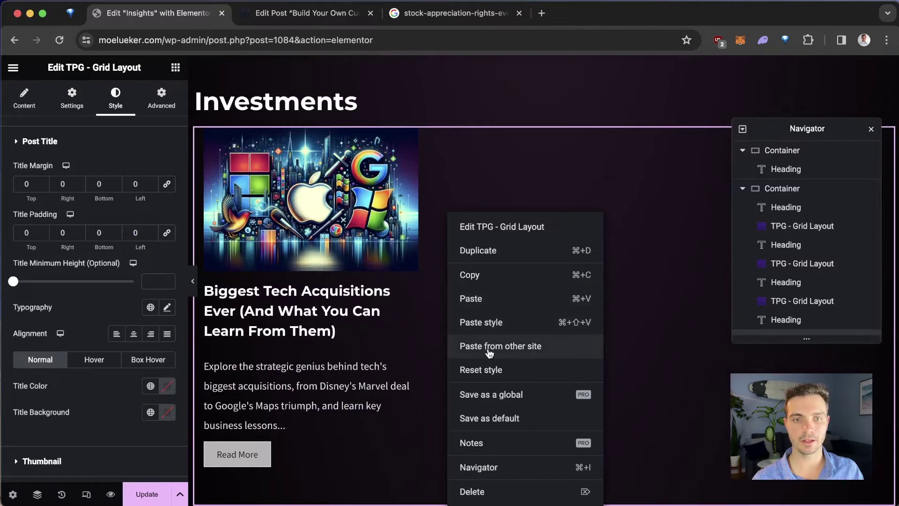
{"action": "left_click", "coordinate": [486, 321]}
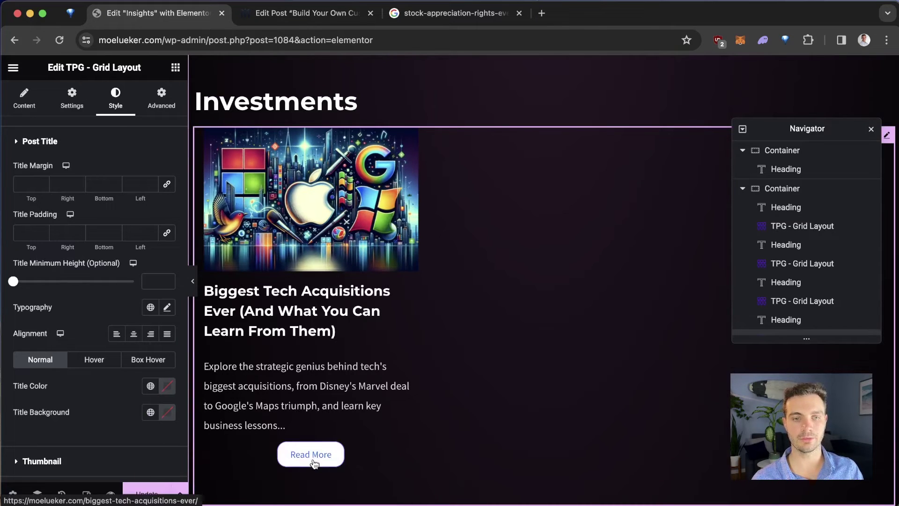
Step: Paste the copied Featured Posts grid style onto the post grid in the Entrepreneurship section
{"action": "scroll", "coordinate": [453, 315], "scroll_direction": "down", "scroll_amount": 10}
{"action": "right_click", "coordinate": [454, 315]}
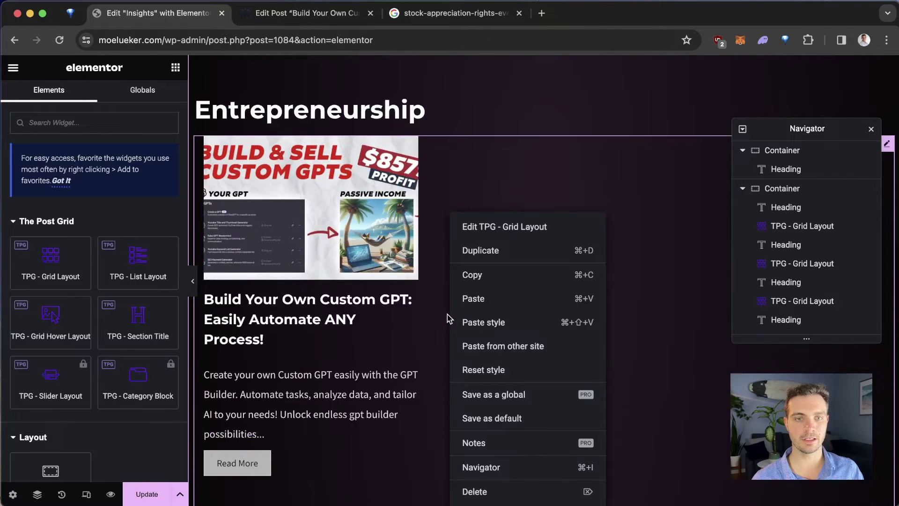
{"action": "left_click", "coordinate": [505, 327]}
{"action": "scroll", "coordinate": [399, 387], "scroll_direction": "down", "scroll_amount": 2}
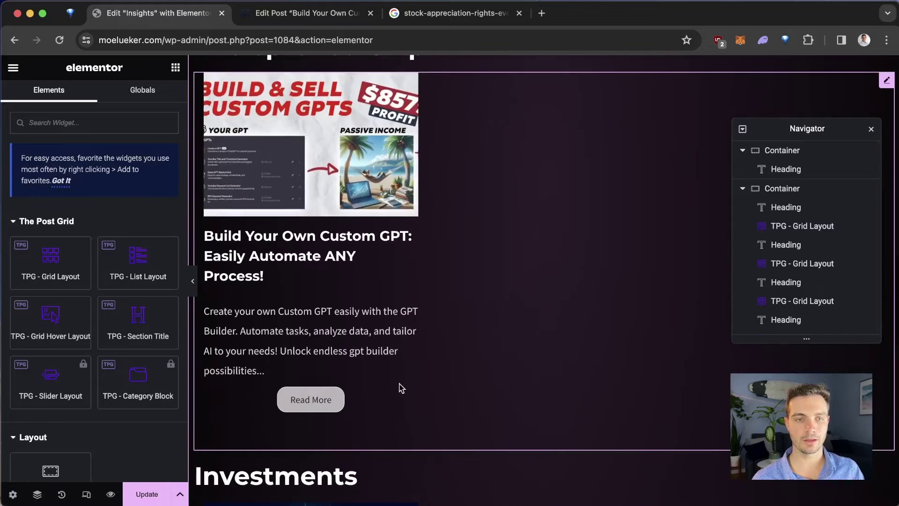
Step: Examine the Read More button's style settings in the Entrepreneurship grid and review the post grids across the page
{"action": "left_click", "coordinate": [327, 406]}
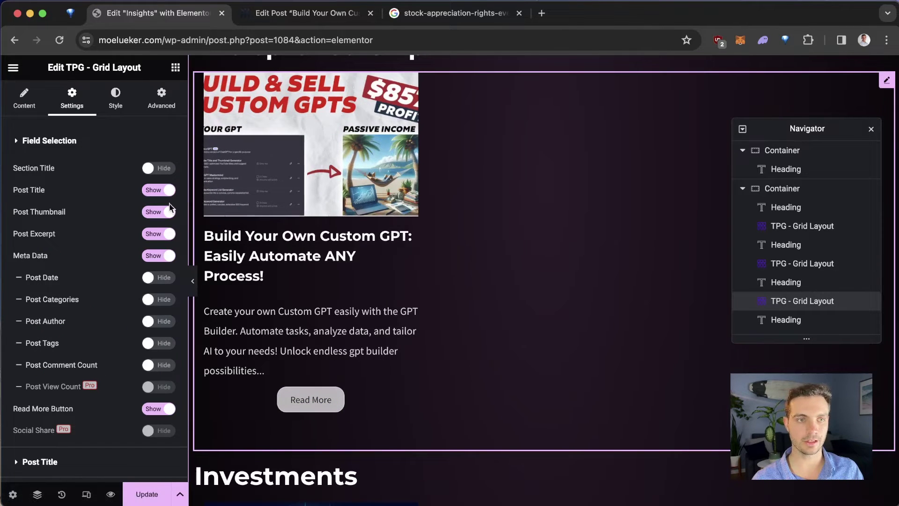
{"action": "left_click", "coordinate": [113, 99]}
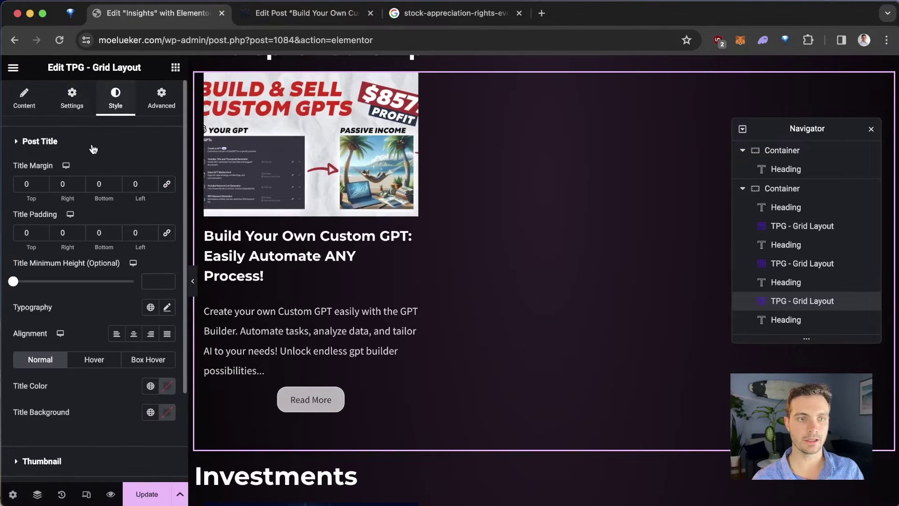
{"action": "scroll", "coordinate": [92, 245], "scroll_direction": "down", "scroll_amount": 3}
{"action": "left_click", "coordinate": [18, 437]}
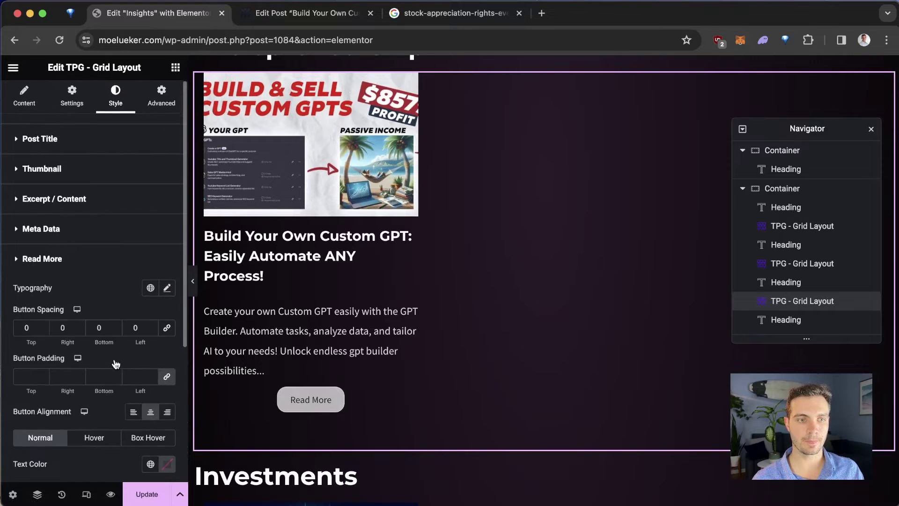
{"action": "scroll", "coordinate": [87, 402], "scroll_direction": "down", "scroll_amount": 5}
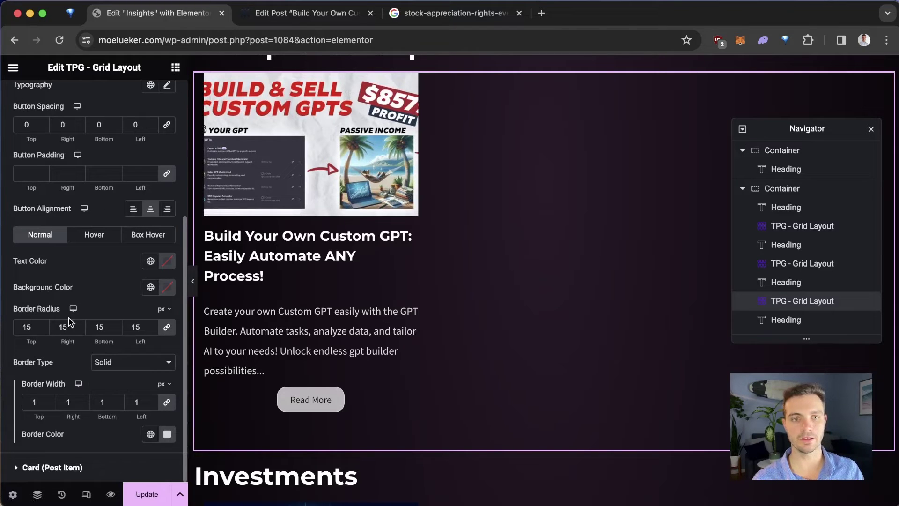
{"action": "scroll", "coordinate": [504, 331], "scroll_direction": "up", "scroll_amount": 10}
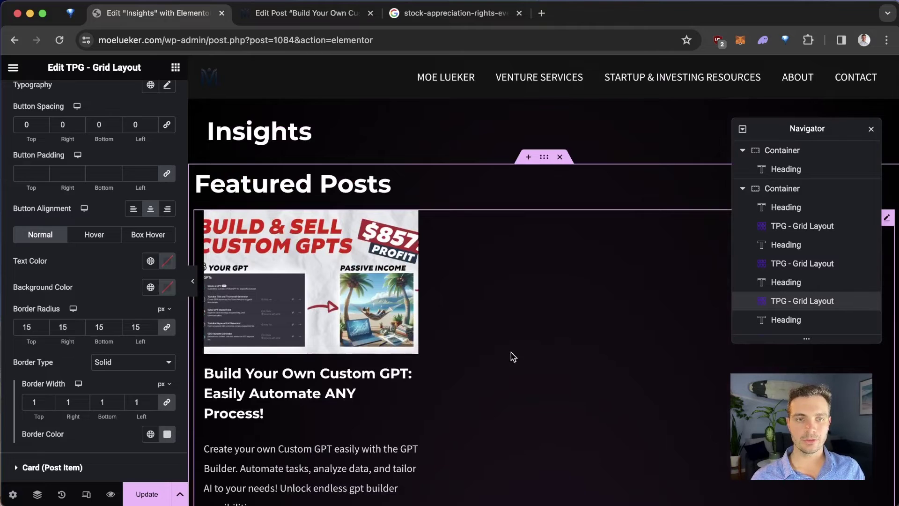
{"action": "scroll", "coordinate": [512, 356], "scroll_direction": "down", "scroll_amount": 20}
{"action": "scroll", "coordinate": [465, 385], "scroll_direction": "up", "scroll_amount": 12}
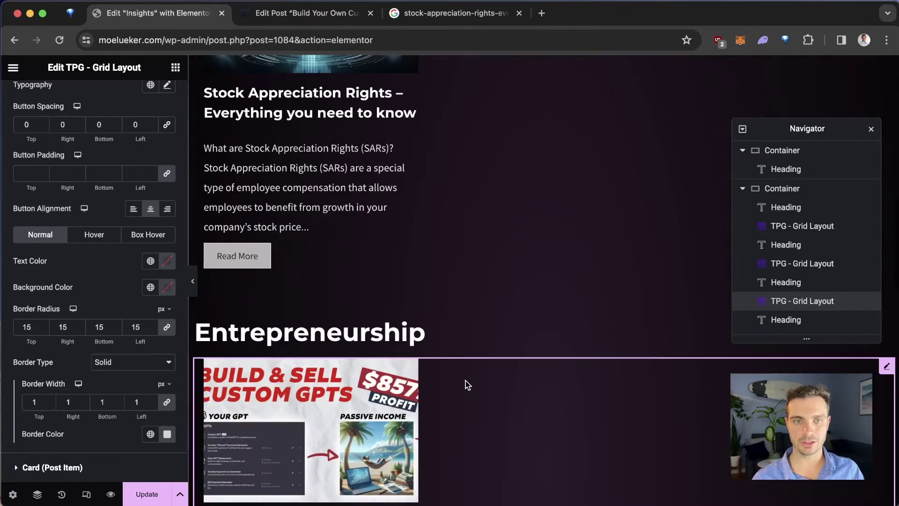
{"action": "scroll", "coordinate": [466, 385], "scroll_direction": "up", "scroll_amount": 10}
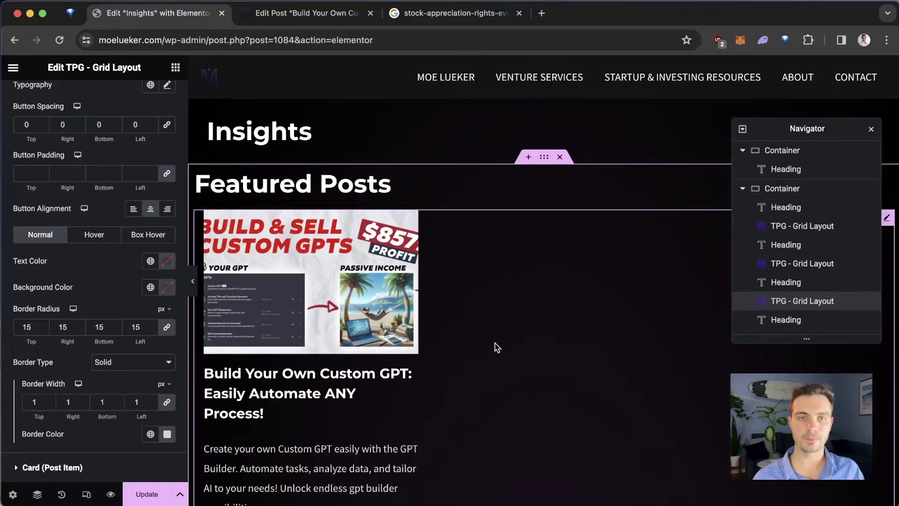
Step: Save the changes to the Insights page
{"action": "left_click", "coordinate": [440, 139]}
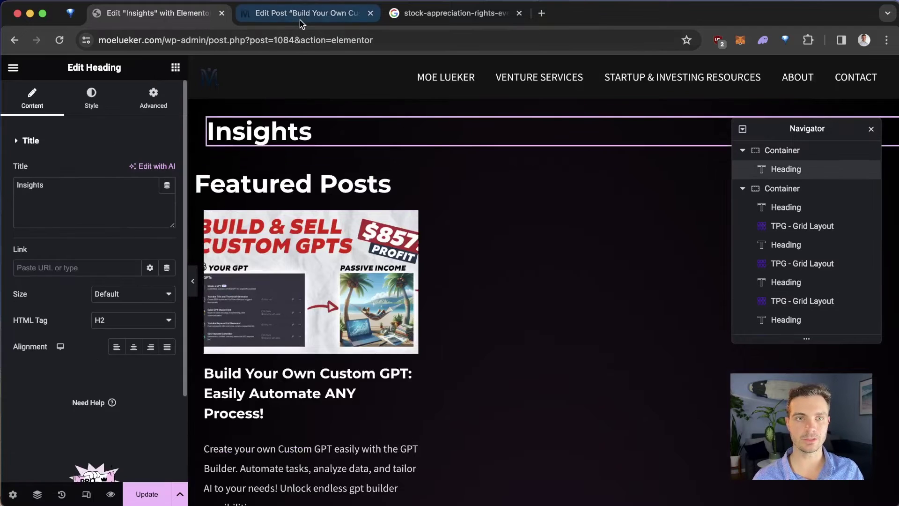
{"action": "left_click", "coordinate": [151, 502]}
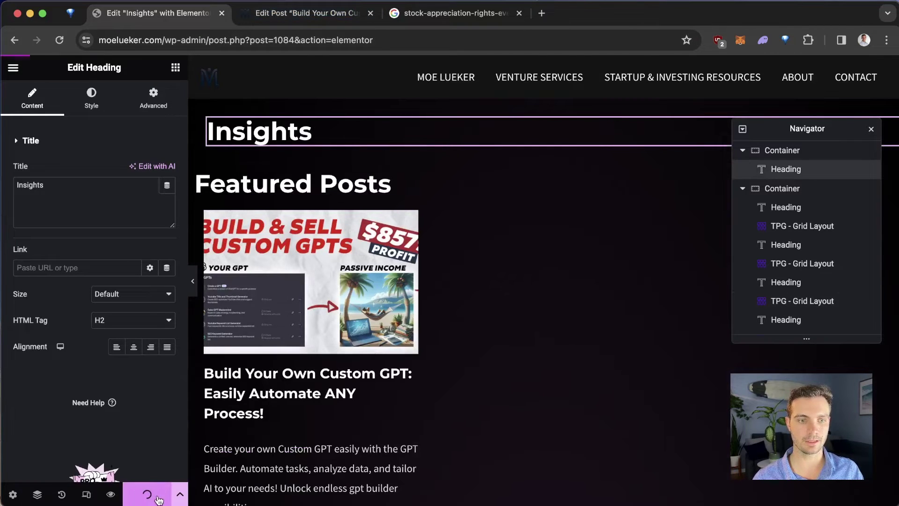
Step: Find the Entrepreneurship Insights page in the WordPress pages list and open it for editing with Elementor
{"action": "left_click", "coordinate": [294, 15]}
{"action": "left_click", "coordinate": [28, 84]}
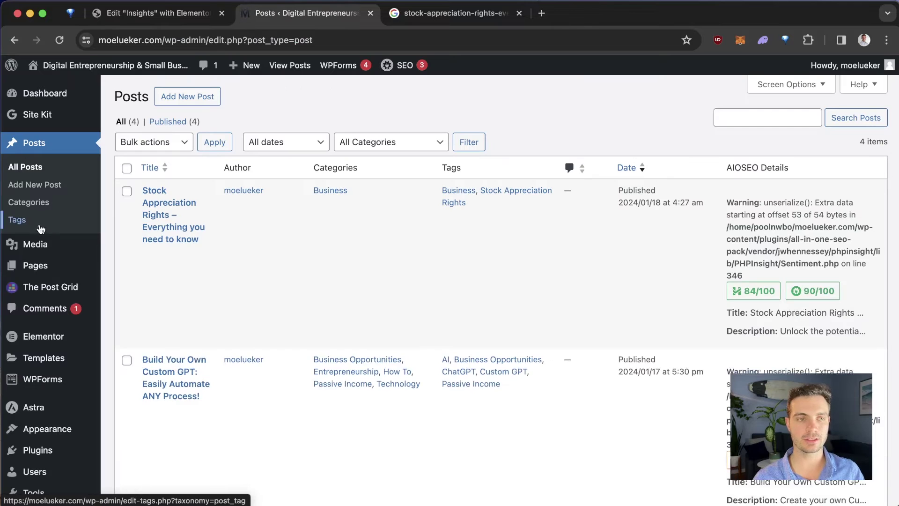
{"action": "mouse_move", "coordinate": [35, 265]}
{"action": "left_click", "coordinate": [140, 268]}
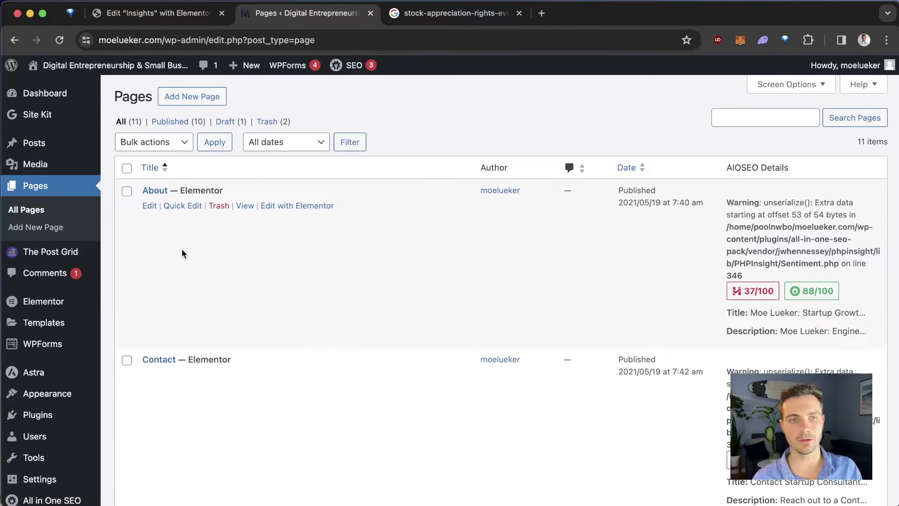
{"action": "scroll", "coordinate": [182, 253], "scroll_direction": "down", "scroll_amount": 15}
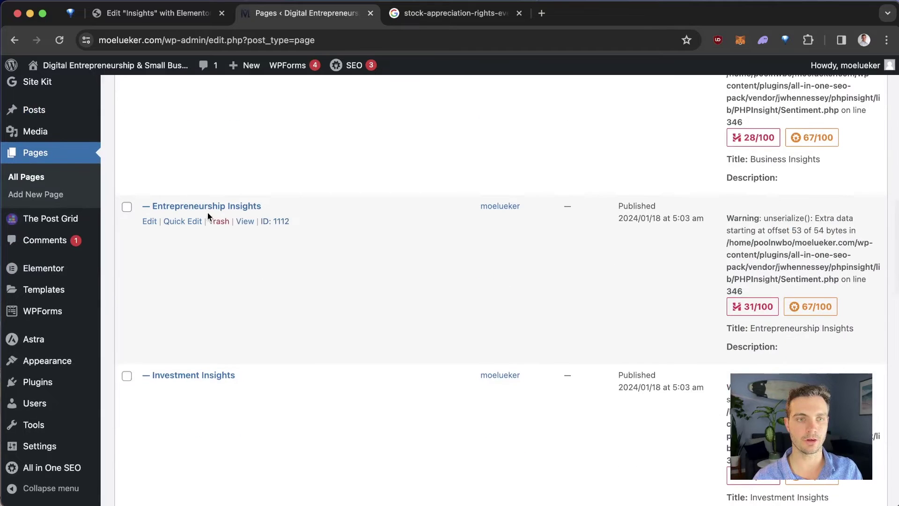
{"action": "left_click", "coordinate": [149, 222]}
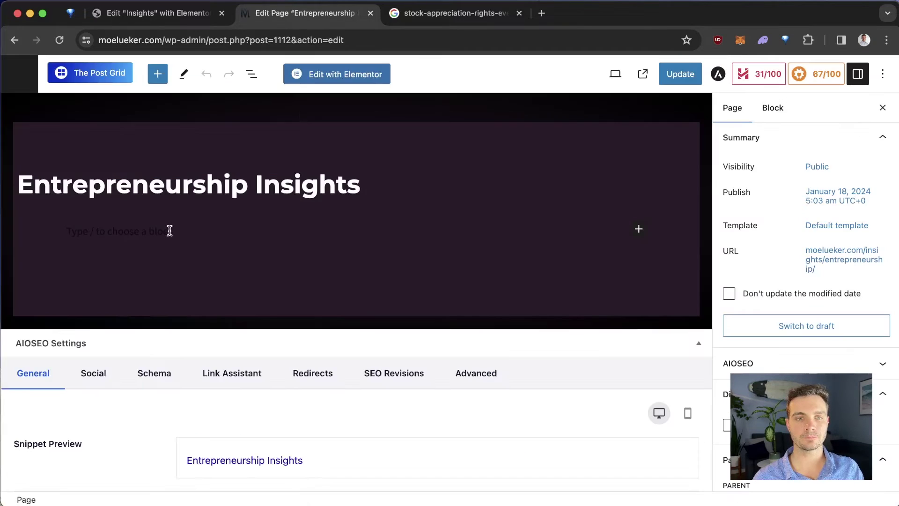
{"action": "left_click", "coordinate": [336, 84]}
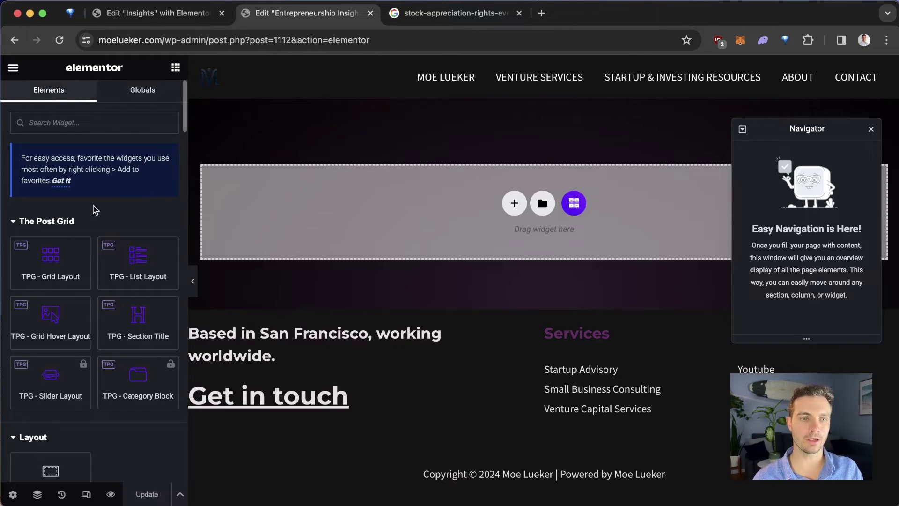
Step: Add the heading "Entrepreneurship Insights" to the empty page and place a TPG - Grid Layout widget below it
{"action": "scroll", "coordinate": [93, 209], "scroll_direction": "down", "scroll_amount": 4}
{"action": "left_click_drag", "start_coordinate": [51, 393], "coordinate": [269, 202]}
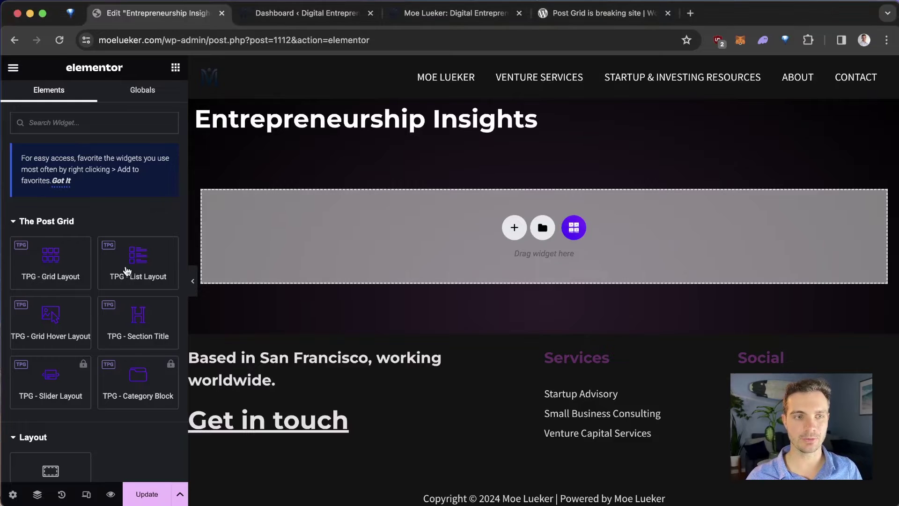
{"action": "left_click_drag", "start_coordinate": [46, 258], "coordinate": [352, 217]}
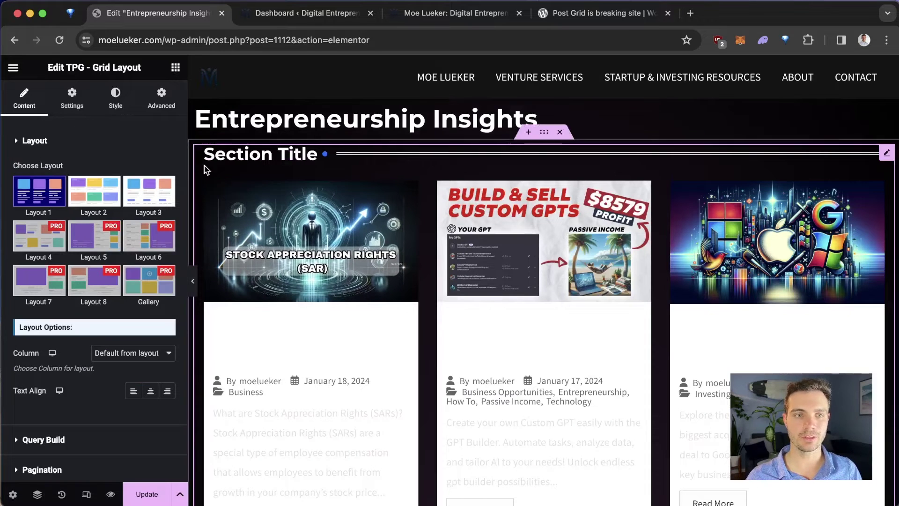
Step: Switch the new post grid to Layout 3 and filter its query to the Entrepreneurship category
{"action": "left_click", "coordinate": [152, 206]}
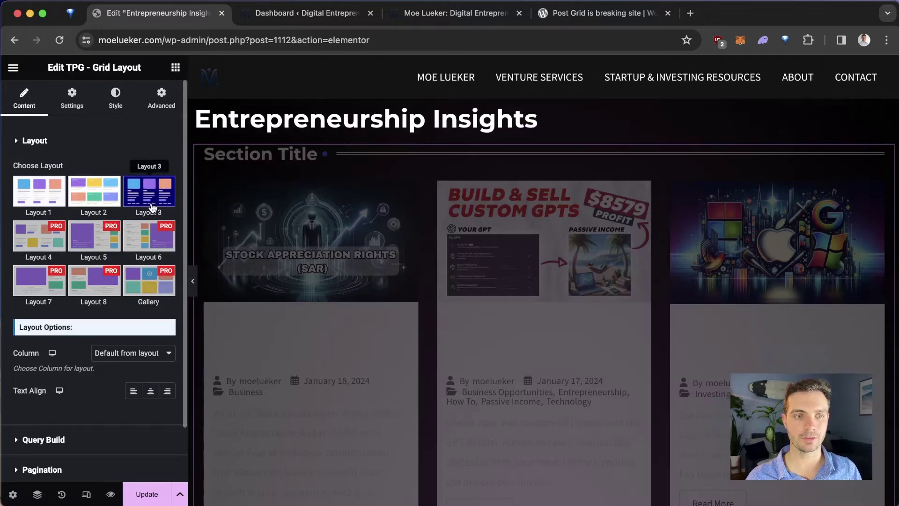
{"action": "scroll", "coordinate": [87, 407], "scroll_direction": "down", "scroll_amount": 2}
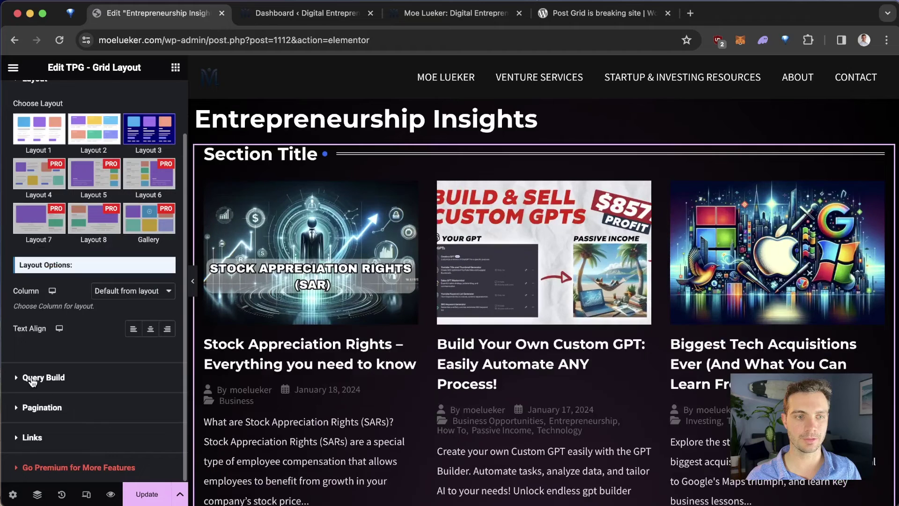
{"action": "left_click", "coordinate": [87, 375]}
{"action": "scroll", "coordinate": [78, 327], "scroll_direction": "down", "scroll_amount": 6}
{"action": "scroll", "coordinate": [77, 318], "scroll_direction": "up", "scroll_amount": 2}
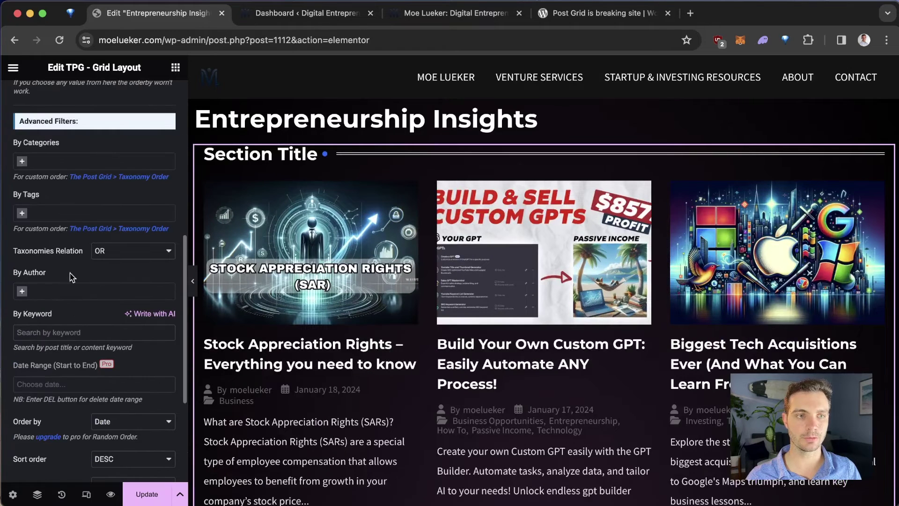
{"action": "left_click", "coordinate": [55, 189]}
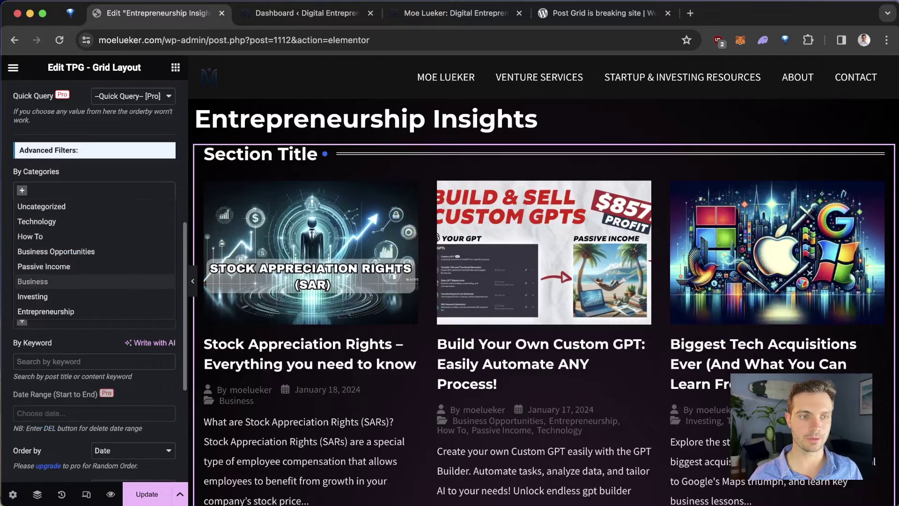
{"action": "left_click", "coordinate": [56, 311]}
Step: Hide the section title, post date, post categories and post author in the Entrepreneurship Insights grid
{"action": "scroll", "coordinate": [74, 113], "scroll_direction": "up", "scroll_amount": 7}
{"action": "left_click", "coordinate": [60, 101]}
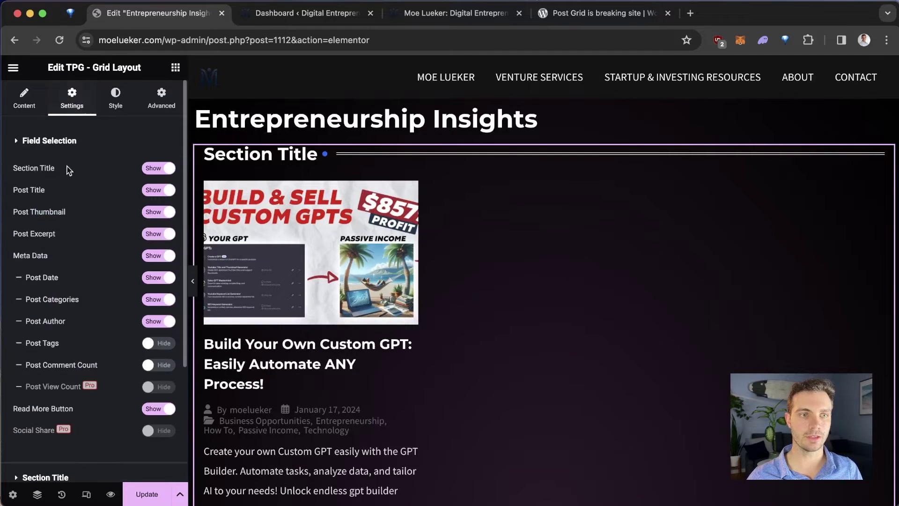
{"action": "left_click", "coordinate": [167, 172]}
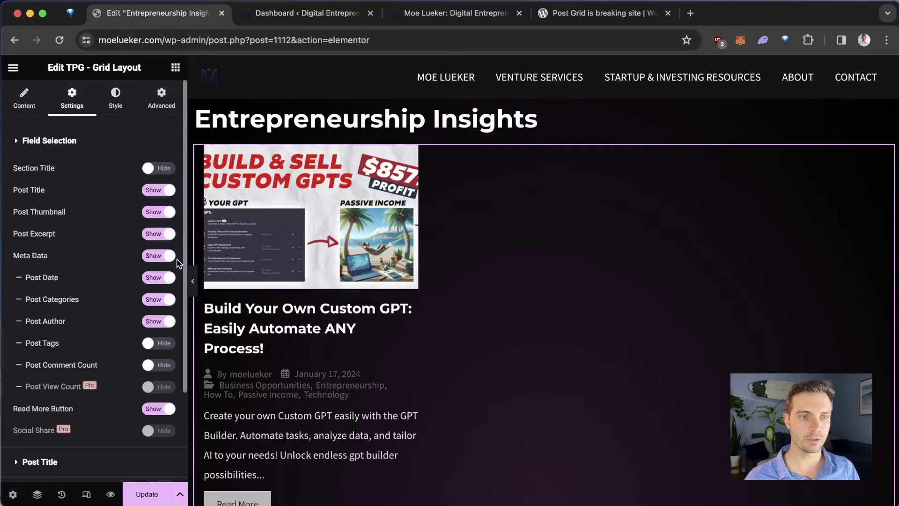
{"action": "left_click", "coordinate": [172, 280]}
{"action": "left_click", "coordinate": [167, 300]}
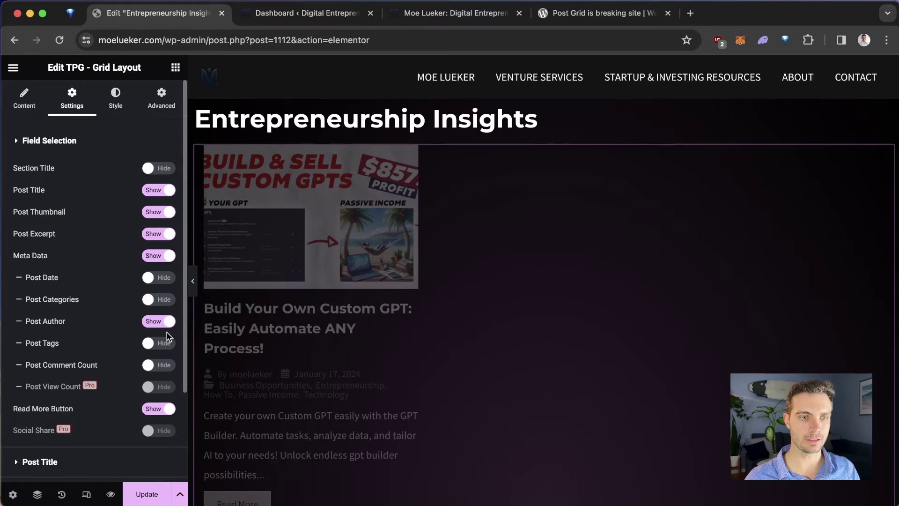
{"action": "left_click", "coordinate": [167, 322]}
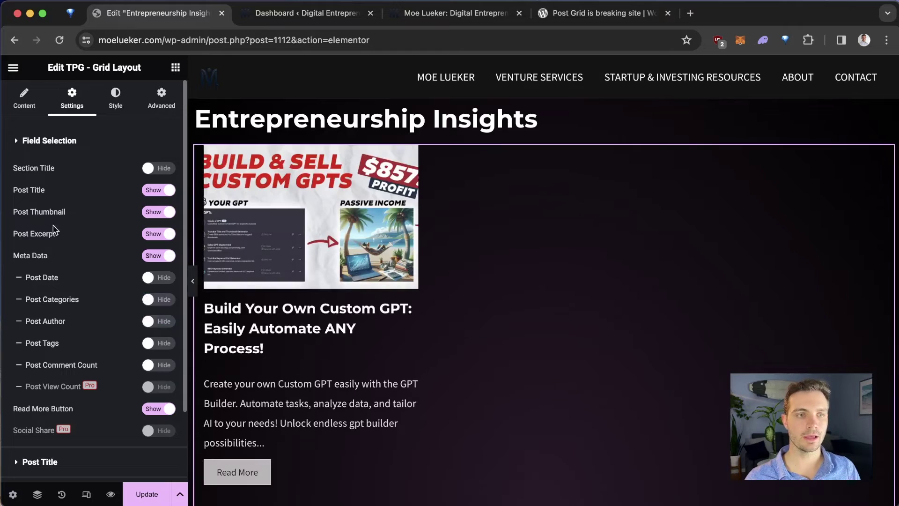
Step: Center the Read More button in the Entrepreneurship Insights grid
{"action": "left_click", "coordinate": [115, 99]}
{"action": "scroll", "coordinate": [98, 281], "scroll_direction": "down", "scroll_amount": 5}
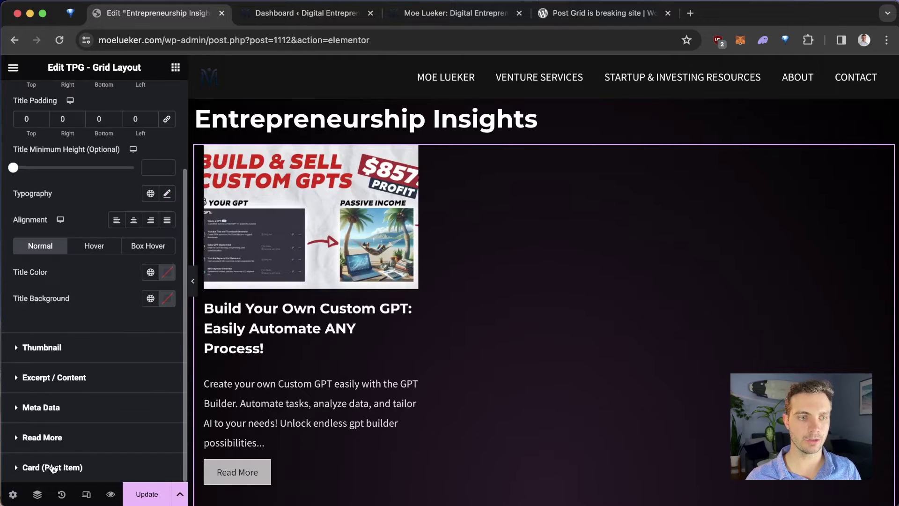
{"action": "left_click", "coordinate": [38, 444]}
{"action": "scroll", "coordinate": [43, 426], "scroll_direction": "down", "scroll_amount": 5}
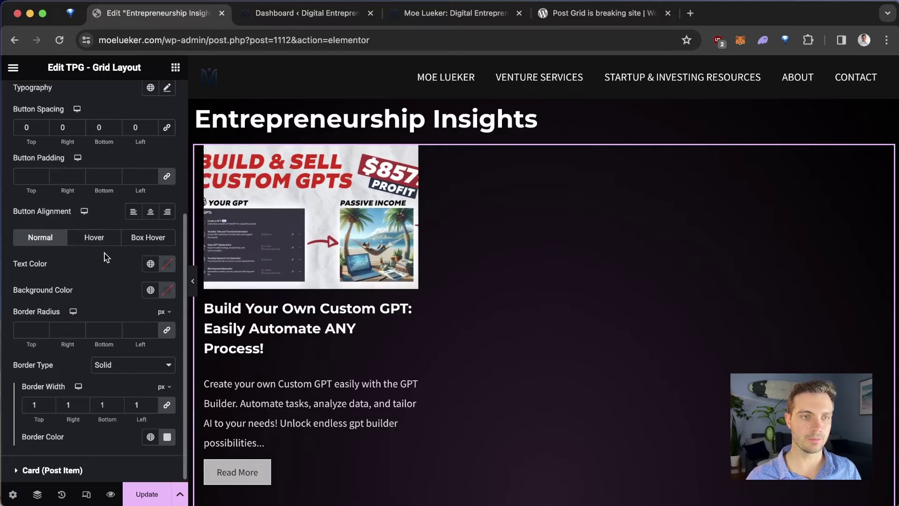
{"action": "scroll", "coordinate": [130, 262], "scroll_direction": "up", "scroll_amount": 1}
{"action": "left_click", "coordinate": [150, 223]}
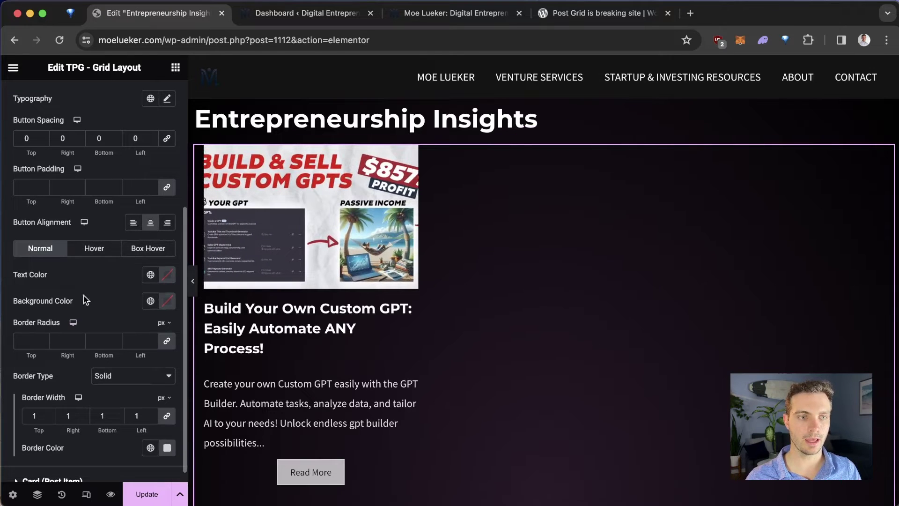
Step: Set the Read More button's border radius to 15 px on all corners in the Entrepreneurship Insights grid
{"action": "left_click", "coordinate": [64, 340]}
{"action": "type", "text": "1"}
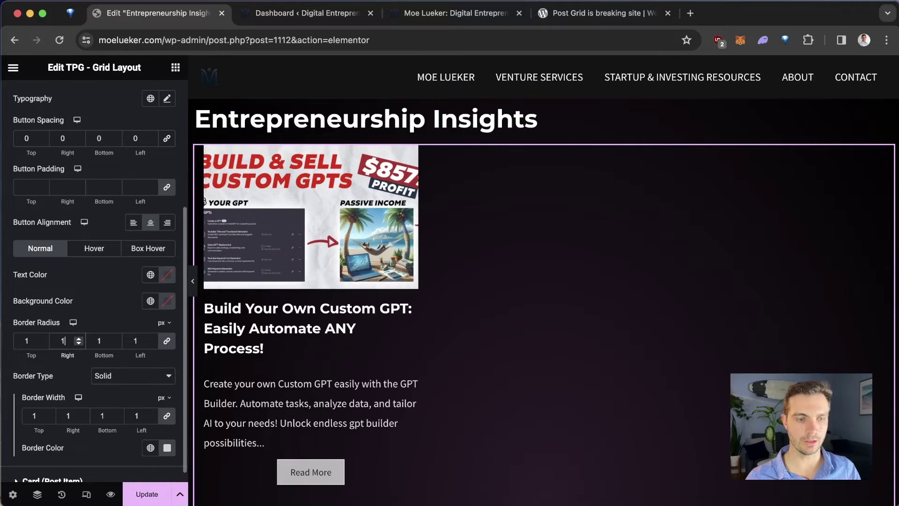
{"action": "type", "text": "5"}
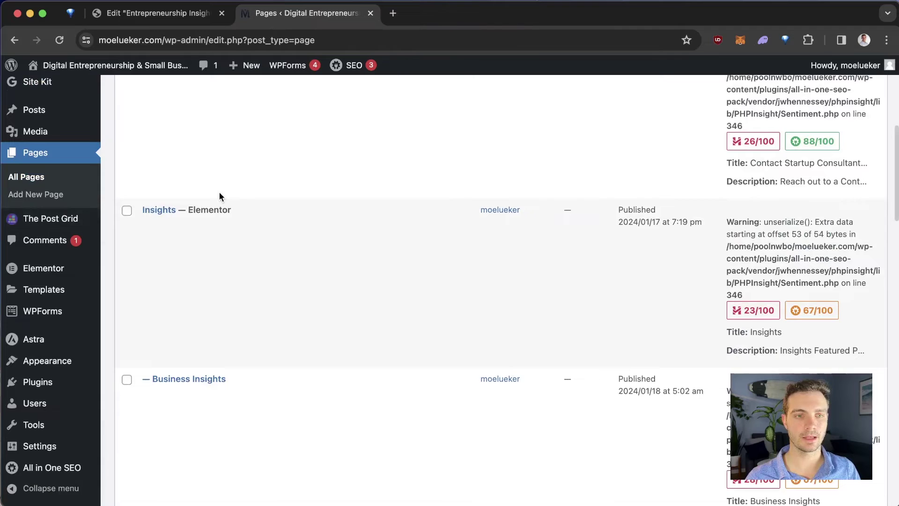
Step: Find the Investment Insights page in the pages list and open it for editing
{"action": "scroll", "coordinate": [219, 192], "scroll_direction": "down", "scroll_amount": 6}
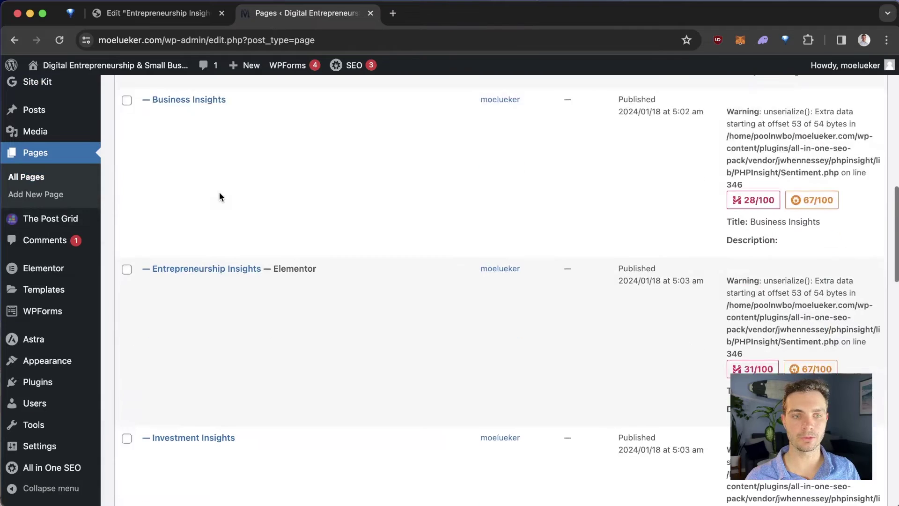
{"action": "scroll", "coordinate": [220, 195], "scroll_direction": "down", "scroll_amount": 3}
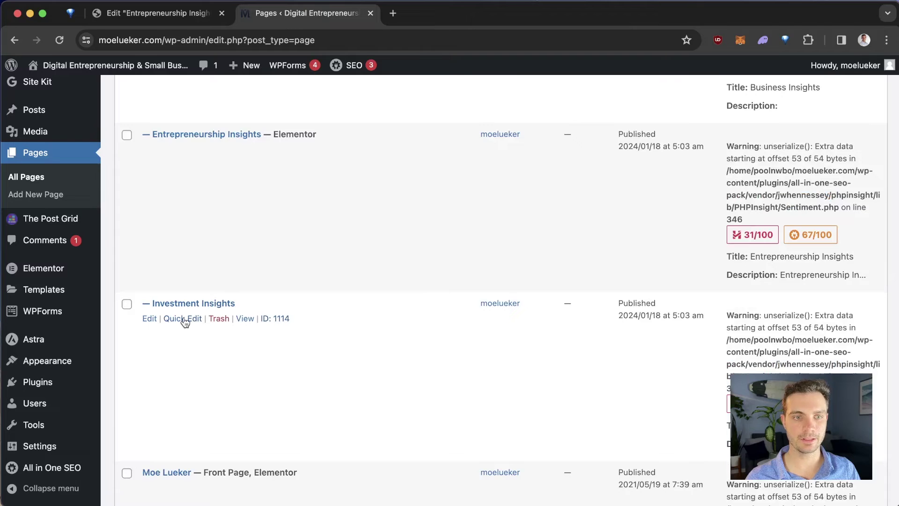
{"action": "left_click", "coordinate": [157, 320]}
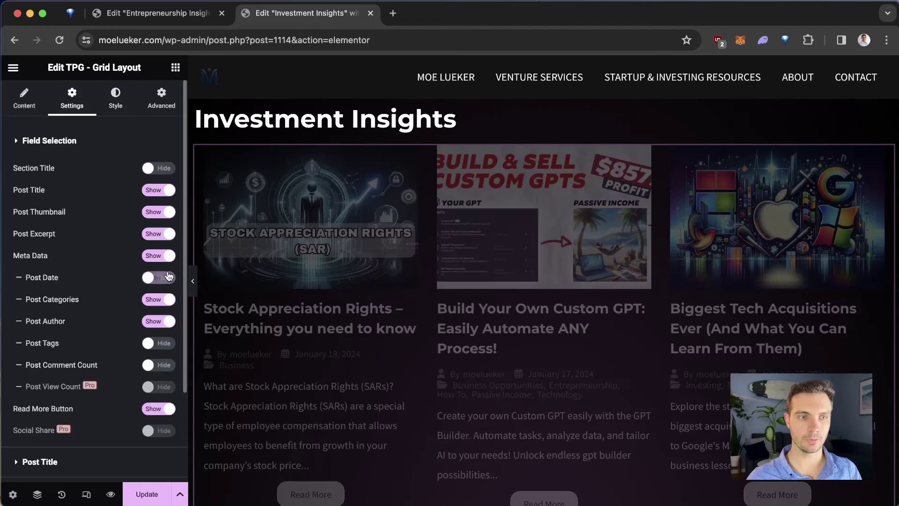
Step: Hide the post date, post categories and post author in the Investment Insights grid
{"action": "left_click", "coordinate": [169, 279]}
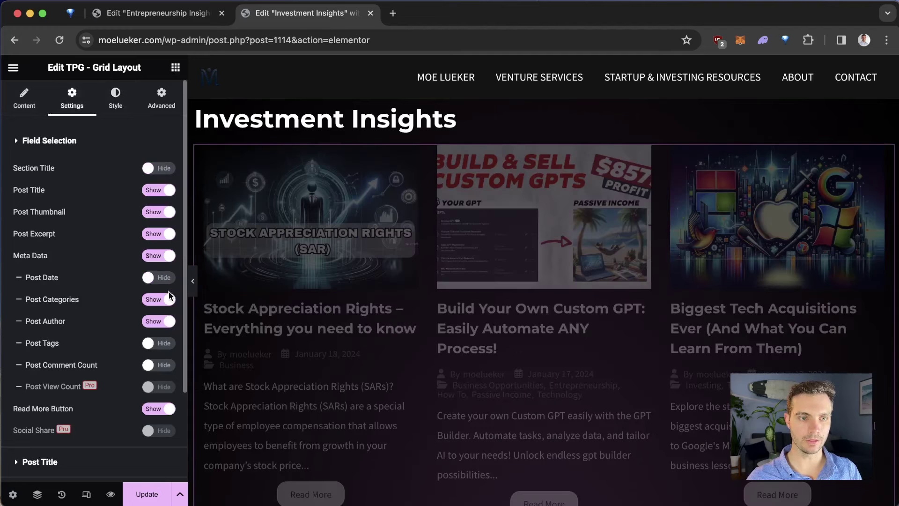
{"action": "left_click", "coordinate": [170, 299]}
{"action": "left_click", "coordinate": [170, 321]}
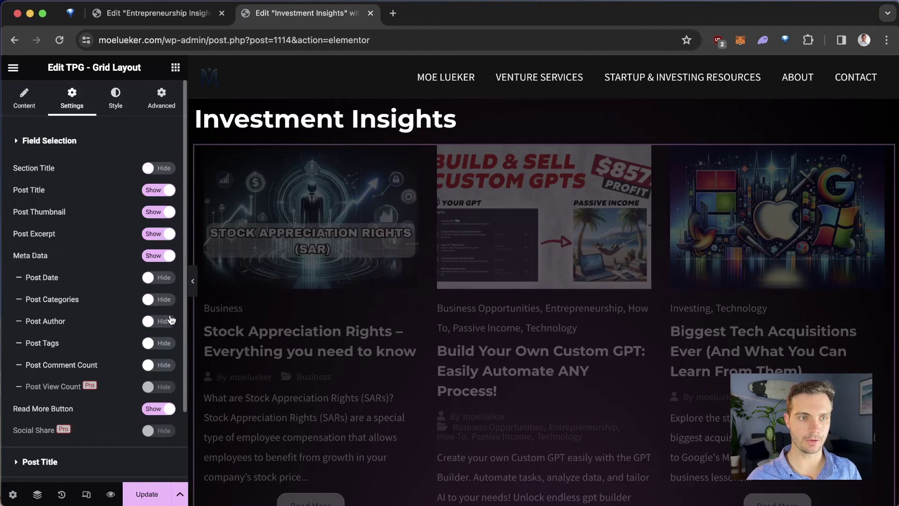
Step: Filter the Investment Insights grid's query to the Investing category
{"action": "left_click", "coordinate": [16, 107]}
{"action": "scroll", "coordinate": [96, 387], "scroll_direction": "down", "scroll_amount": 2}
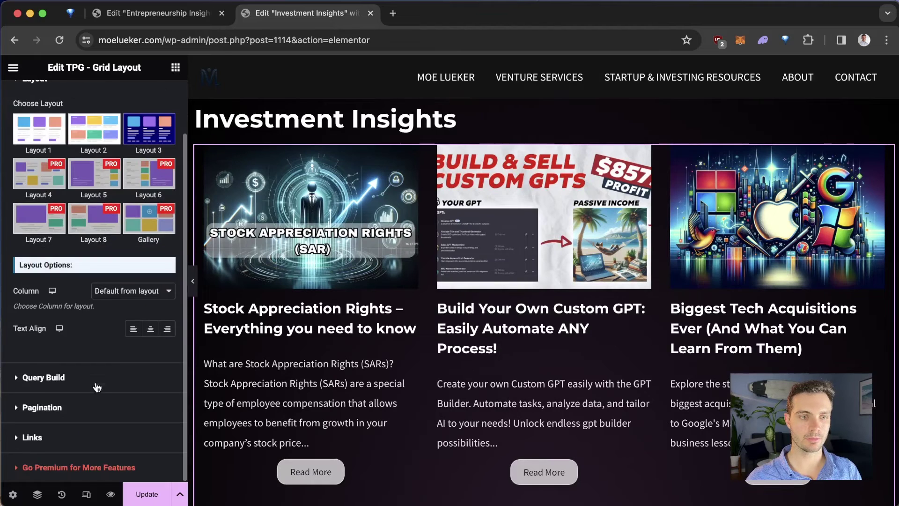
{"action": "left_click", "coordinate": [26, 387]}
{"action": "scroll", "coordinate": [103, 309], "scroll_direction": "down", "scroll_amount": 5}
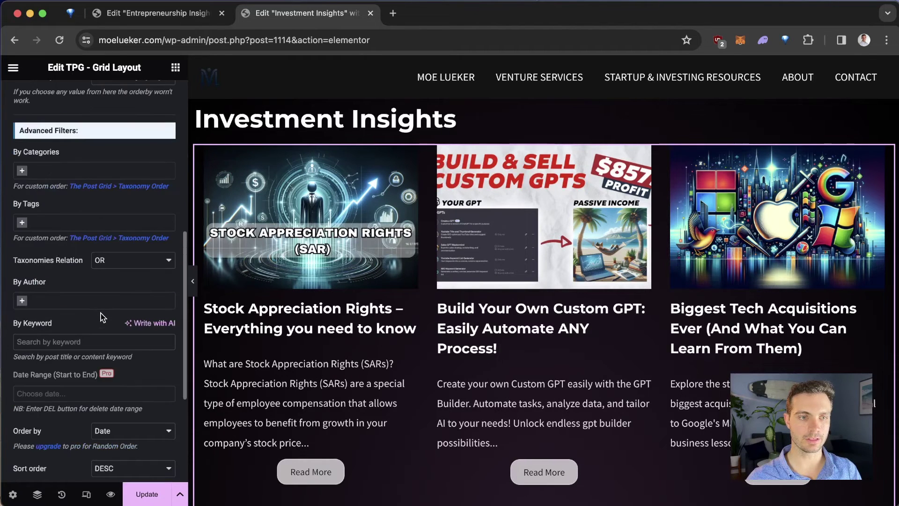
{"action": "left_click", "coordinate": [55, 284]}
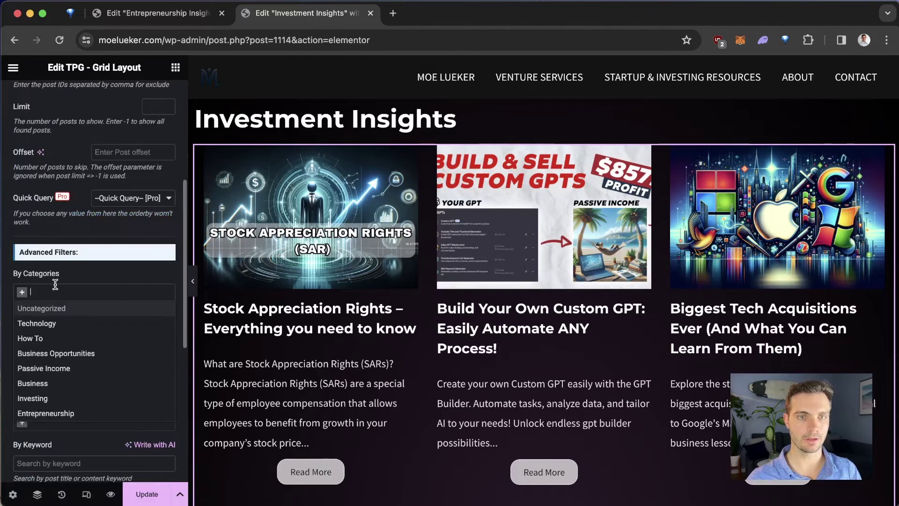
{"action": "left_click", "coordinate": [33, 398]}
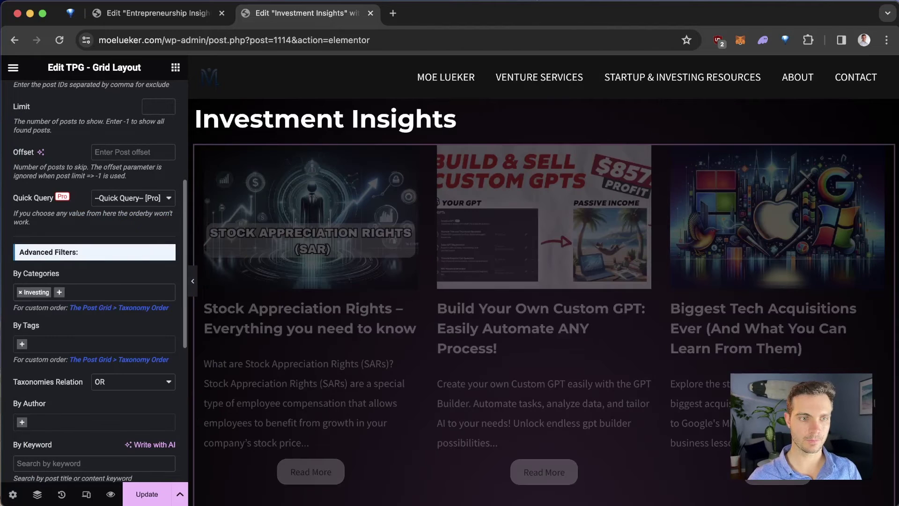
Step: Return to the dashboard's pages list and open the Business Insights page in the Elementor editor
{"action": "key", "text": "super+bracketleft"}
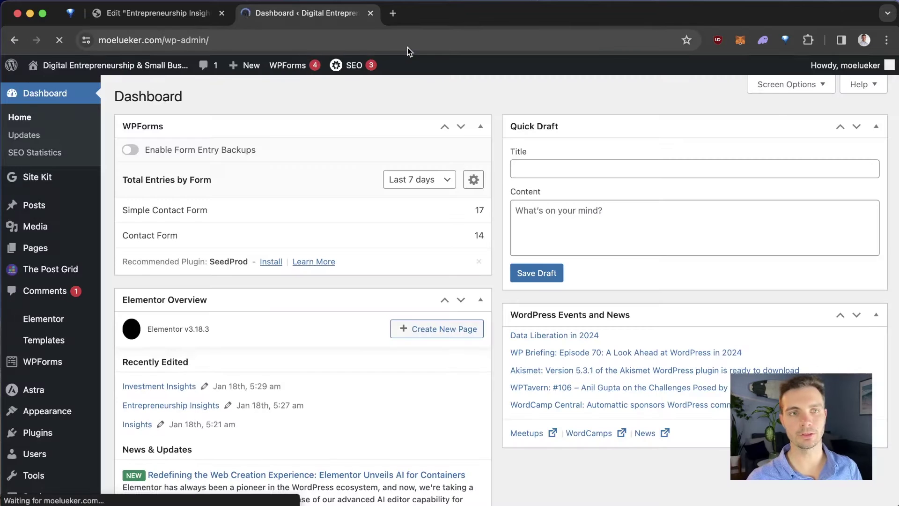
{"action": "mouse_move", "coordinate": [33, 253]}
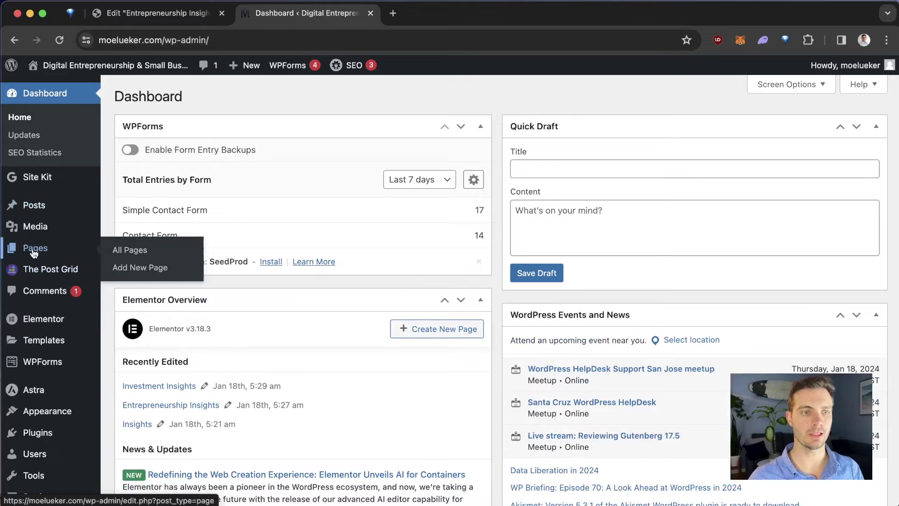
{"action": "left_click", "coordinate": [138, 250]}
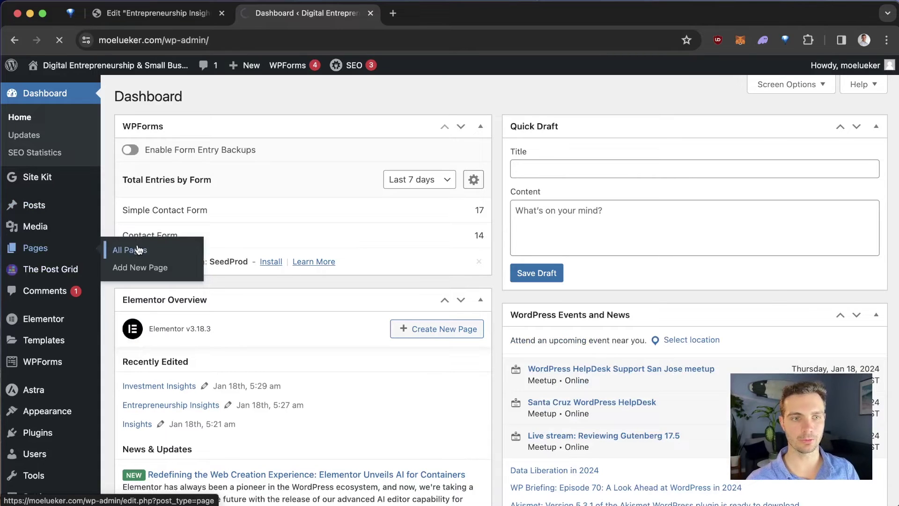
{"action": "left_click", "coordinate": [143, 241]}
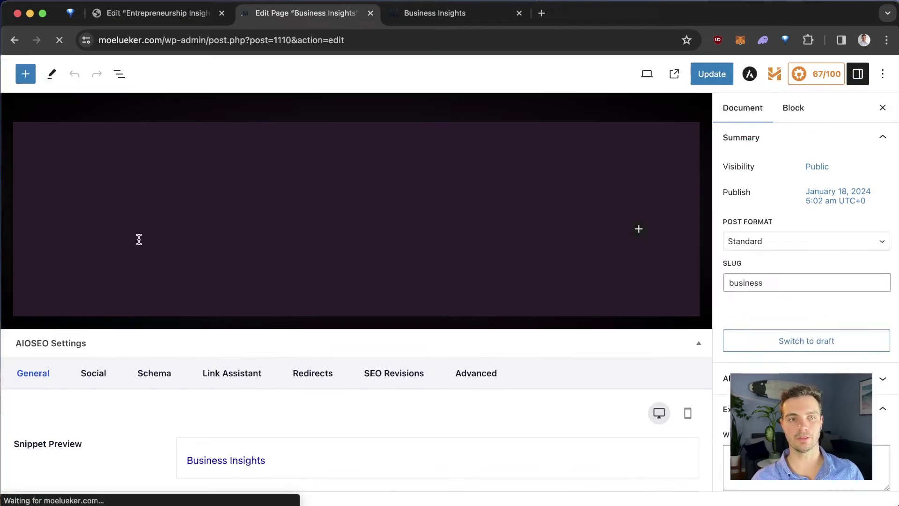
{"action": "left_click", "coordinate": [362, 74]}
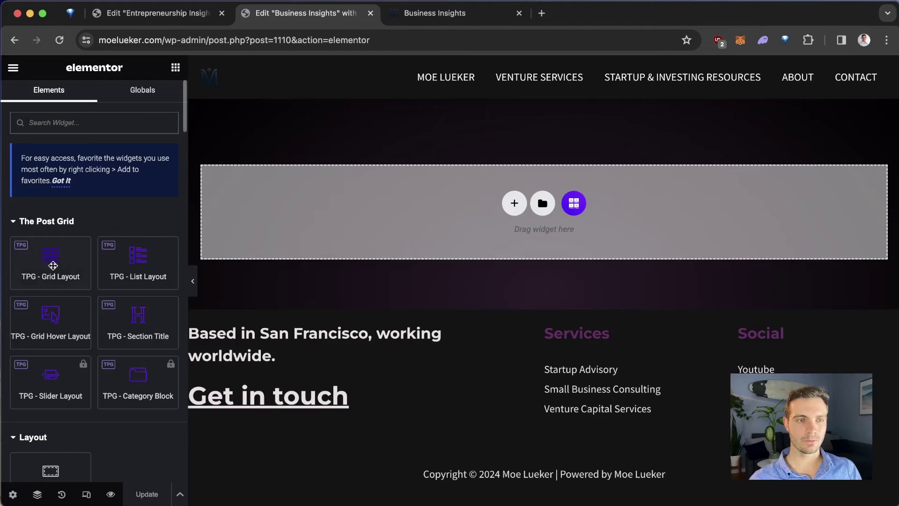
Step: Add the heading "Business Insights" to the empty page and place a TPG - Grid Layout widget below it
{"action": "scroll", "coordinate": [28, 295], "scroll_direction": "down", "scroll_amount": 5}
{"action": "left_click_drag", "start_coordinate": [51, 330], "coordinate": [311, 157]}
{"action": "left_click_drag", "start_coordinate": [49, 260], "coordinate": [298, 213]}
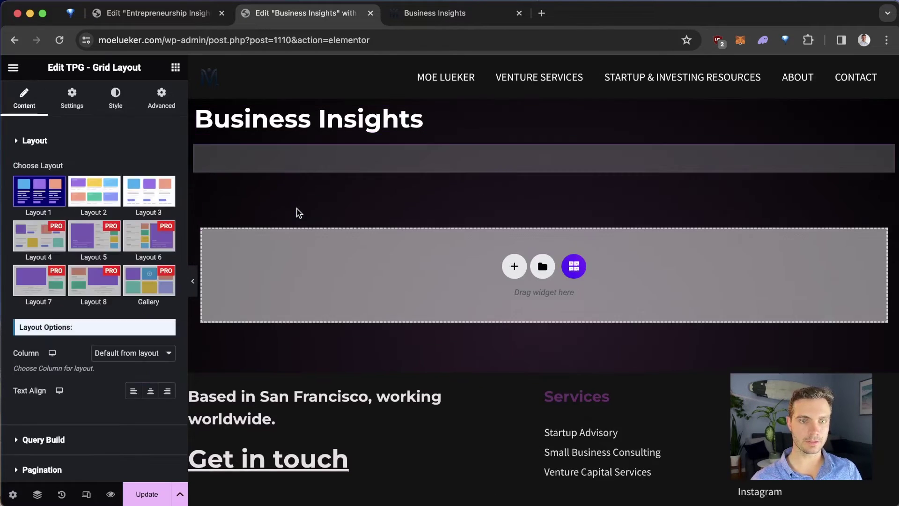
Step: Filter the new post grid's query on the Business Insights page to the Business category
{"action": "scroll", "coordinate": [60, 366], "scroll_direction": "down", "scroll_amount": 1}
{"action": "left_click", "coordinate": [44, 377]}
{"action": "scroll", "coordinate": [61, 370], "scroll_direction": "down", "scroll_amount": 7}
{"action": "scroll", "coordinate": [128, 257], "scroll_direction": "up", "scroll_amount": 7}
Step: Hide the section title, post date, post categories and post author in the Business Insights grid
{"action": "left_click", "coordinate": [73, 104]}
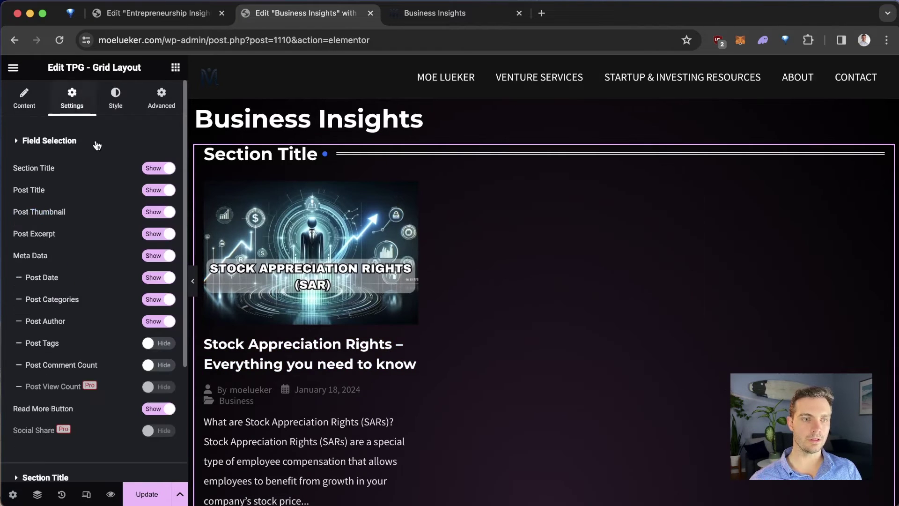
{"action": "left_click", "coordinate": [158, 168]}
{"action": "left_click", "coordinate": [166, 278]}
{"action": "left_click", "coordinate": [169, 299]}
{"action": "left_click", "coordinate": [169, 321]}
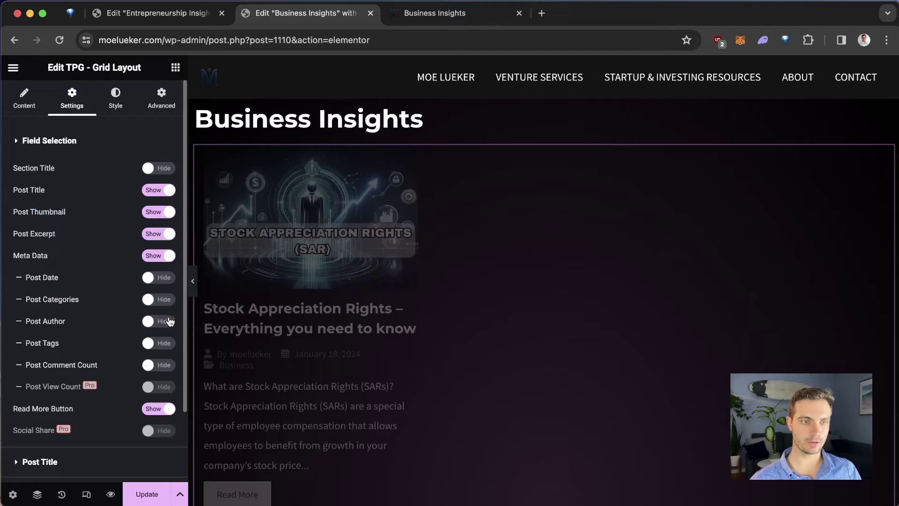
Step: Center the Read More button in the Business Insights grid and set its border radius to 15 px on all corners
{"action": "left_click", "coordinate": [115, 96]}
{"action": "scroll", "coordinate": [120, 286], "scroll_direction": "down", "scroll_amount": 5}
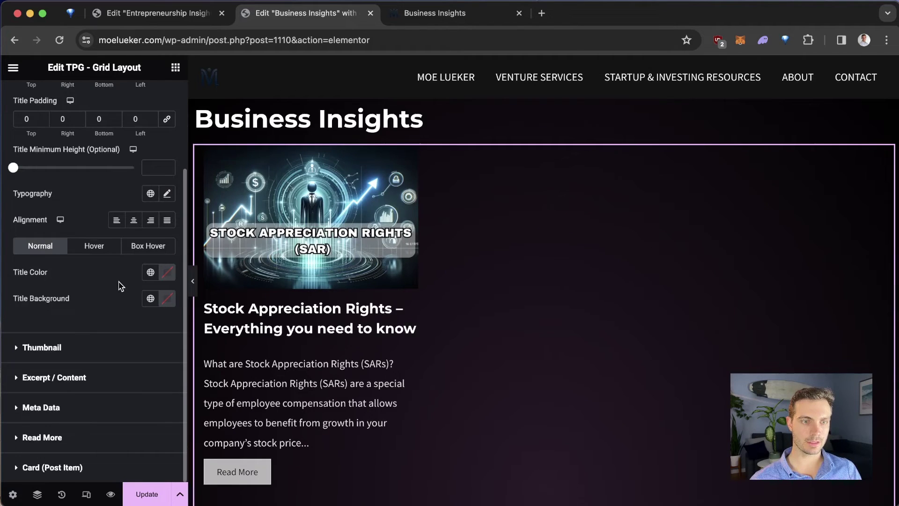
{"action": "left_click", "coordinate": [41, 429]}
{"action": "scroll", "coordinate": [68, 286], "scroll_direction": "down", "scroll_amount": 5}
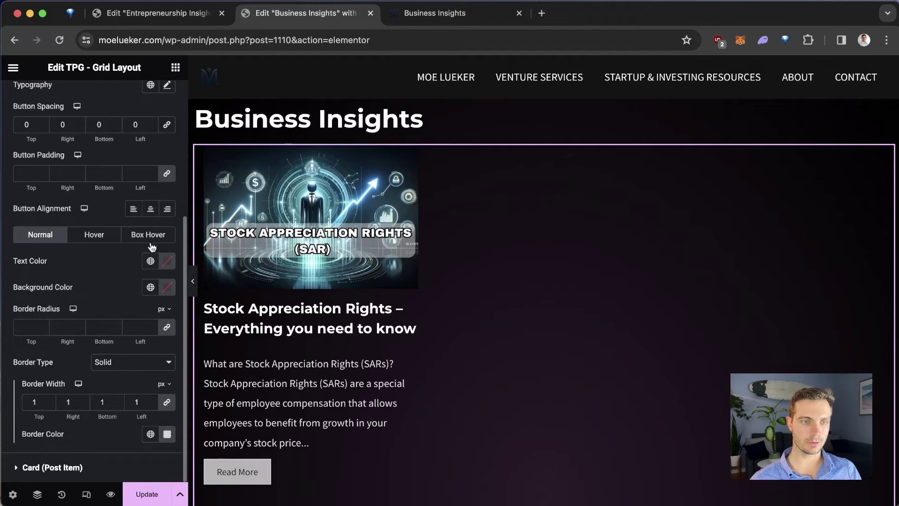
{"action": "left_click", "coordinate": [150, 208]}
{"action": "left_click", "coordinate": [72, 327]}
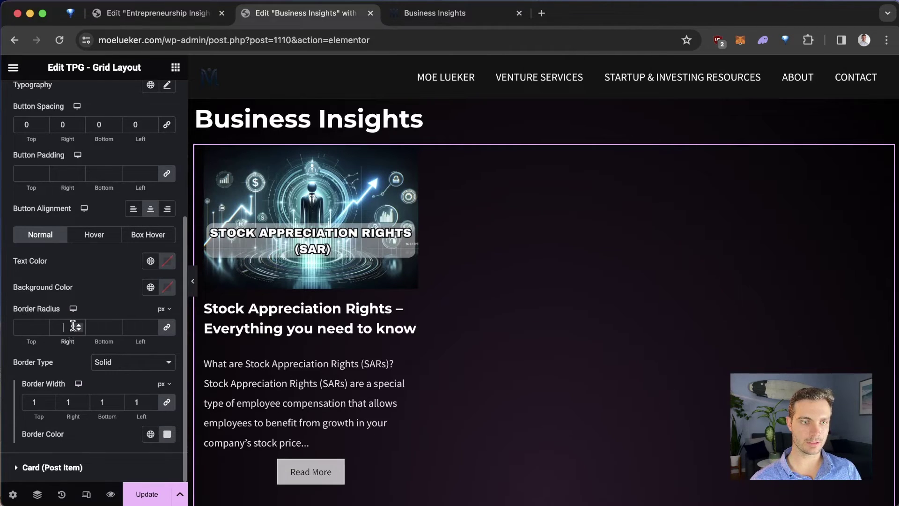
{"action": "type", "text": "15"}
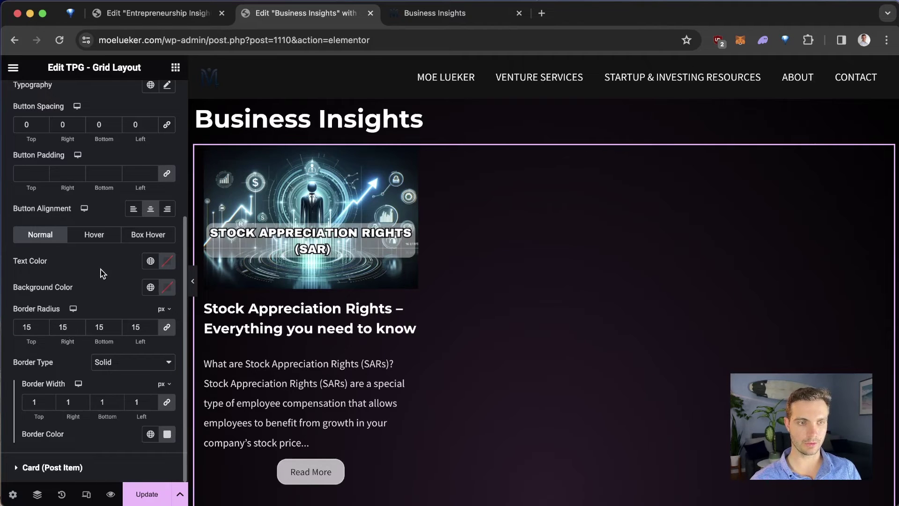
{"action": "scroll", "coordinate": [346, 393], "scroll_direction": "down", "scroll_amount": 5}
{"action": "scroll", "coordinate": [345, 386], "scroll_direction": "up", "scroll_amount": 5}
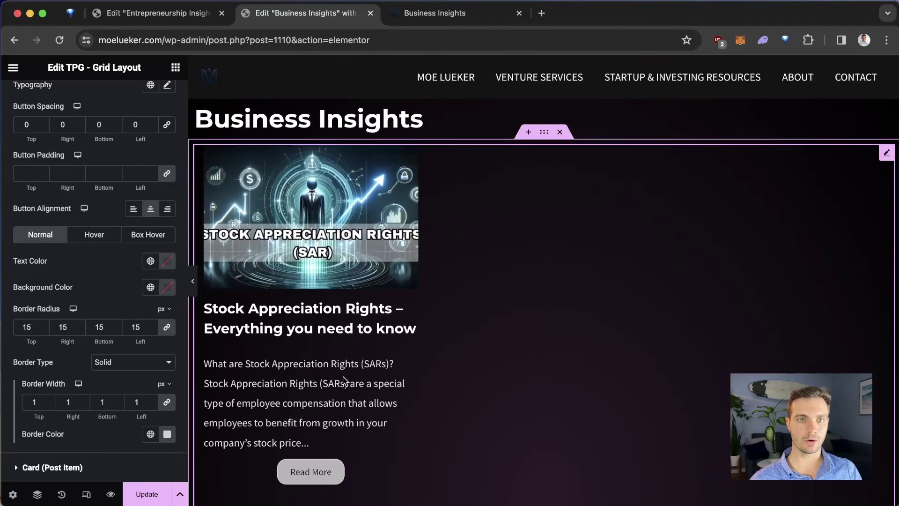
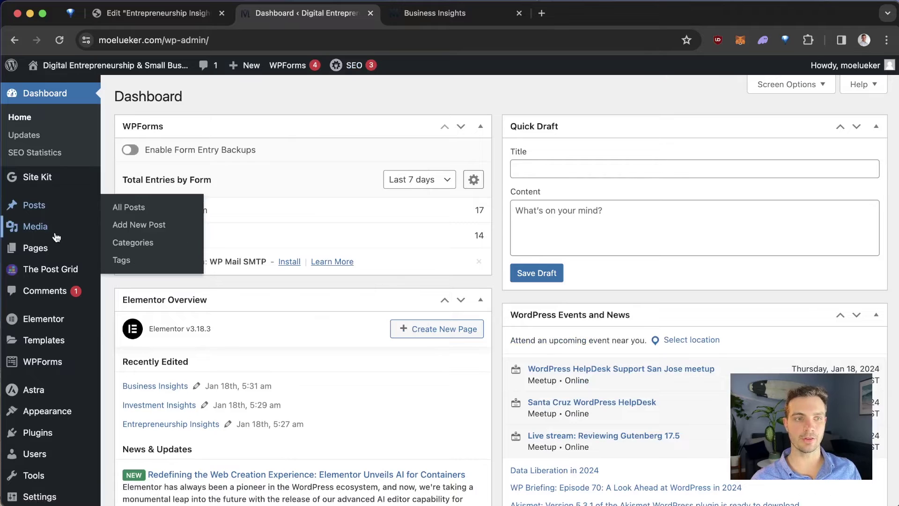
Step: Open the main Insights page from the pages list for editing in Elementor
{"action": "mouse_move", "coordinate": [70, 247]}
{"action": "left_click", "coordinate": [139, 252]}
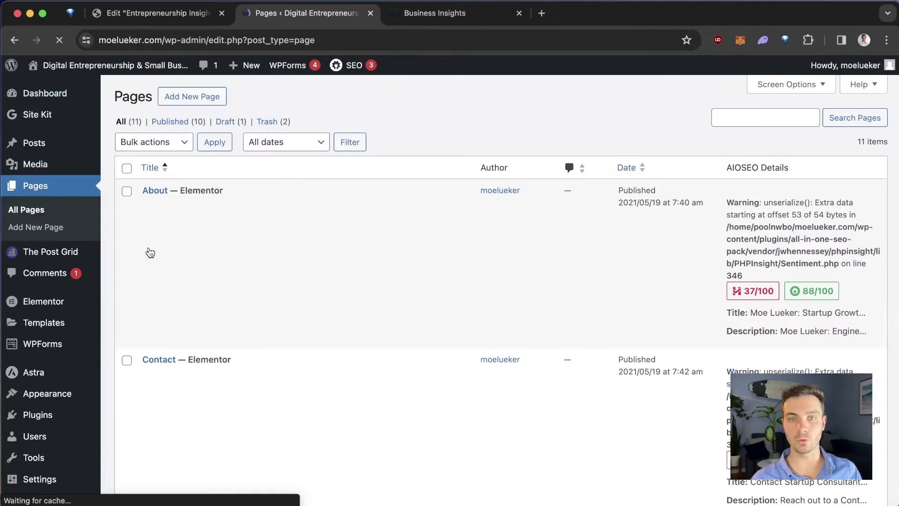
{"action": "scroll", "coordinate": [298, 263], "scroll_direction": "down", "scroll_amount": 5}
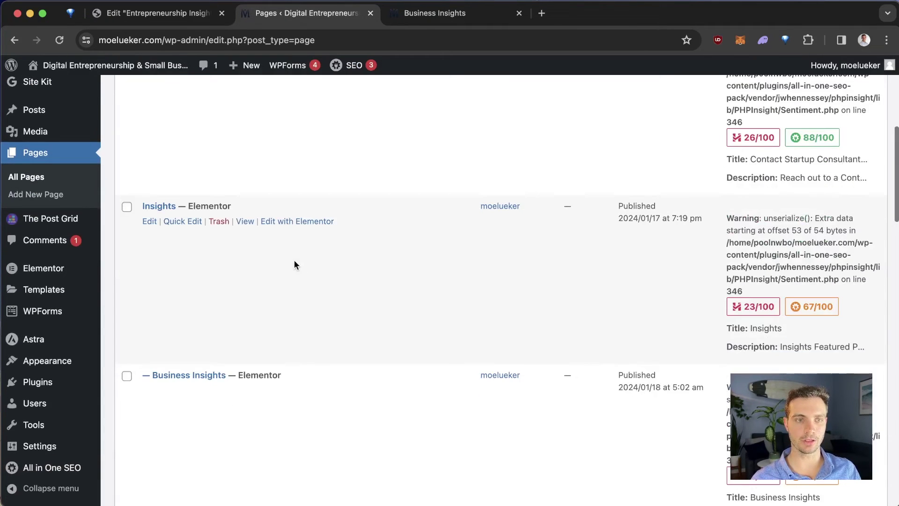
{"action": "left_click", "coordinate": [149, 222]}
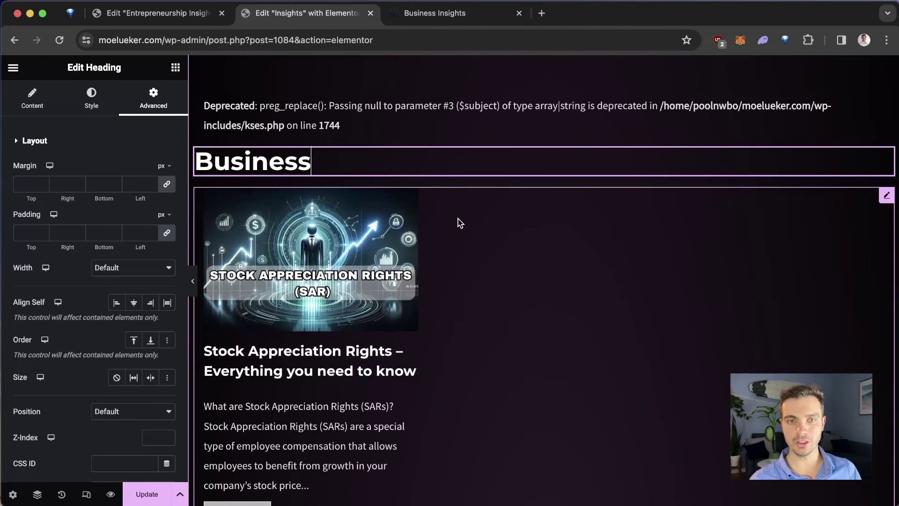
Step: Examine the post link type and link target options of the post grid under the Business heading
{"action": "left_click", "coordinate": [483, 206]}
{"action": "scroll", "coordinate": [46, 330], "scroll_direction": "down", "scroll_amount": 2}
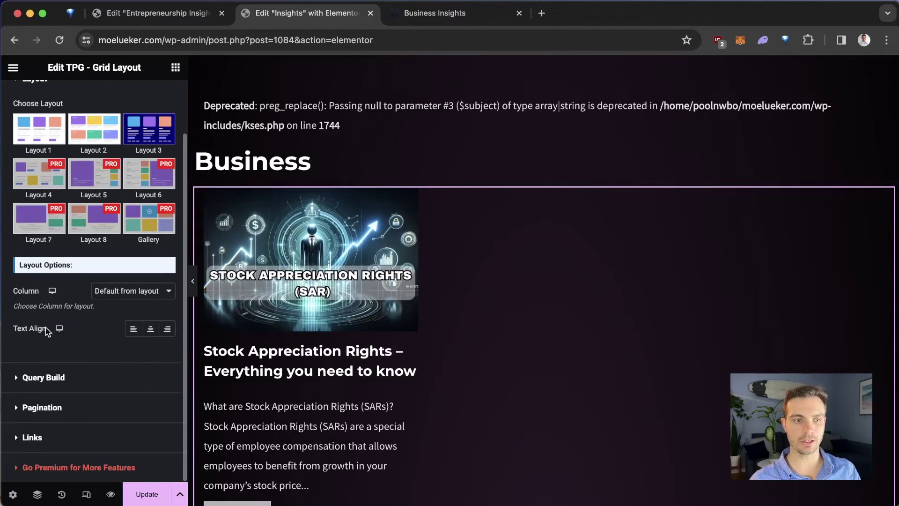
{"action": "left_click", "coordinate": [33, 438]}
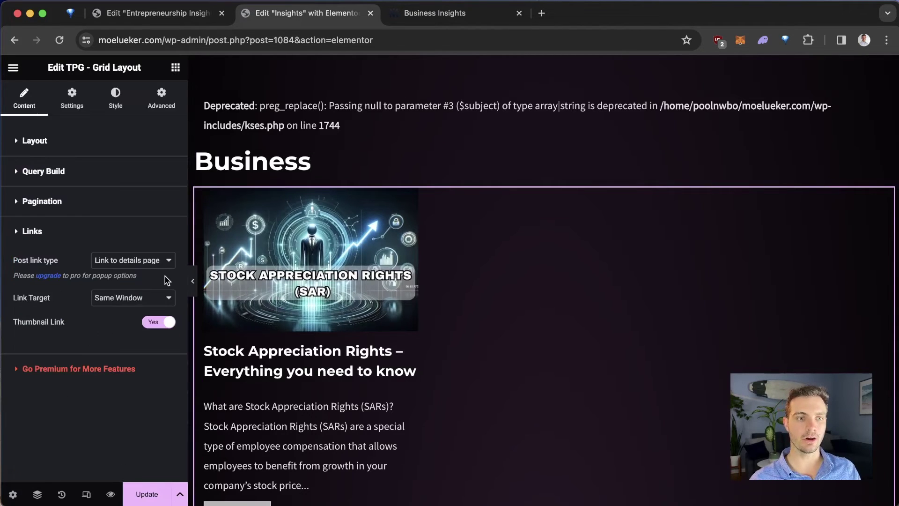
{"action": "left_click_drag", "start_coordinate": [8, 262], "coordinate": [94, 265]}
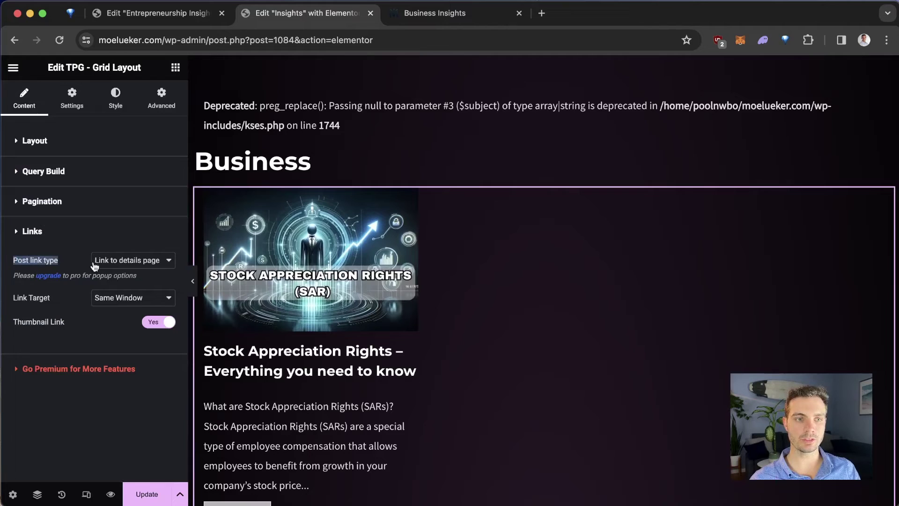
{"action": "left_click", "coordinate": [134, 262]}
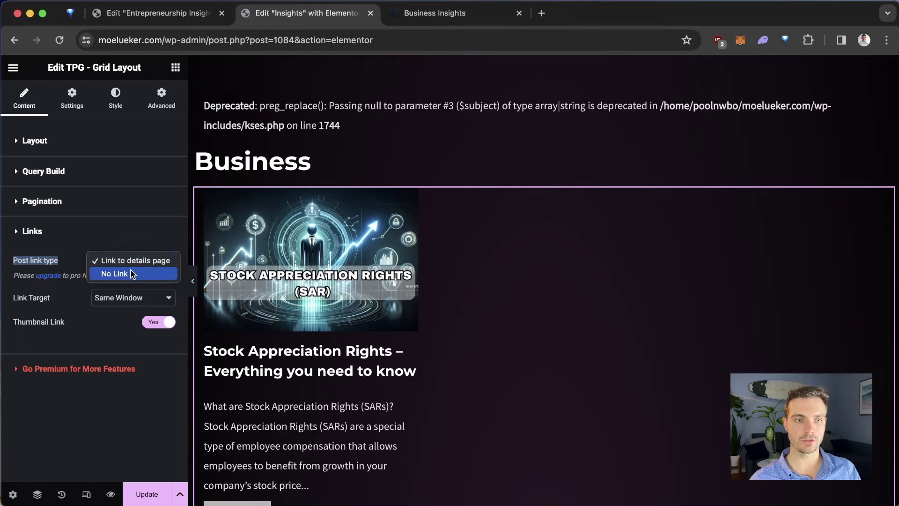
{"action": "left_click", "coordinate": [131, 263]}
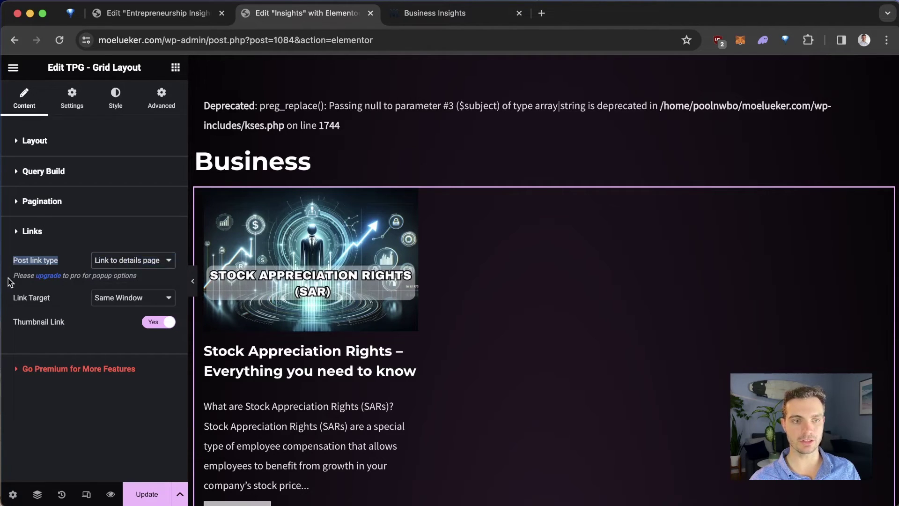
{"action": "left_click", "coordinate": [134, 300]}
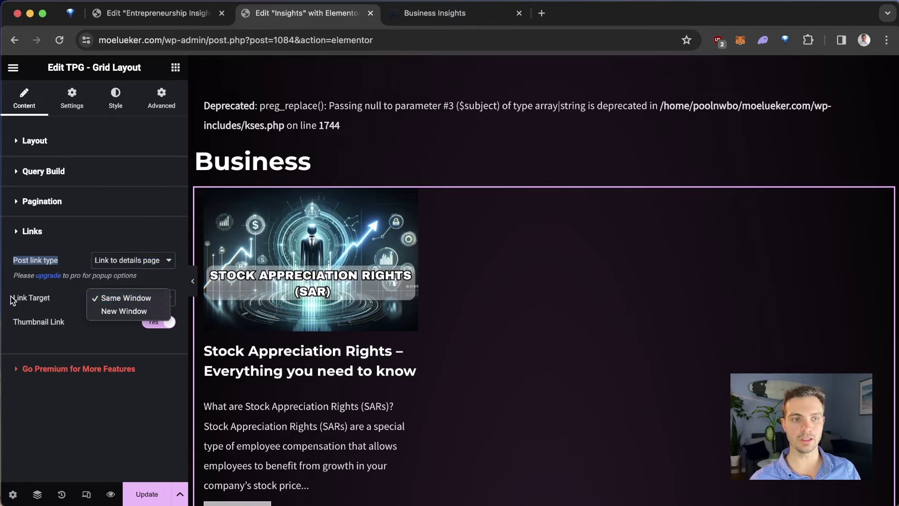
{"action": "left_click", "coordinate": [89, 299]}
{"action": "left_click", "coordinate": [114, 300]}
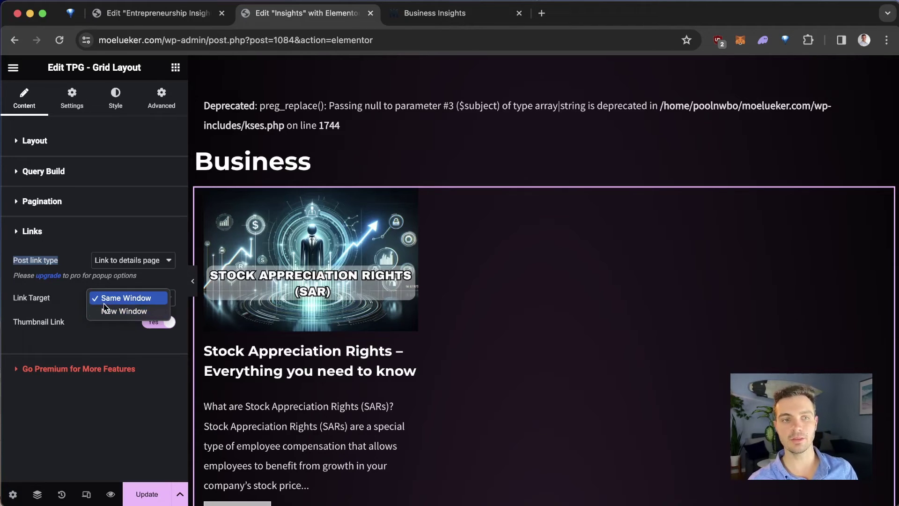
Step: Examine the post link type and link target options of the post grid under the Entrepreneurship heading
{"action": "left_click", "coordinate": [104, 300]}
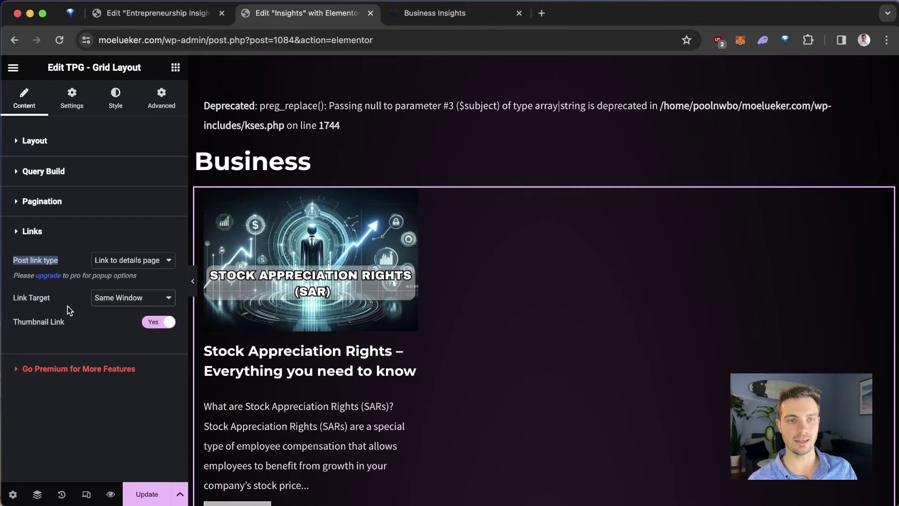
{"action": "scroll", "coordinate": [394, 276], "scroll_direction": "down", "scroll_amount": 5}
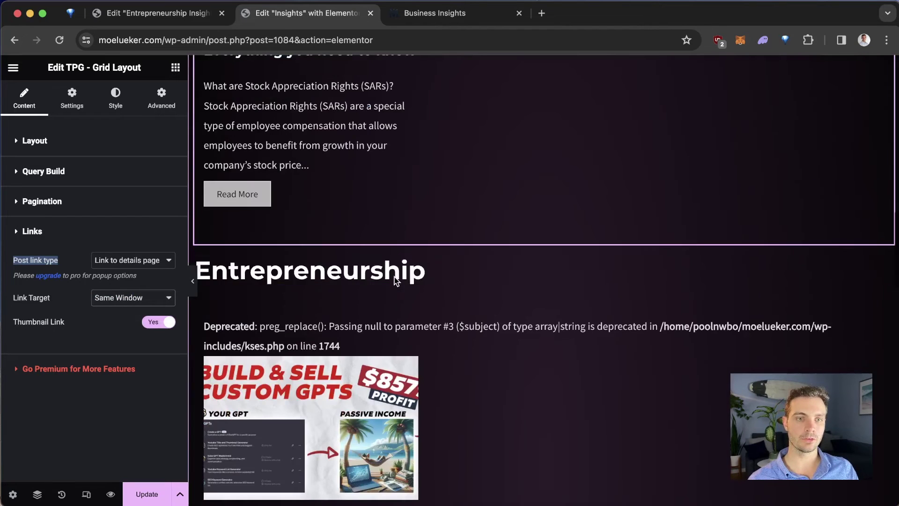
{"action": "left_click", "coordinate": [353, 302]}
{"action": "scroll", "coordinate": [93, 328], "scroll_direction": "down", "scroll_amount": 3}
{"action": "left_click", "coordinate": [37, 433]}
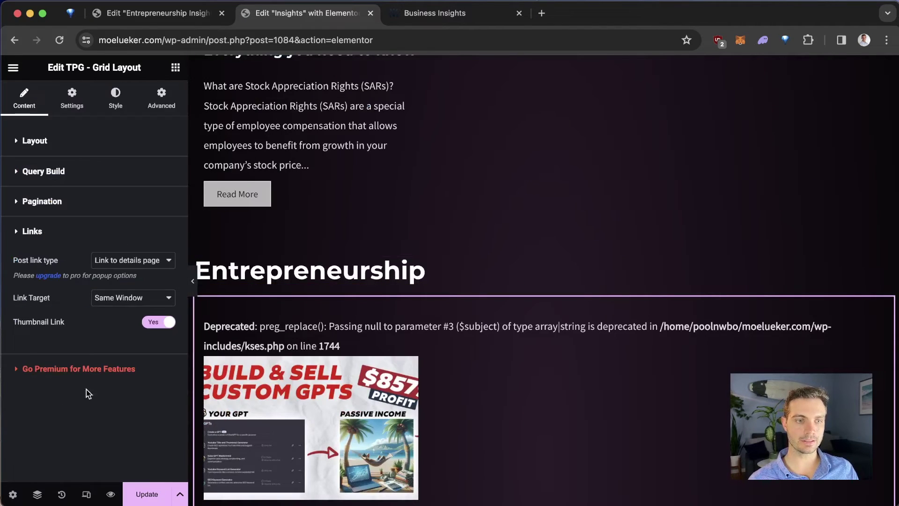
{"action": "left_click", "coordinate": [113, 258]}
{"action": "left_click", "coordinate": [66, 257]}
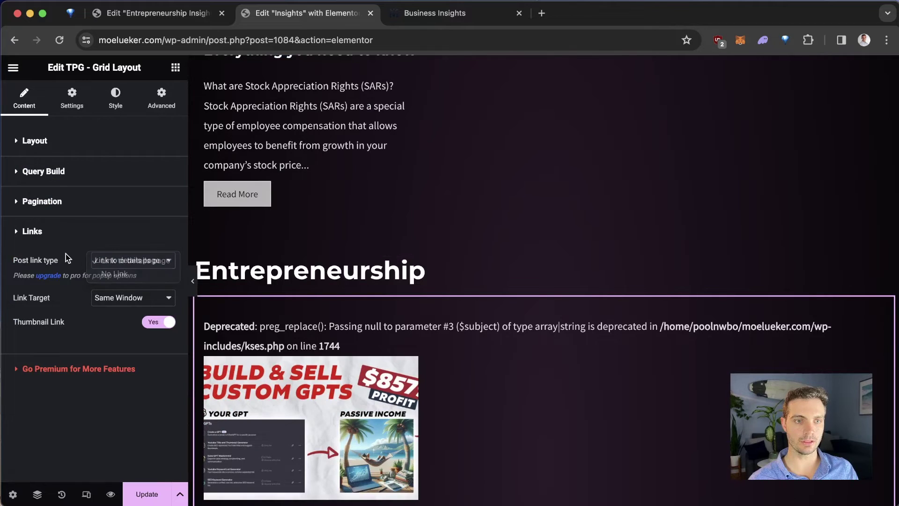
{"action": "left_click", "coordinate": [126, 299]}
{"action": "left_click", "coordinate": [60, 293]}
{"action": "scroll", "coordinate": [460, 293], "scroll_direction": "down", "scroll_amount": 10}
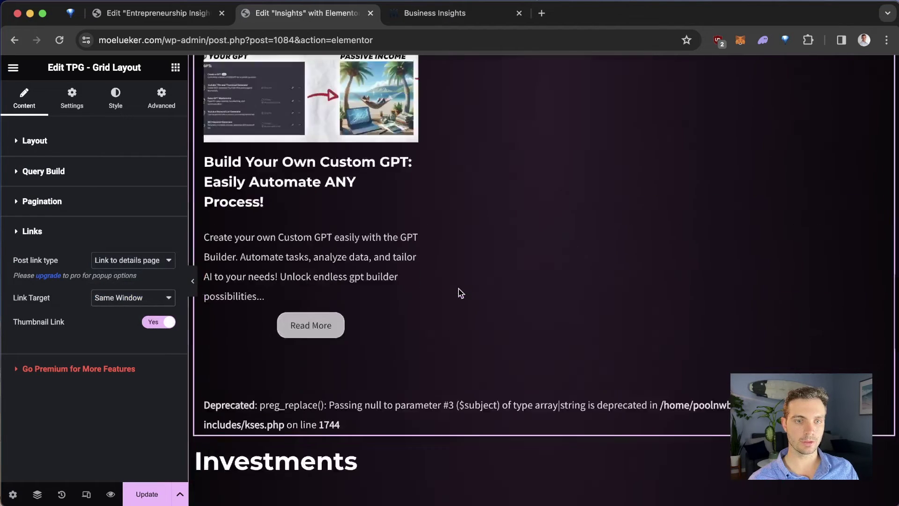
Step: Examine the post link type and link target options of the post grid under the Investments heading
{"action": "left_click", "coordinate": [387, 308]}
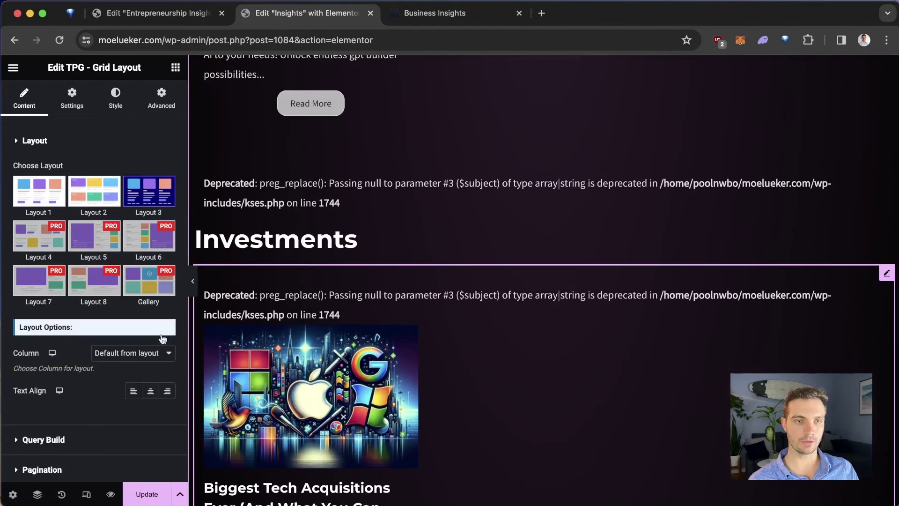
{"action": "left_click", "coordinate": [129, 265]}
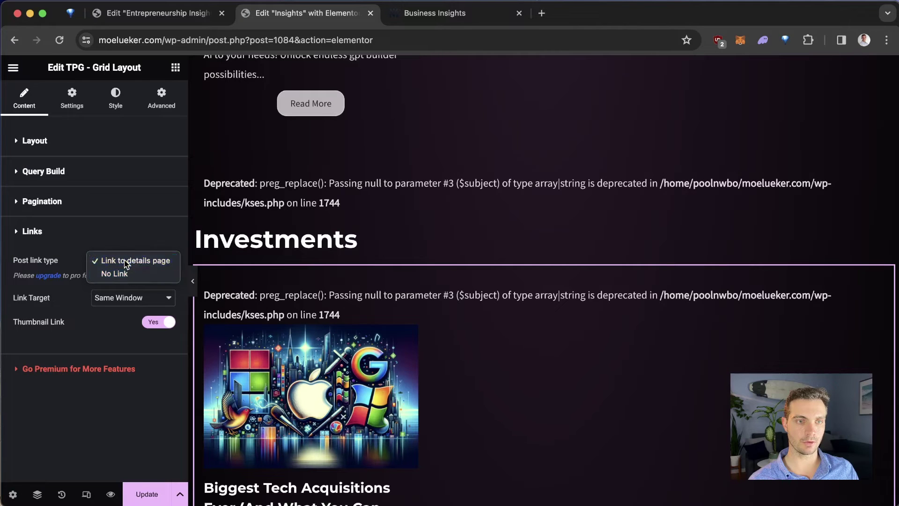
{"action": "left_click", "coordinate": [136, 260]}
{"action": "left_click", "coordinate": [121, 298]}
{"action": "left_click", "coordinate": [122, 297]}
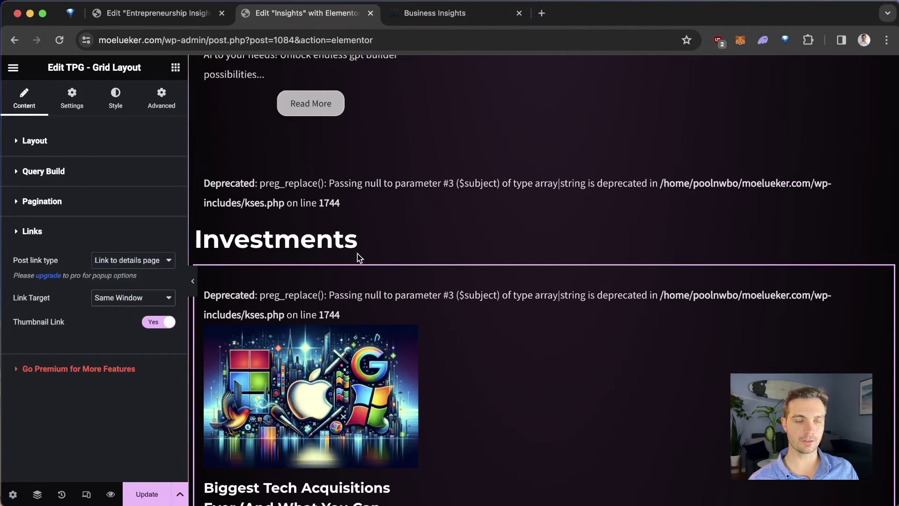
Step: Link the Business heading on the Insights page to /business
{"action": "key", "text": "Delete"}
{"action": "scroll", "coordinate": [404, 122], "scroll_direction": "down", "scroll_amount": 3}
{"action": "scroll", "coordinate": [394, 156], "scroll_direction": "down", "scroll_amount": 2}
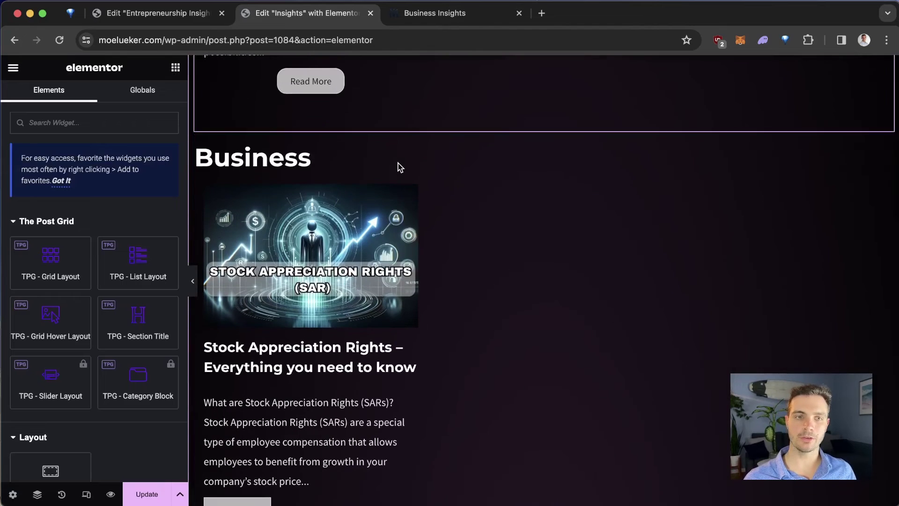
{"action": "left_click", "coordinate": [271, 168]}
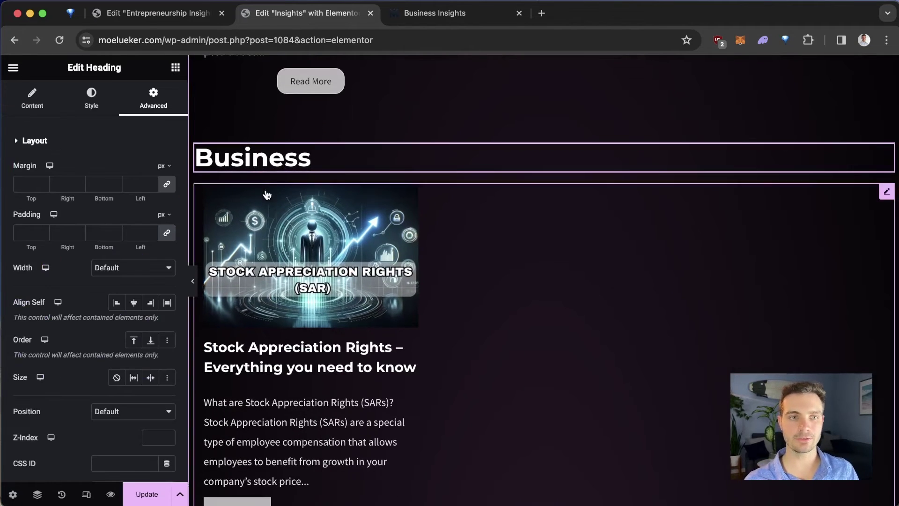
{"action": "left_click", "coordinate": [32, 99]}
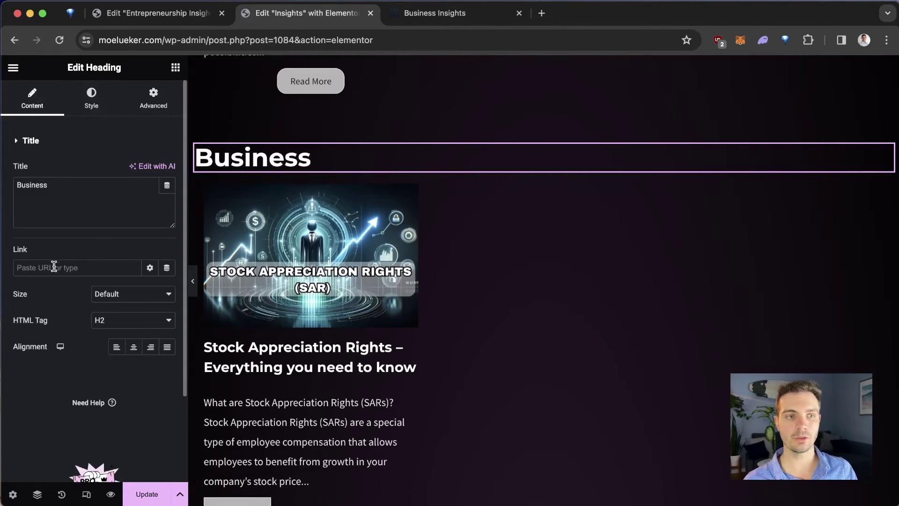
{"action": "type", "text": "/business"}
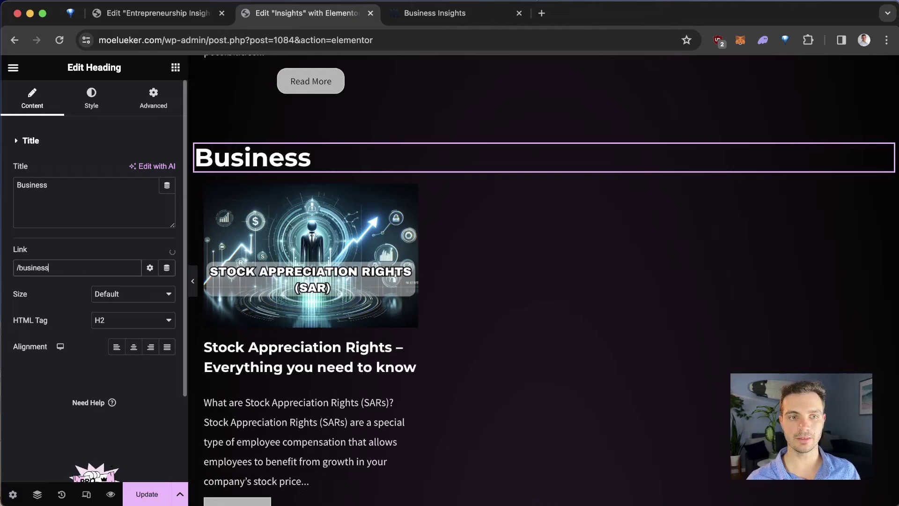
{"action": "left_click", "coordinate": [421, 183]}
Step: Link the Entrepreneurship heading on the Insights page to /entrepreneurship
{"action": "scroll", "coordinate": [396, 264], "scroll_direction": "down", "scroll_amount": 10}
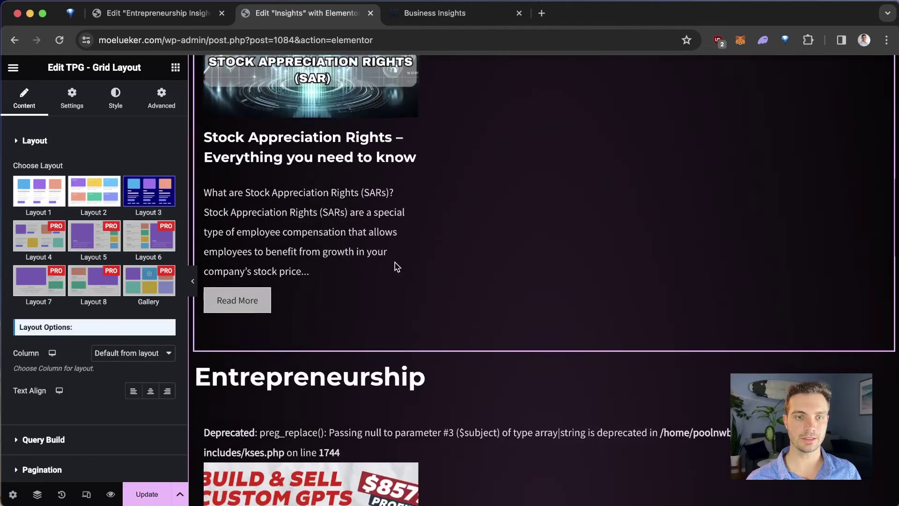
{"action": "scroll", "coordinate": [380, 225], "scroll_direction": "up", "scroll_amount": 1}
{"action": "left_click", "coordinate": [331, 123]}
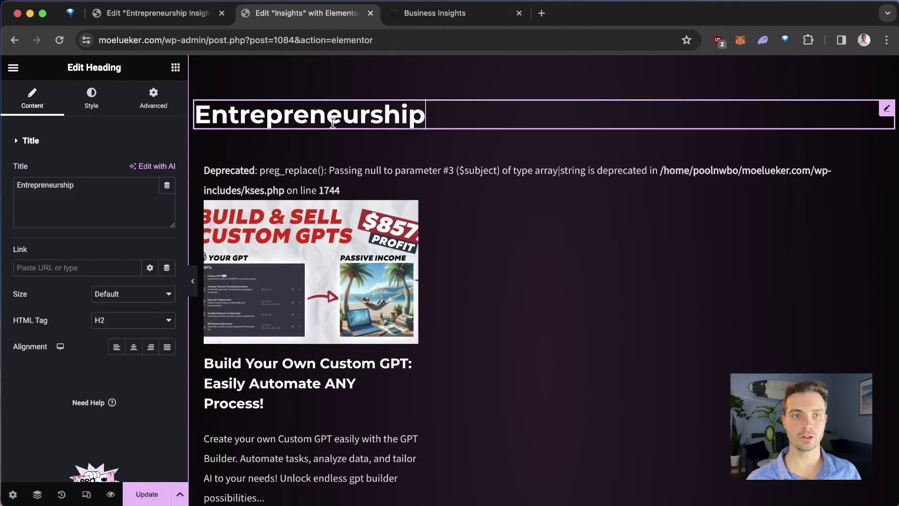
{"action": "left_click", "coordinate": [69, 266]}
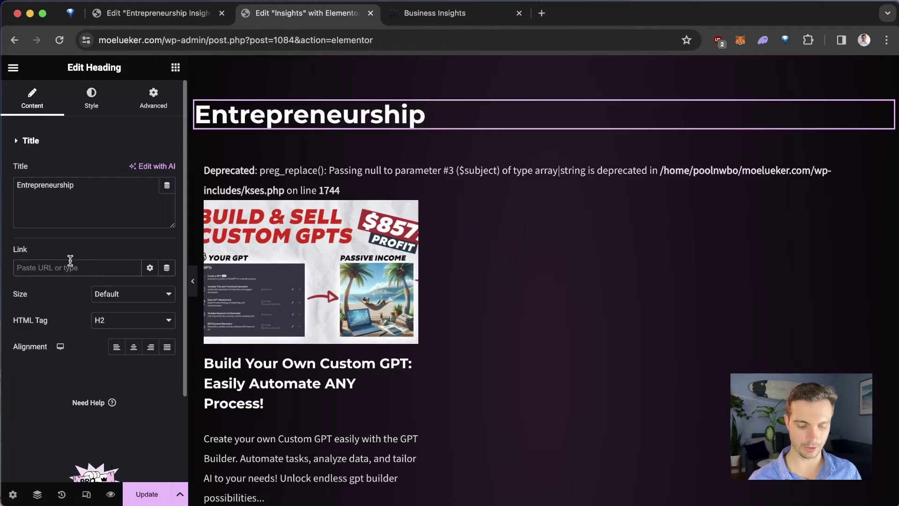
{"action": "type", "text": "/entrep"}
Step: Link the Investments heading to /investment and update the Insights page
{"action": "scroll", "coordinate": [515, 281], "scroll_direction": "down", "scroll_amount": 5}
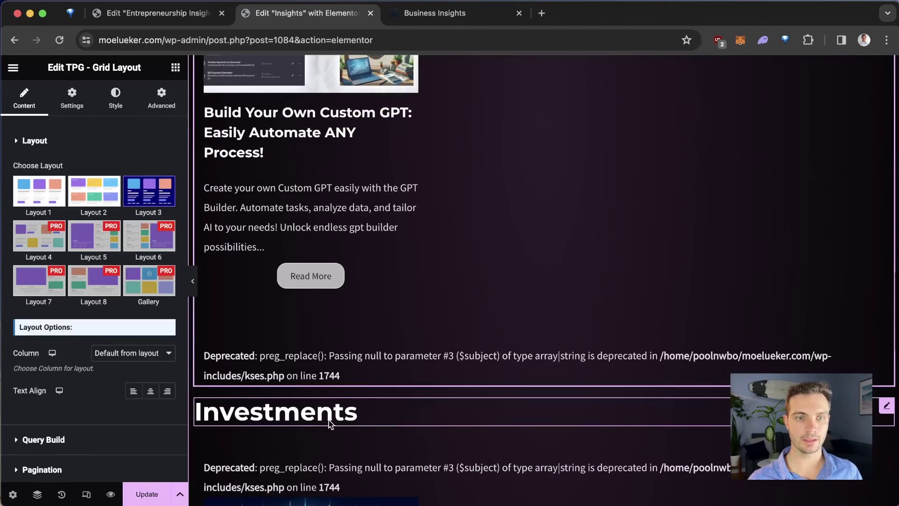
{"action": "left_click", "coordinate": [273, 410]}
{"action": "left_click", "coordinate": [46, 264]}
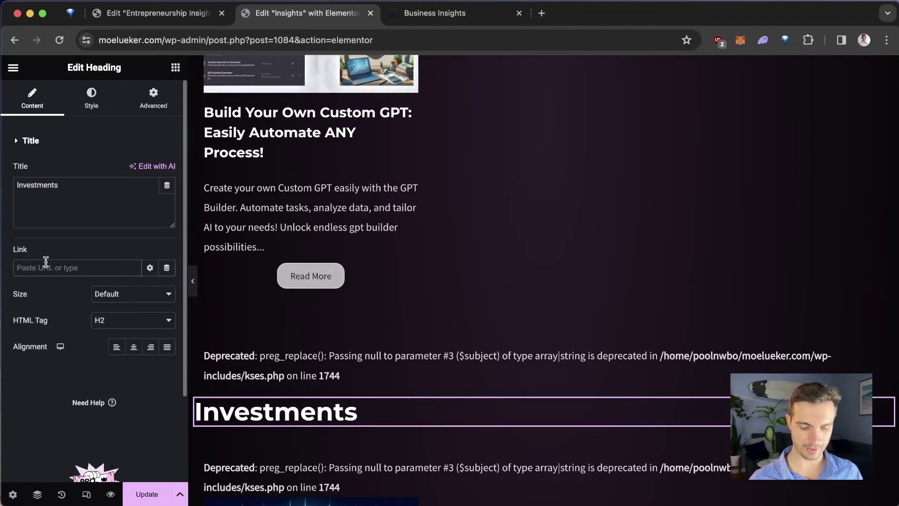
{"action": "type", "text": "/investment"}
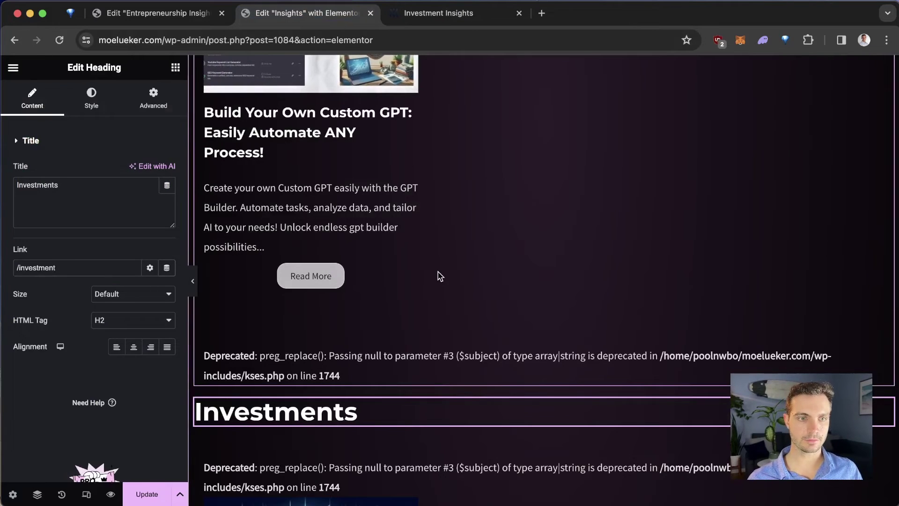
{"action": "left_click", "coordinate": [439, 276]}
{"action": "left_click", "coordinate": [148, 494]}
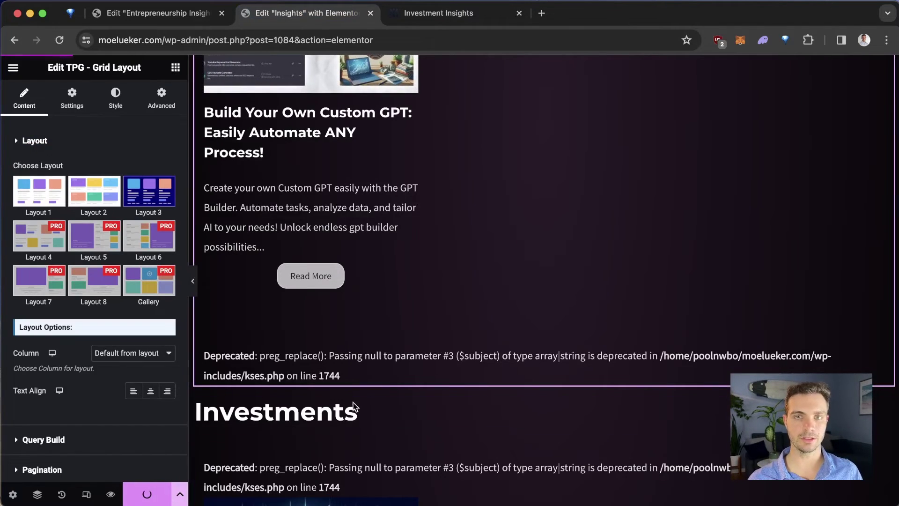
Step: Open the live Insights page at moelueker.com/insights in the preview browser tab
{"action": "left_click", "coordinate": [483, 15]}
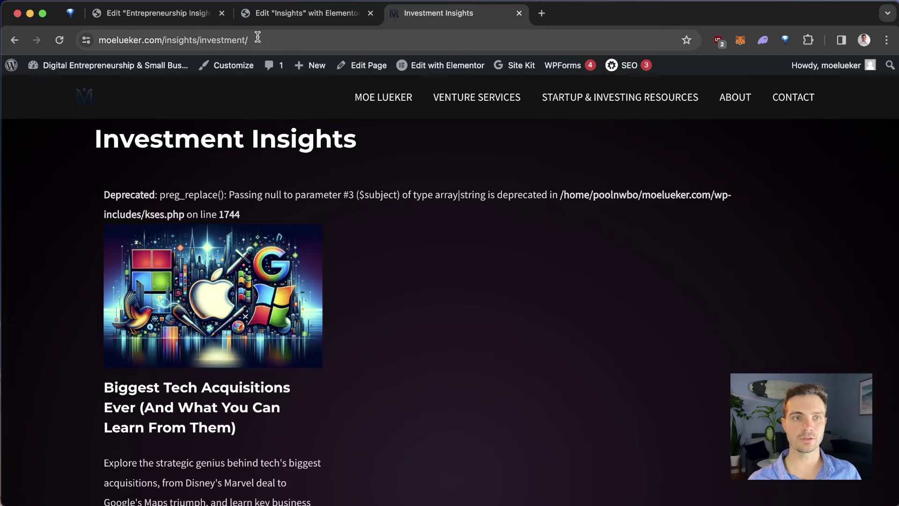
{"action": "left_click_drag", "start_coordinate": [261, 38], "coordinate": [166, 37]}
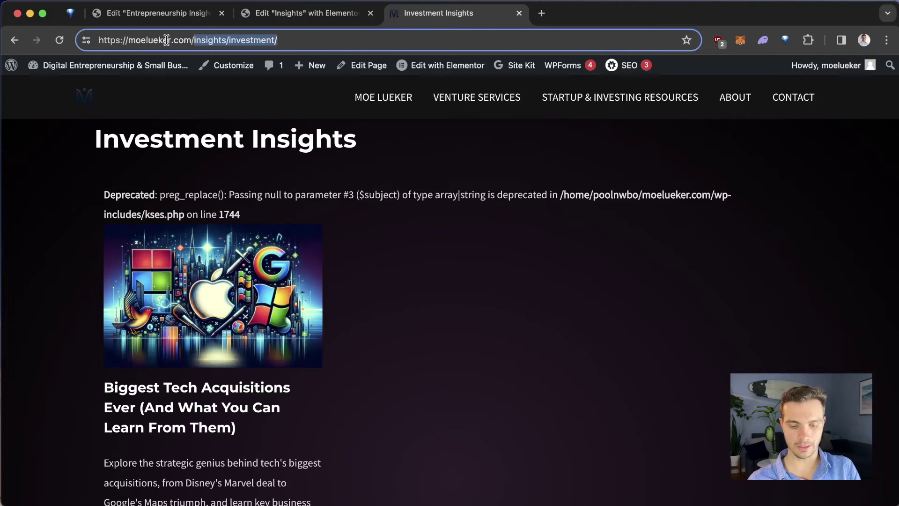
{"action": "left_click", "coordinate": [295, 36]}
{"action": "left_click_drag", "start_coordinate": [295, 37], "coordinate": [229, 34]}
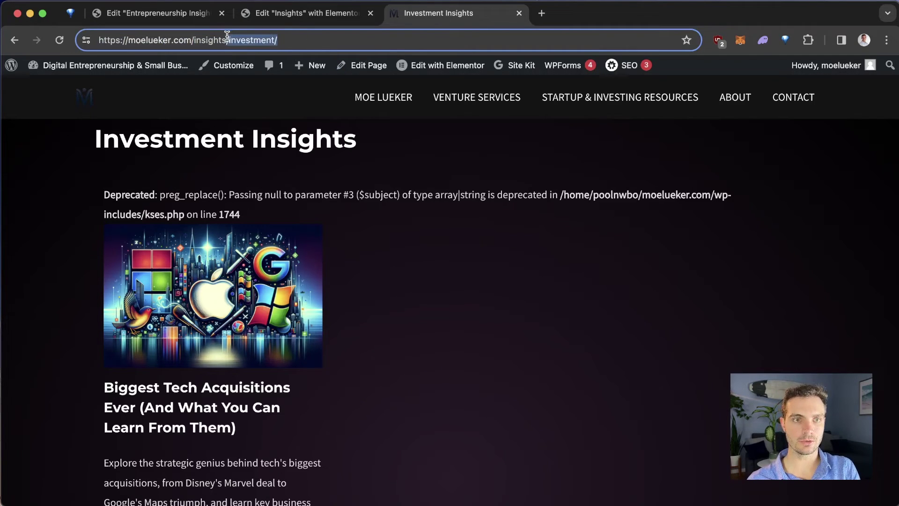
{"action": "key", "text": "BackSpace"}
{"action": "key", "text": "Return"}
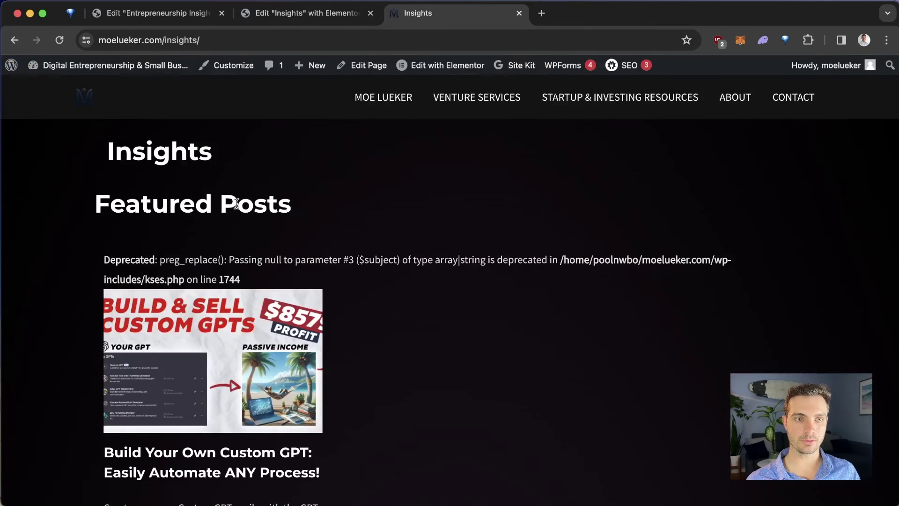
Step: Review the section headings on the live Insights page, follow the Business heading's link and return to the Insights page
{"action": "scroll", "coordinate": [240, 211], "scroll_direction": "down", "scroll_amount": 5}
{"action": "scroll", "coordinate": [239, 213], "scroll_direction": "down", "scroll_amount": 6}
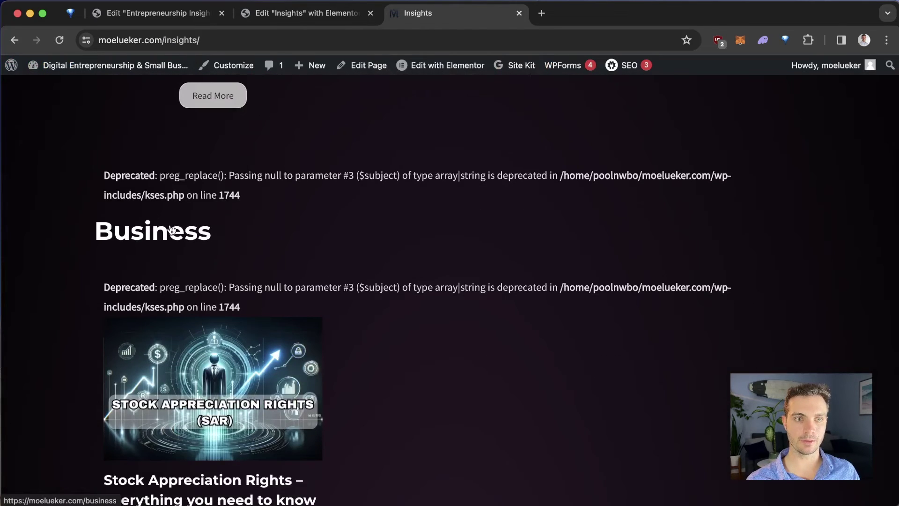
{"action": "scroll", "coordinate": [173, 232], "scroll_direction": "down", "scroll_amount": 4}
{"action": "scroll", "coordinate": [173, 233], "scroll_direction": "down", "scroll_amount": 6}
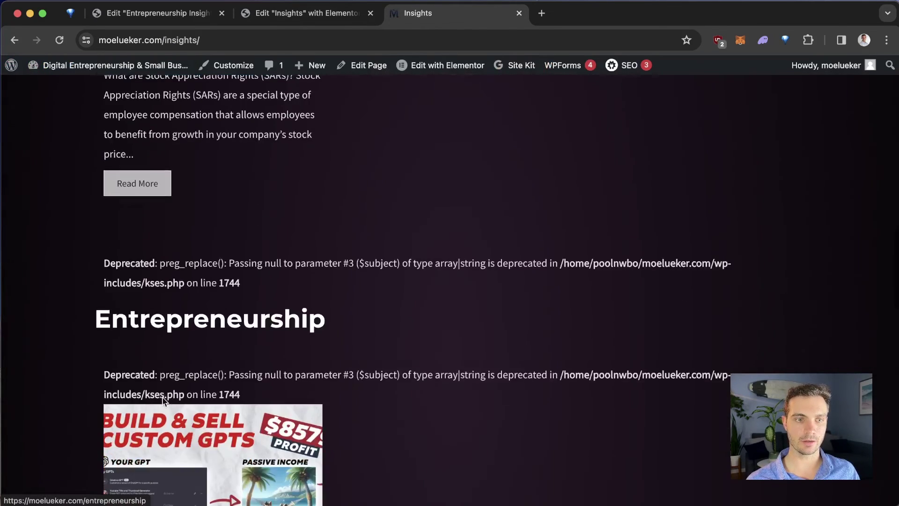
{"action": "scroll", "coordinate": [177, 375], "scroll_direction": "down", "scroll_amount": 10}
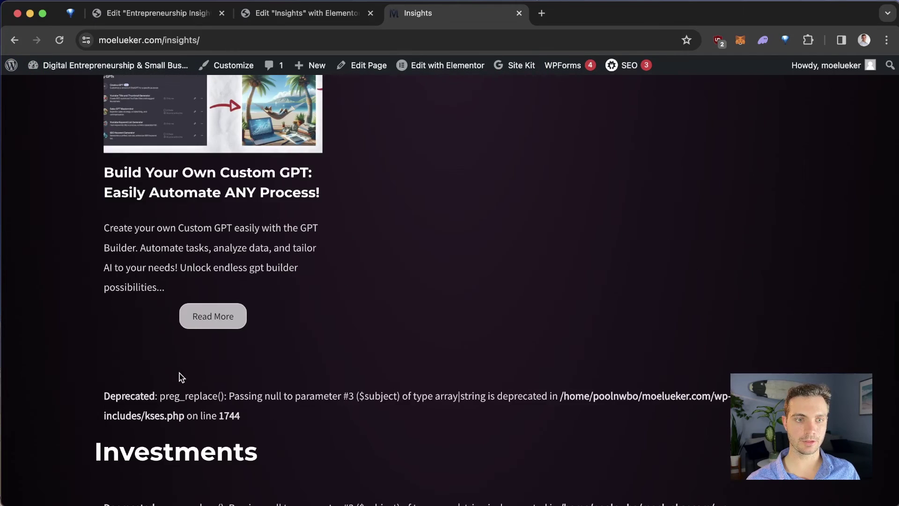
{"action": "scroll", "coordinate": [181, 389], "scroll_direction": "up", "scroll_amount": 15}
{"action": "scroll", "coordinate": [191, 194], "scroll_direction": "down", "scroll_amount": 2}
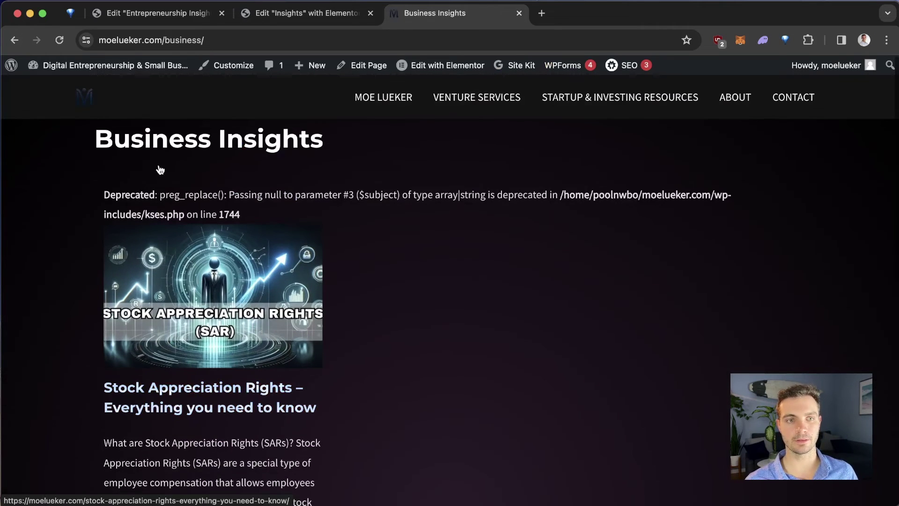
{"action": "key", "text": "super+bracketleft"}
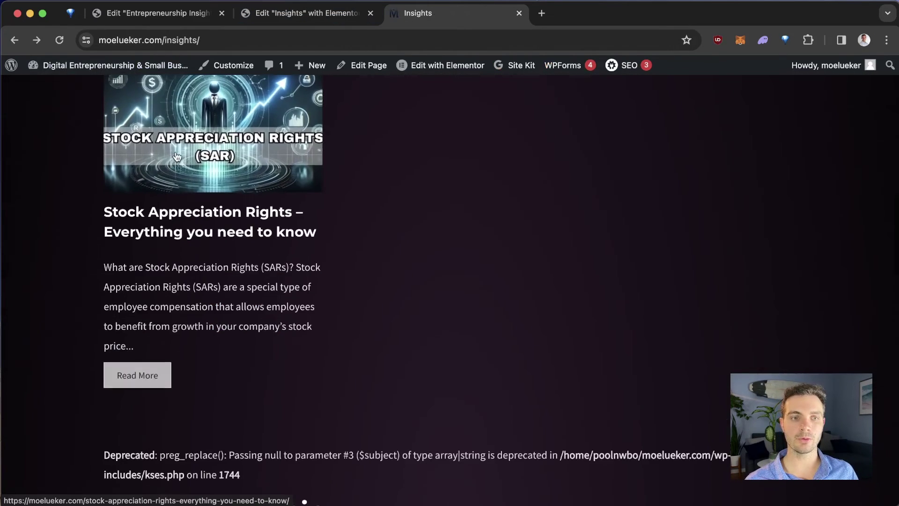
Step: Follow the Entrepreneurship and Investments heading links on the live Insights page to check their subpages, going back after each
{"action": "scroll", "coordinate": [183, 211], "scroll_direction": "down", "scroll_amount": 8}
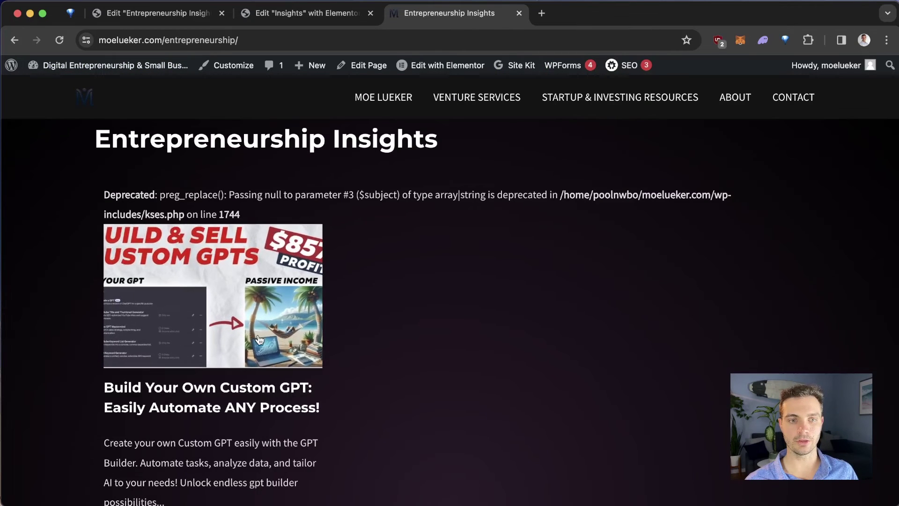
{"action": "scroll", "coordinate": [259, 339], "scroll_direction": "down", "scroll_amount": 5}
{"action": "key", "text": "super+bracketleft"}
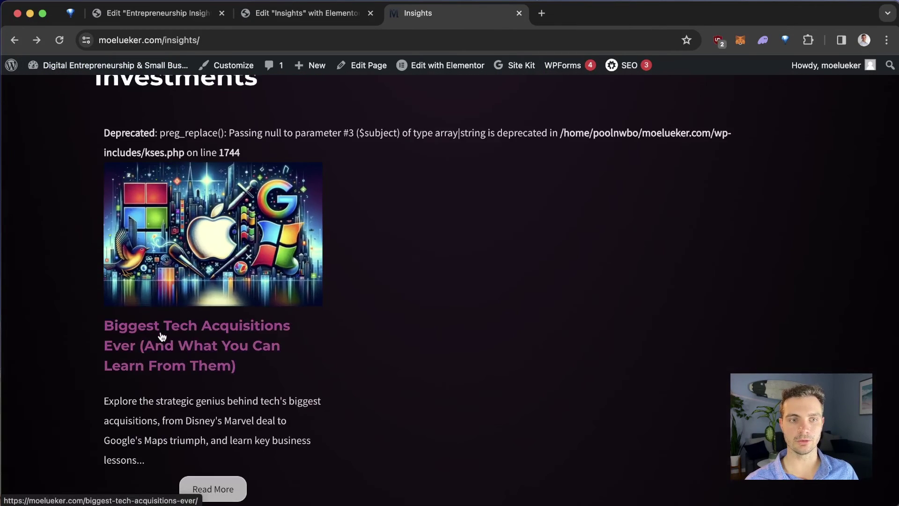
{"action": "scroll", "coordinate": [146, 214], "scroll_direction": "up", "scroll_amount": 3}
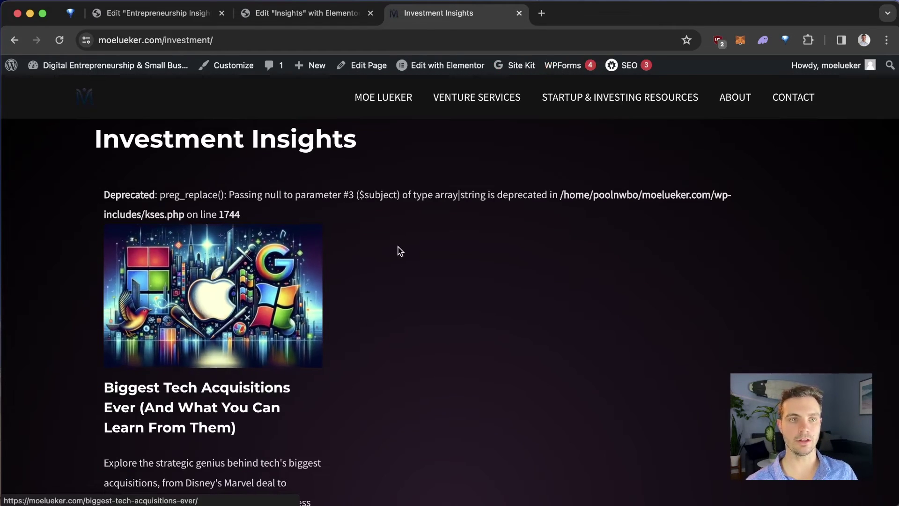
{"action": "key", "text": "super+bracketleft"}
Step: Open the WordPress dashboard from the live site and go to the navigation menus editor
{"action": "left_click", "coordinate": [308, 16]}
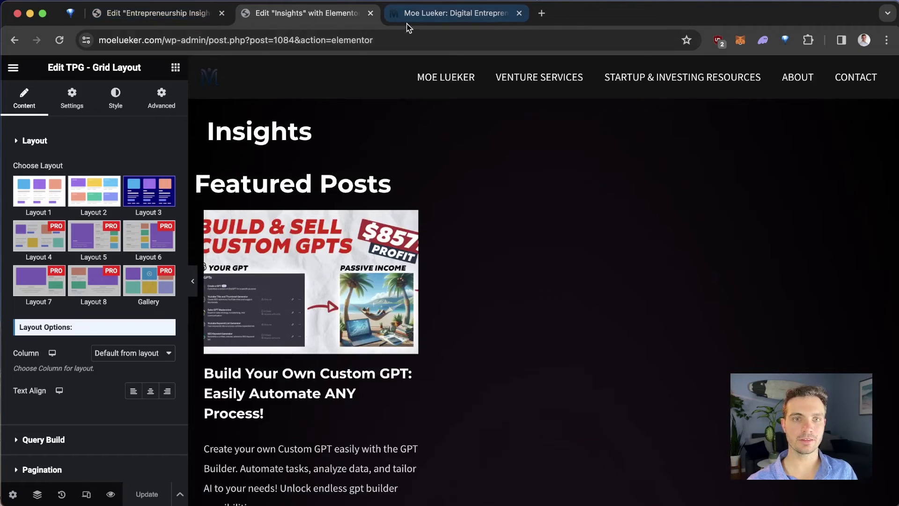
{"action": "left_click", "coordinate": [407, 14]}
{"action": "mouse_move", "coordinate": [97, 67]}
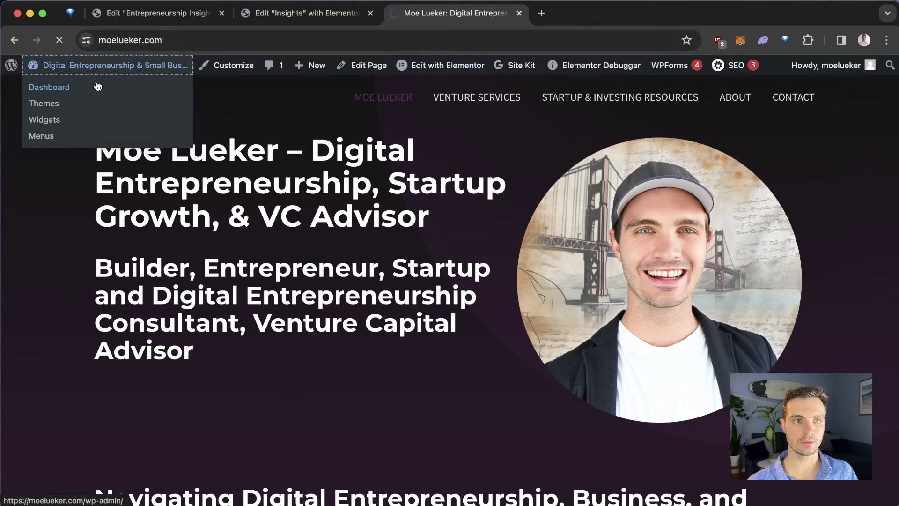
{"action": "left_click", "coordinate": [97, 86]}
{"action": "mouse_move", "coordinate": [67, 361]}
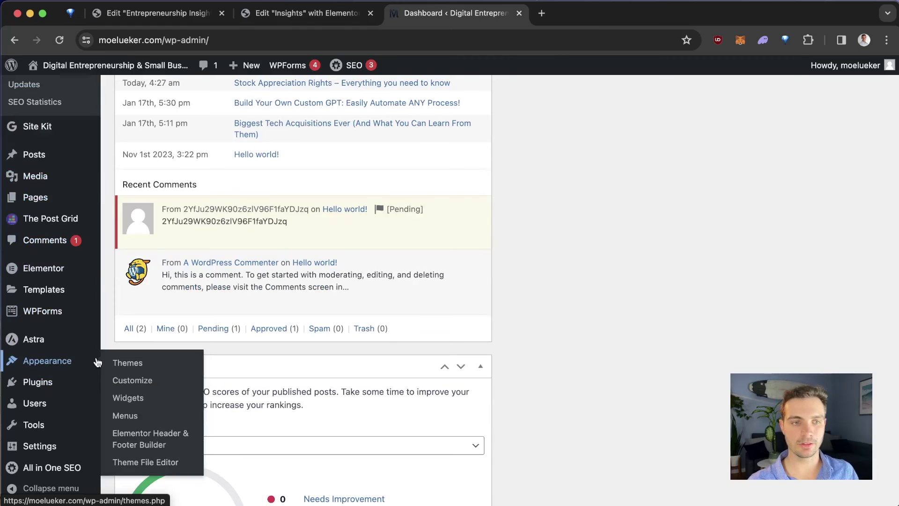
{"action": "left_click", "coordinate": [154, 417]}
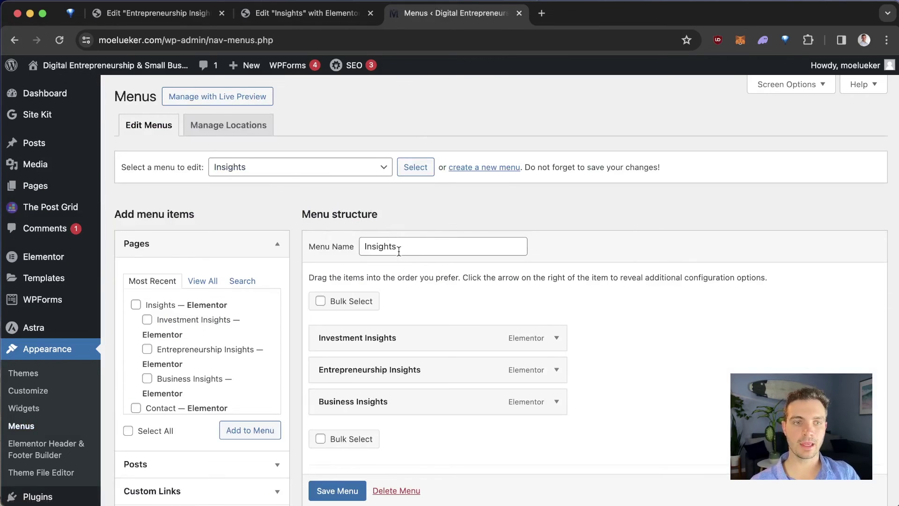
Step: Load the menu assigned to Primary Menu and Off-Canvas Menu for editing and add the Insights page to it
{"action": "left_click", "coordinate": [271, 165]}
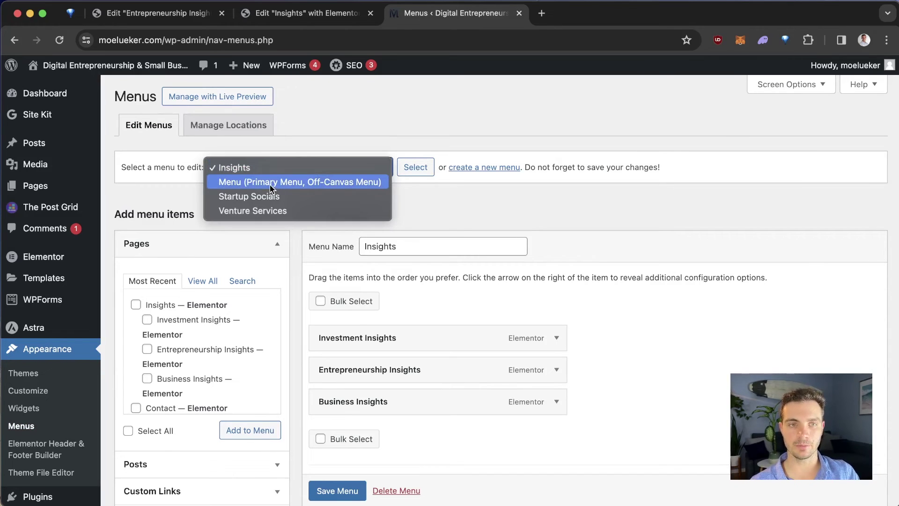
{"action": "left_click", "coordinate": [270, 182]}
{"action": "left_click", "coordinate": [415, 167]}
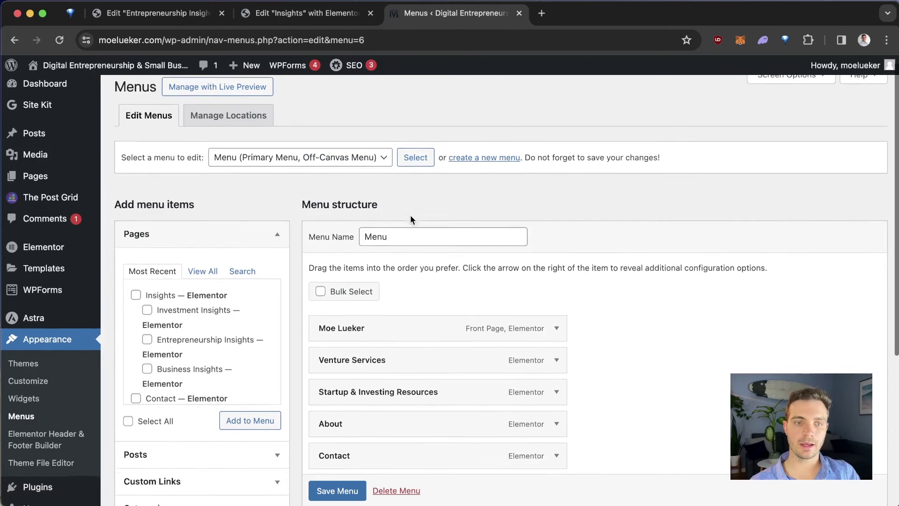
{"action": "scroll", "coordinate": [260, 287], "scroll_direction": "down", "scroll_amount": 1}
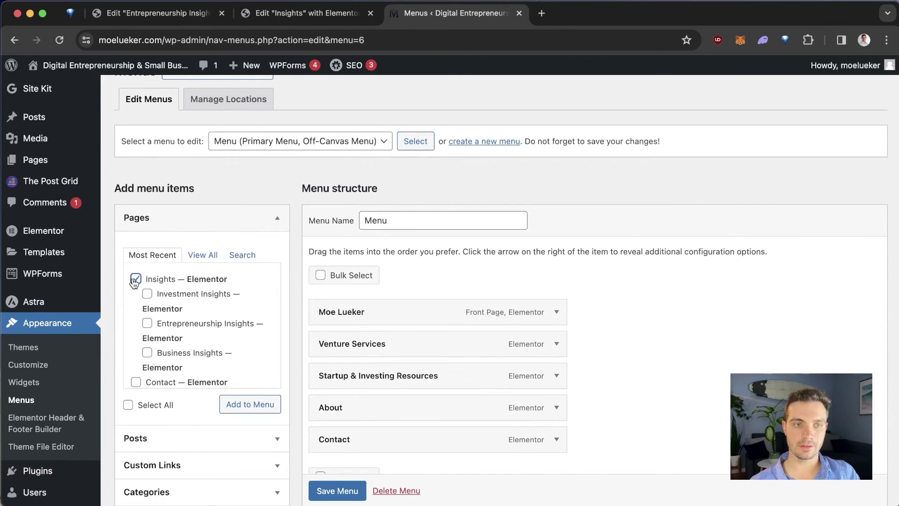
{"action": "left_click", "coordinate": [240, 406]}
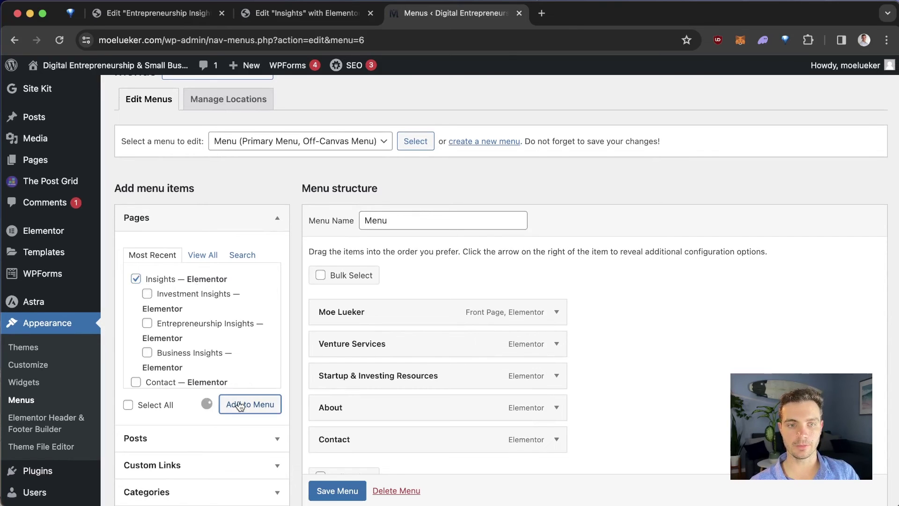
Step: Move the Insights item between Startup & Investing Resources and About in the menu structure, and save the menu
{"action": "scroll", "coordinate": [416, 305], "scroll_direction": "down", "scroll_amount": 4}
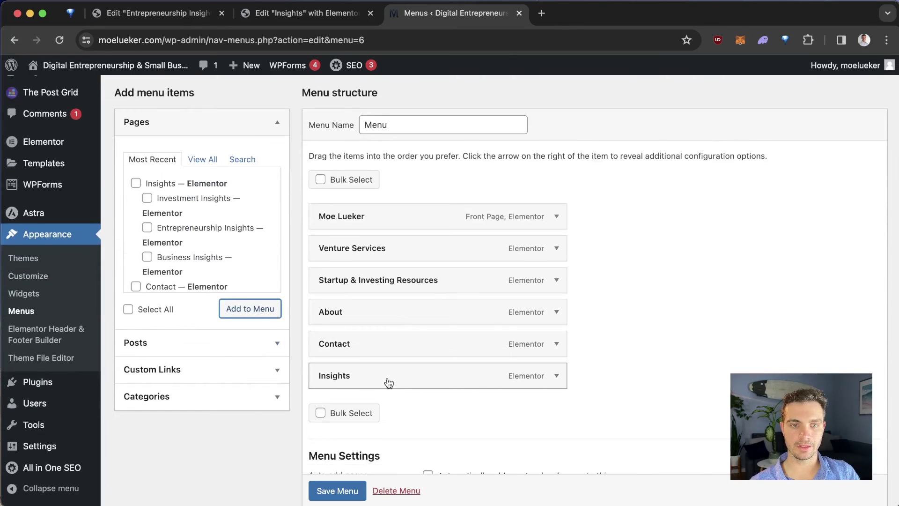
{"action": "left_click_drag", "start_coordinate": [389, 383], "coordinate": [354, 313]}
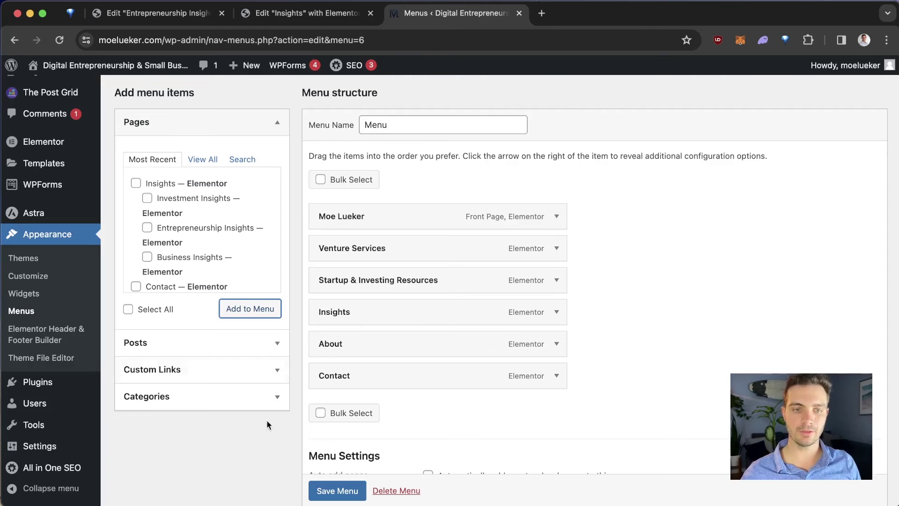
{"action": "scroll", "coordinate": [345, 491], "scroll_direction": "down", "scroll_amount": 3}
{"action": "left_click", "coordinate": [345, 490]}
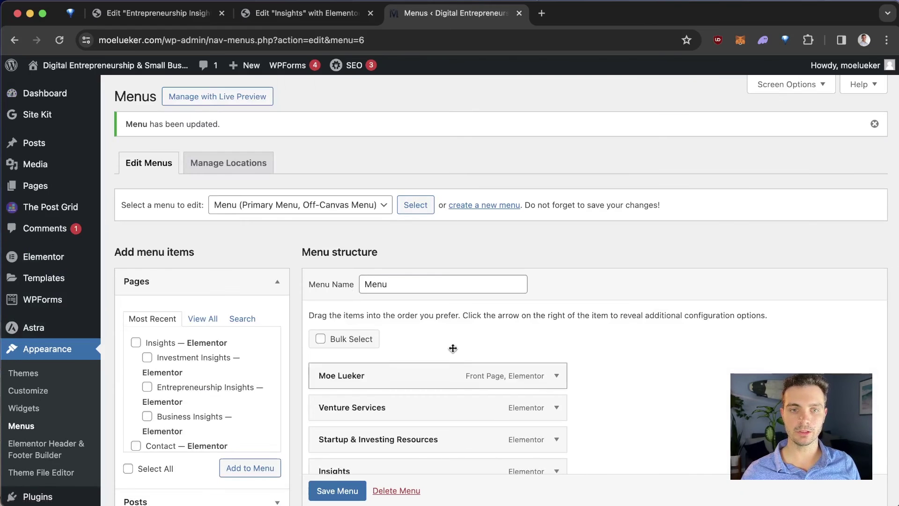
{"action": "scroll", "coordinate": [453, 348], "scroll_direction": "down", "scroll_amount": 2}
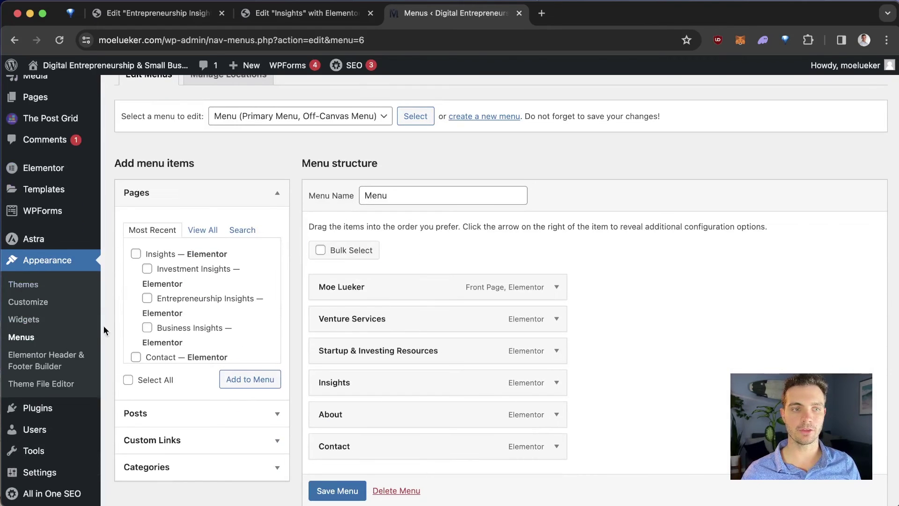
Step: Open the Astra theme customizer and show its Menus section with the site preview
{"action": "scroll", "coordinate": [39, 313], "scroll_direction": "up", "scroll_amount": 2}
{"action": "mouse_move", "coordinate": [39, 313]}
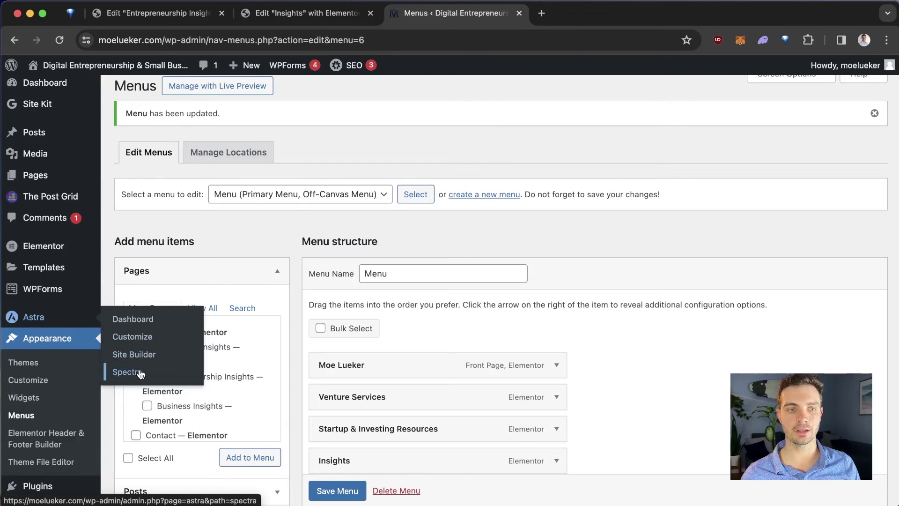
{"action": "left_click", "coordinate": [136, 340]}
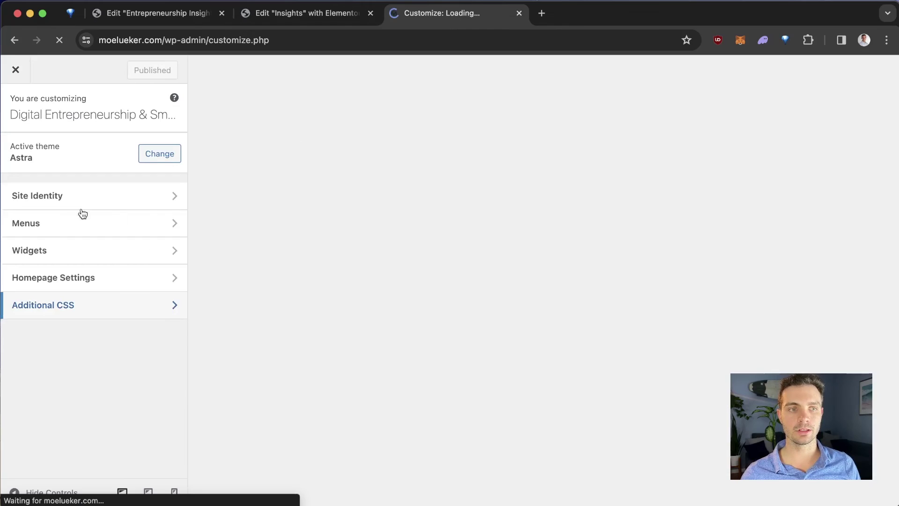
{"action": "left_click", "coordinate": [34, 233]}
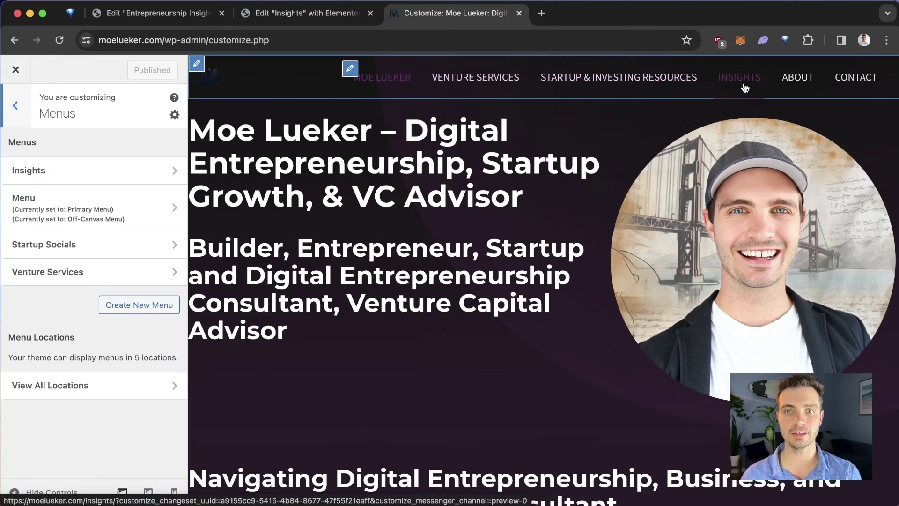
Step: Open moelueker.com in a new browser tab, follow the Insights menu entry and look through the page's post sections
{"action": "left_click", "coordinate": [541, 13]}
{"action": "type", "text": "moe"}
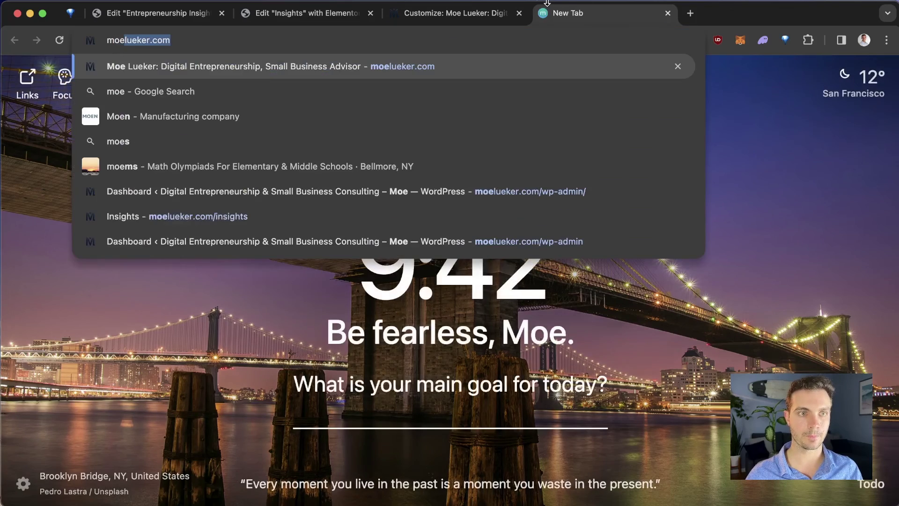
{"action": "key", "text": "Return"}
{"action": "left_click", "coordinate": [679, 96]}
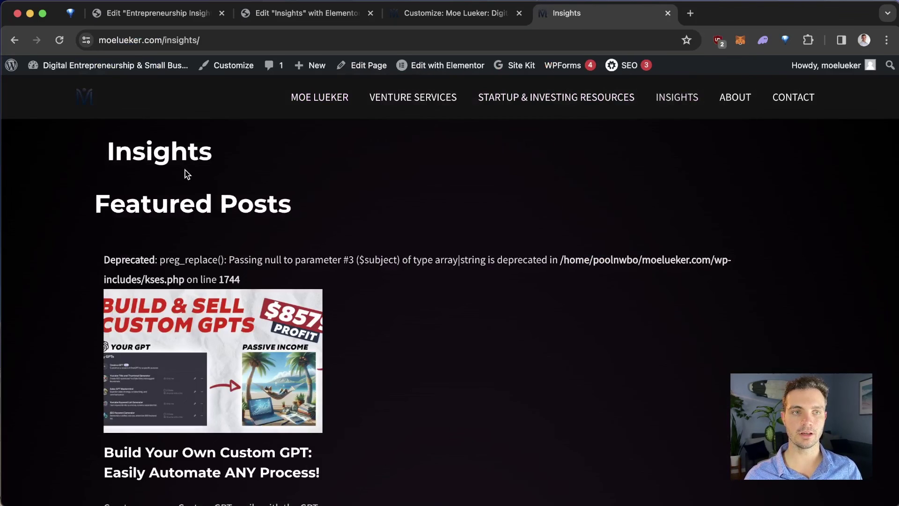
{"action": "scroll", "coordinate": [193, 171], "scroll_direction": "down", "scroll_amount": 15}
{"action": "scroll", "coordinate": [194, 179], "scroll_direction": "down", "scroll_amount": 9}
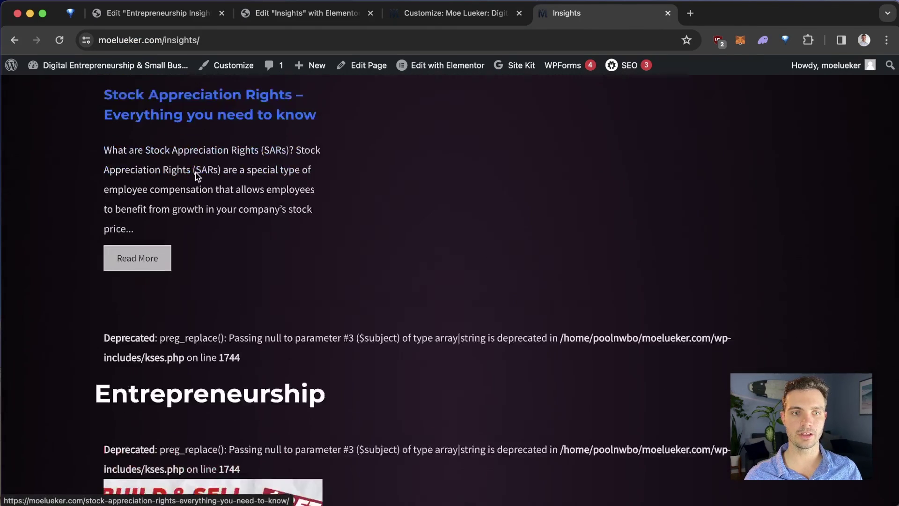
{"action": "scroll", "coordinate": [249, 275], "scroll_direction": "down", "scroll_amount": 5}
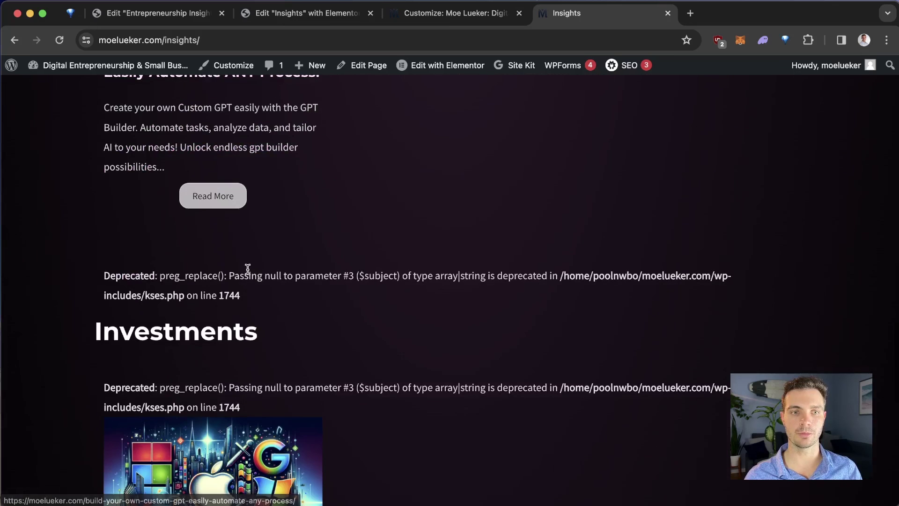
{"action": "scroll", "coordinate": [216, 287], "scroll_direction": "up", "scroll_amount": 20}
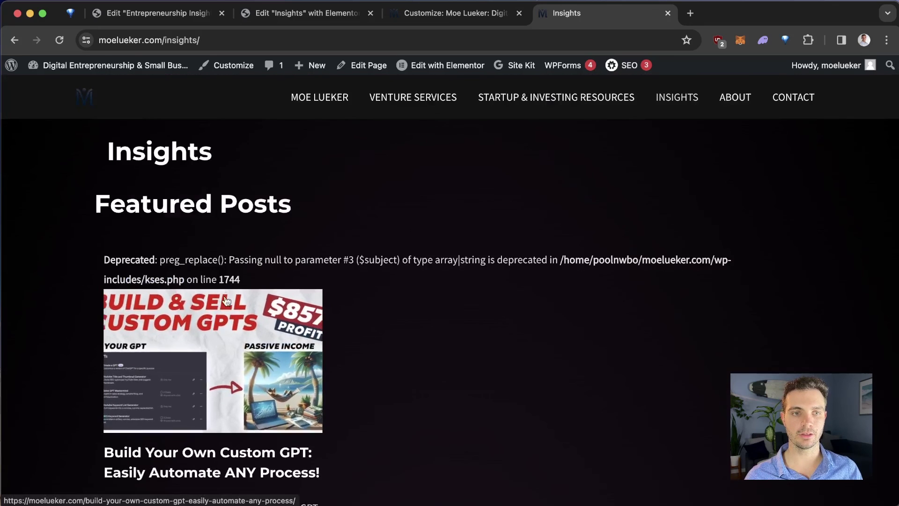
Step: Open the featured Custom GPT post from the Insights page and review its title, category links and article text
{"action": "left_click", "coordinate": [223, 344]}
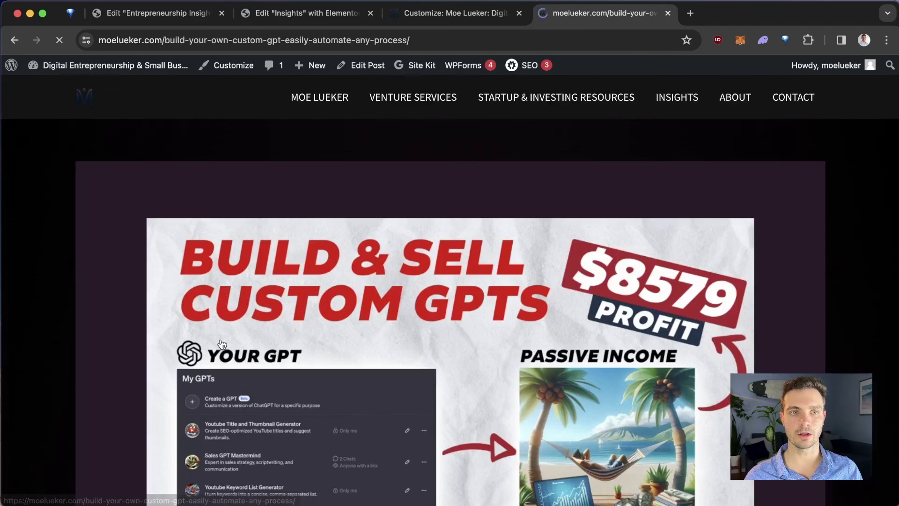
{"action": "scroll", "coordinate": [428, 306], "scroll_direction": "down", "scroll_amount": 7}
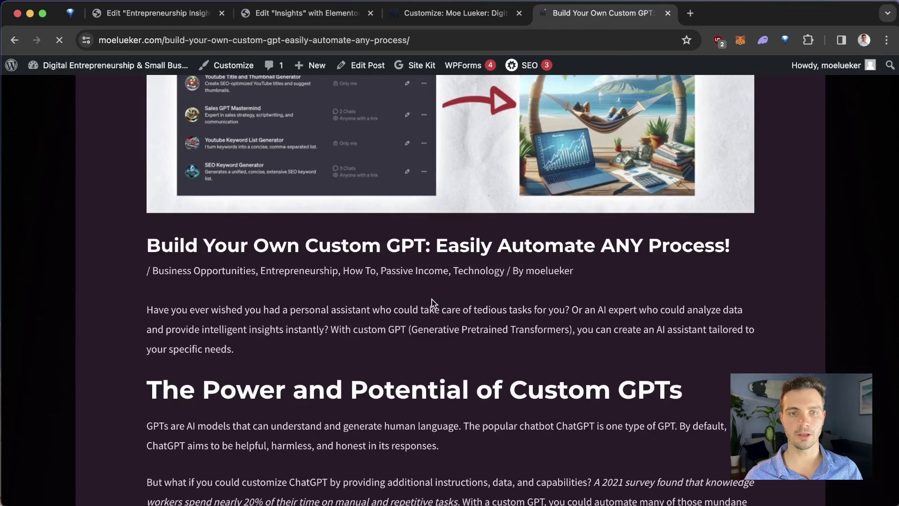
{"action": "left_click_drag", "start_coordinate": [161, 241], "coordinate": [576, 272]}
{"action": "scroll", "coordinate": [211, 171], "scroll_direction": "up", "scroll_amount": 1}
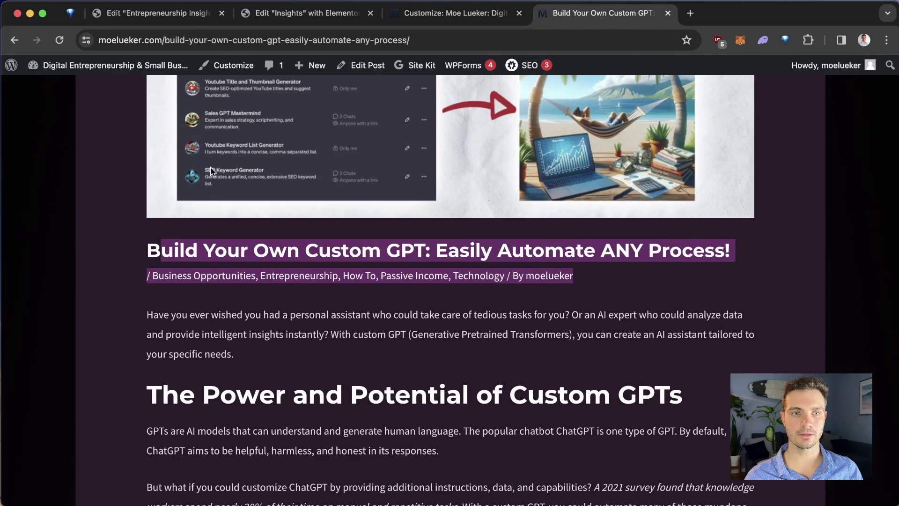
{"action": "left_click", "coordinate": [156, 280]}
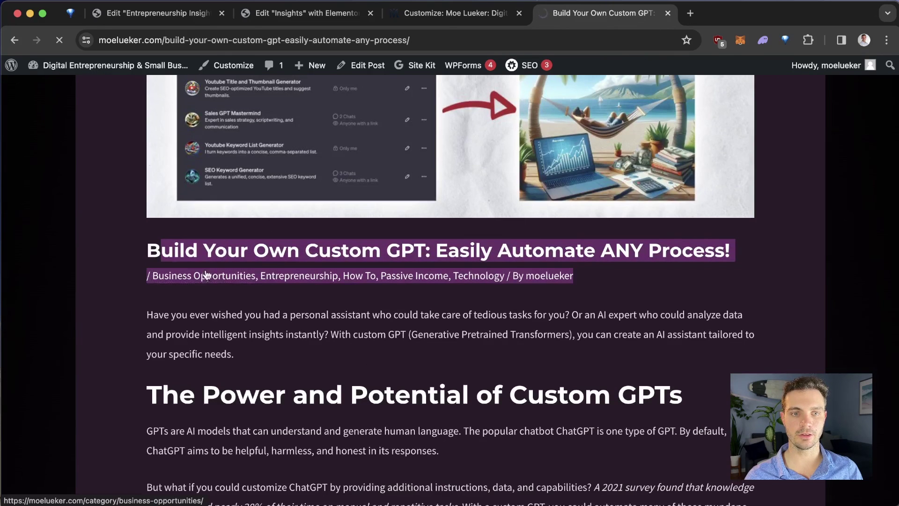
{"action": "key", "text": "super+bracketleft"}
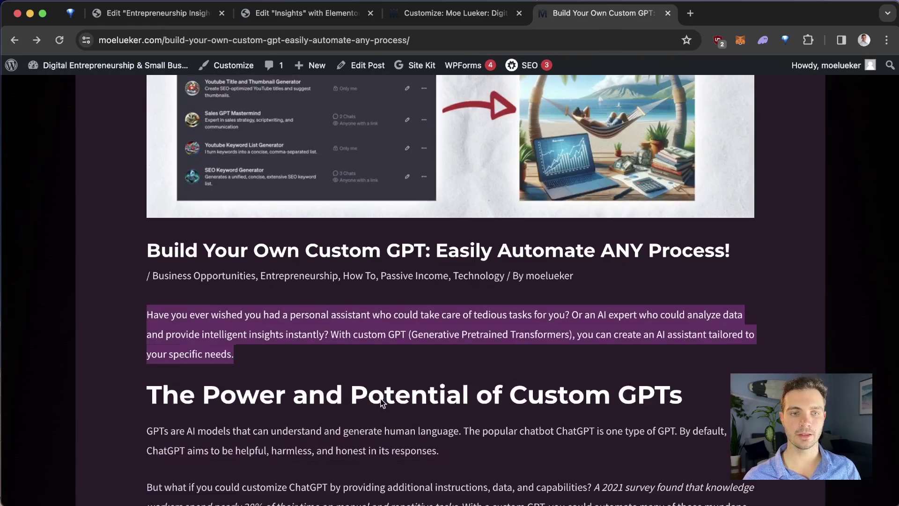
{"action": "scroll", "coordinate": [349, 327], "scroll_direction": "down", "scroll_amount": 15}
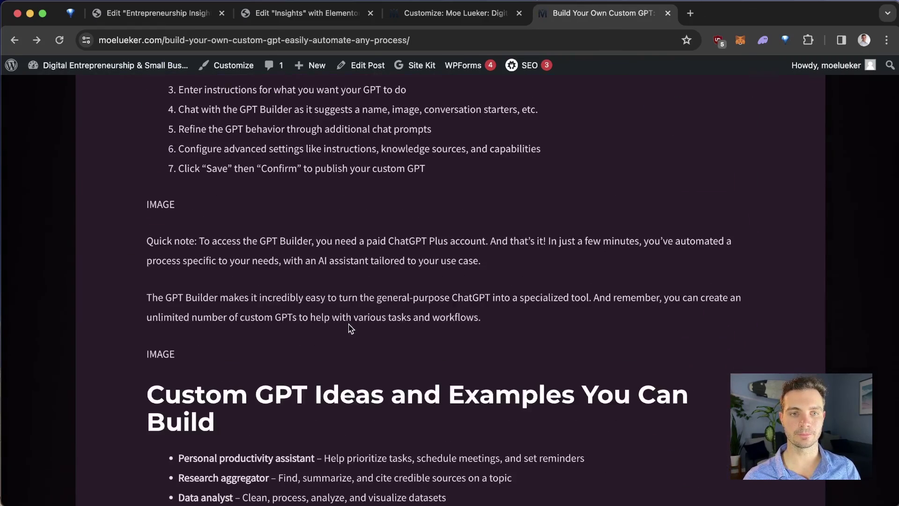